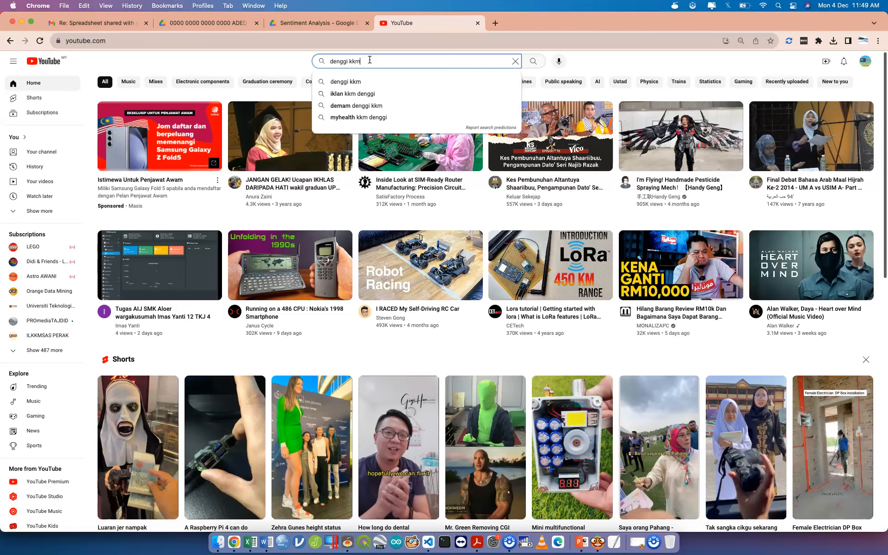
# - Search YouTube for "kawalan denggi di malaysia"
pyautogui.write('kawalan')
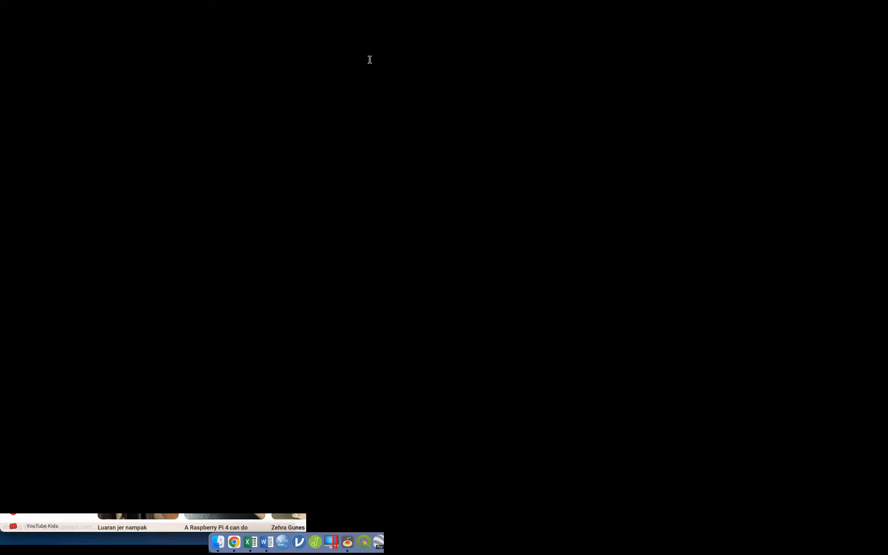
pyautogui.write(' denggi di m')
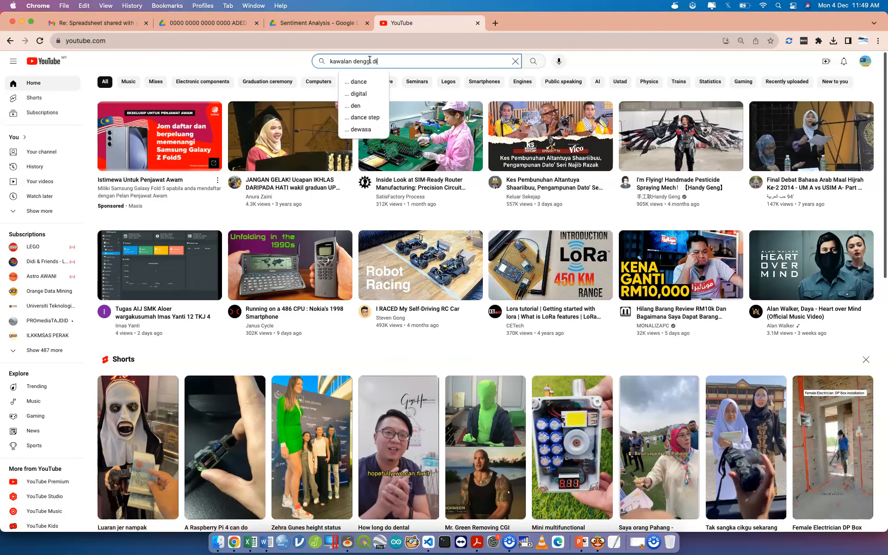
pyautogui.write('alaysia')
pyautogui.press('Return')
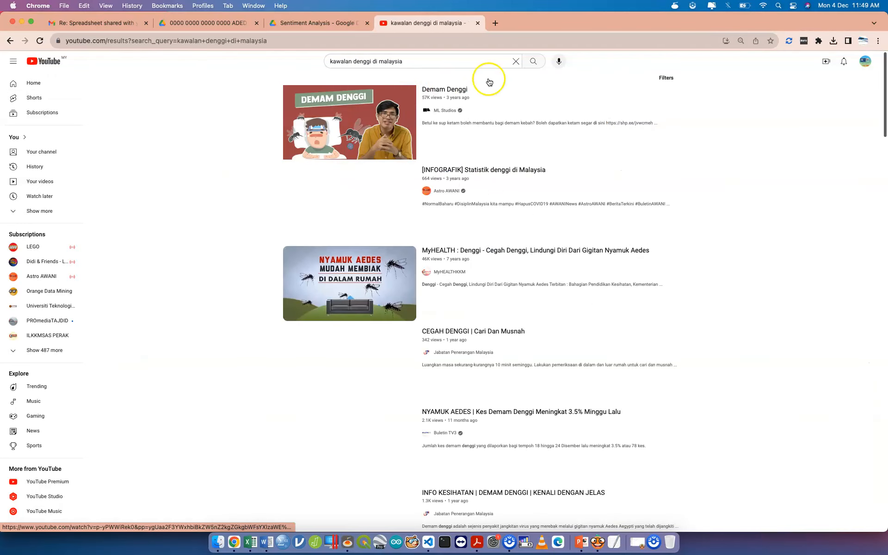
# - Check the comments on the video "NYAMUK AEDES | Kes Demam Denggi Meningkat 3.5% Minggu Lalu" and return to the search results
pyautogui.moveTo(459, 92)
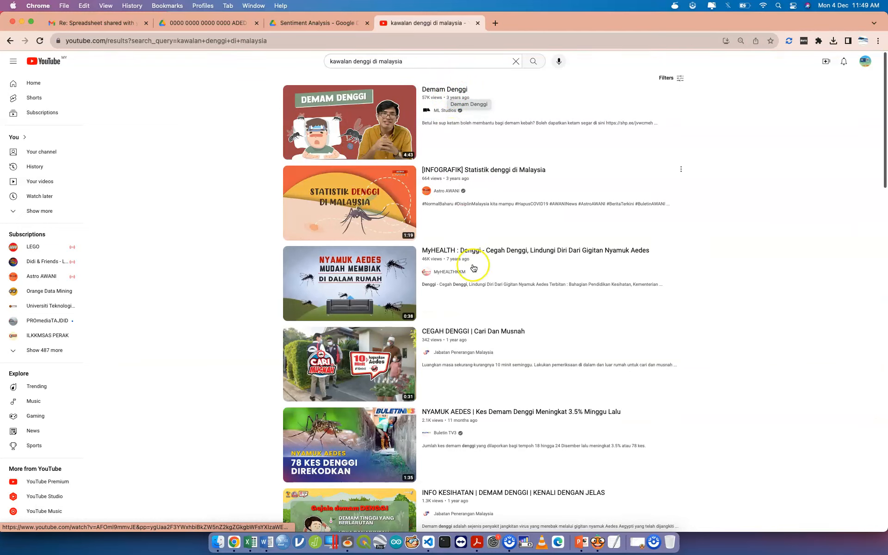
pyautogui.moveTo(497, 416)
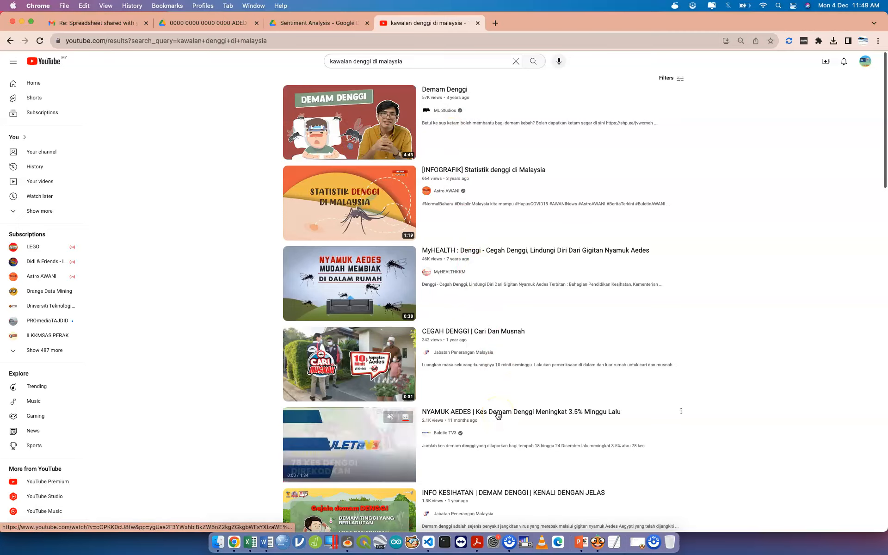
pyautogui.click(497, 415)
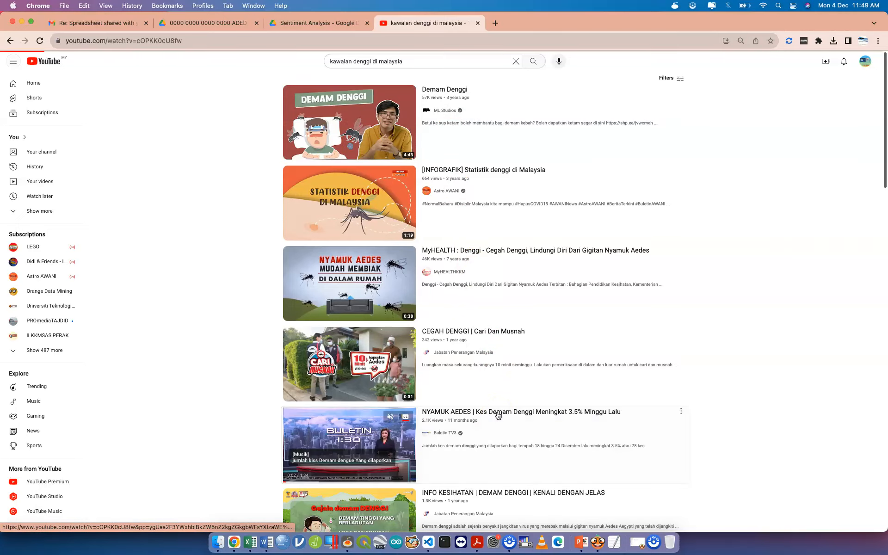
pyautogui.click(428, 402)
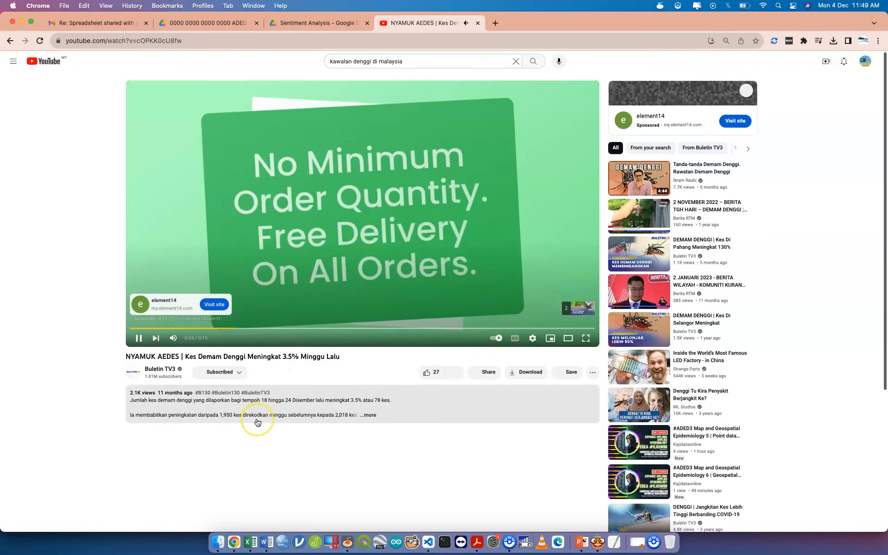
pyautogui.scroll(-7, 257, 420)
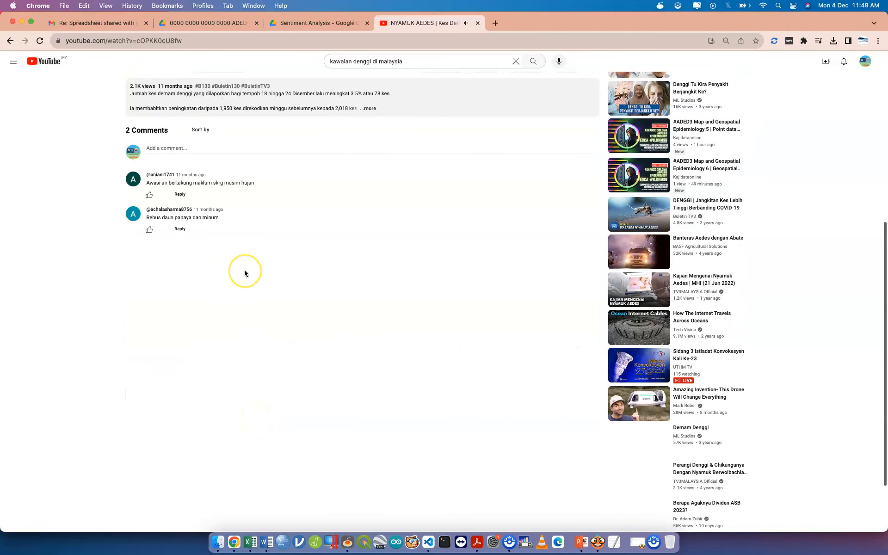
pyautogui.click(14, 45)
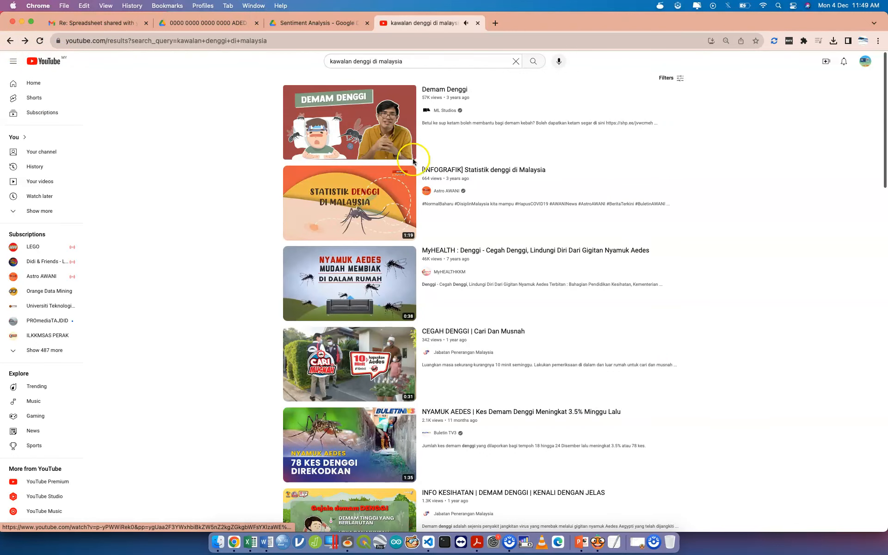
# - Check the comments on the video "[INFOGRAFIK] Statistik denggi di Malaysia" and return to the search results
pyautogui.click(374, 191)
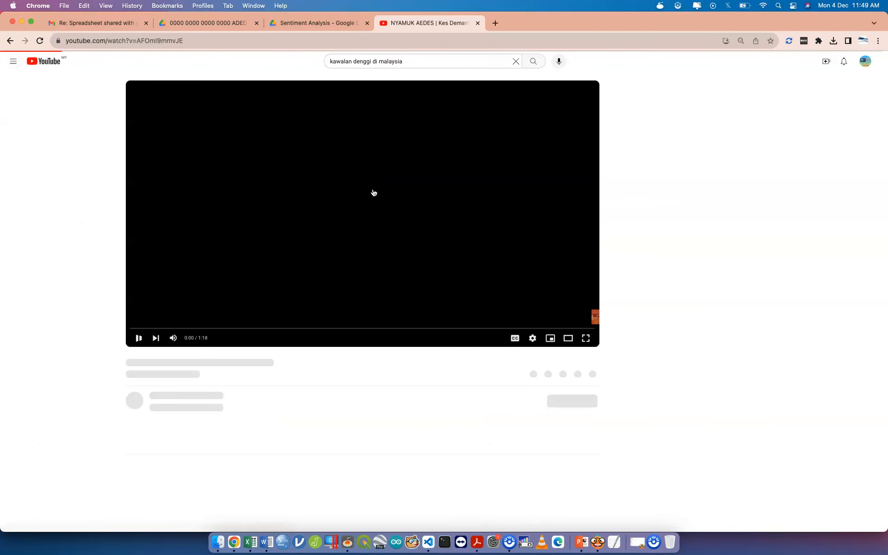
pyautogui.scroll(-4, 355, 304)
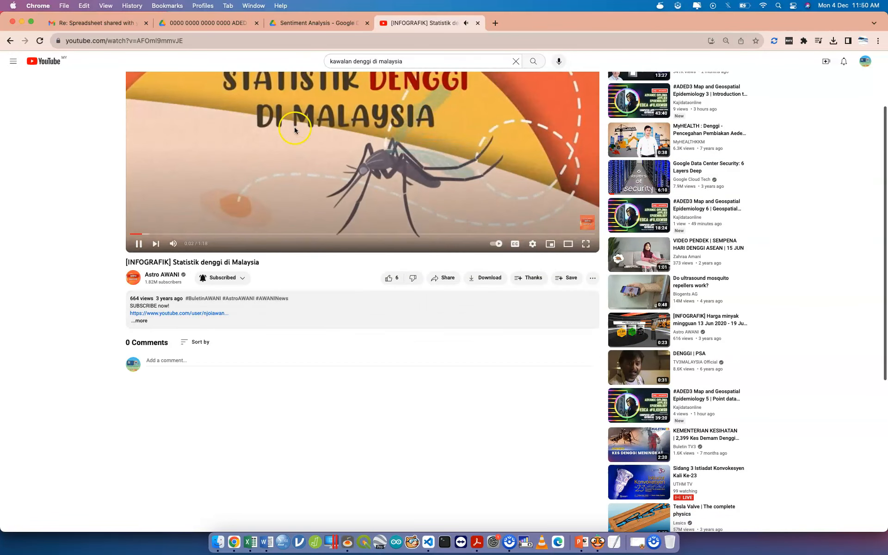
pyautogui.click(13, 47)
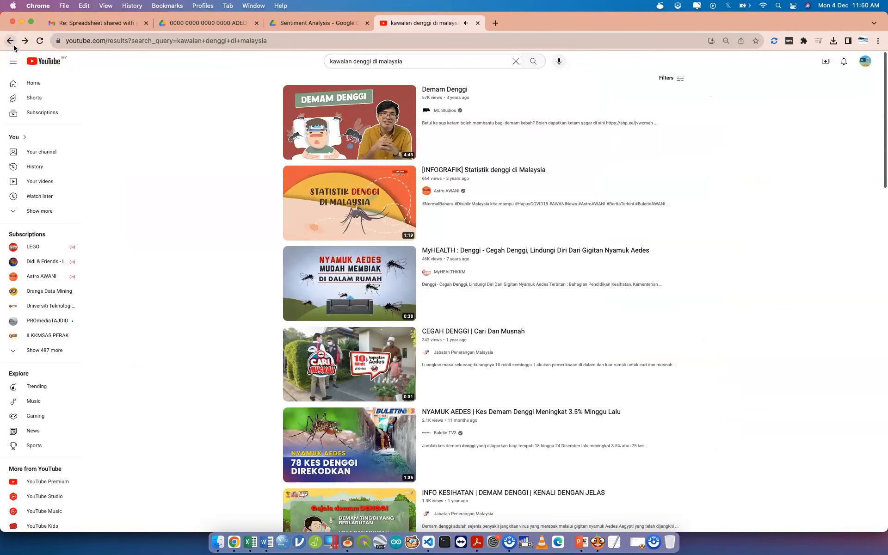
# - Open the video "CEGAH DENGGI | Cari Dan Musnah" and check its comments
pyautogui.scroll(-7, 402, 352)
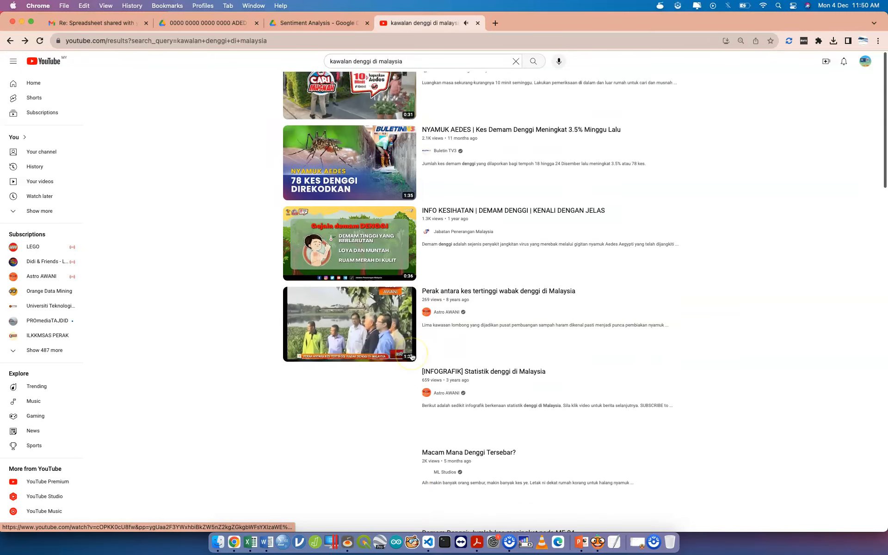
pyautogui.scroll(3, 412, 356)
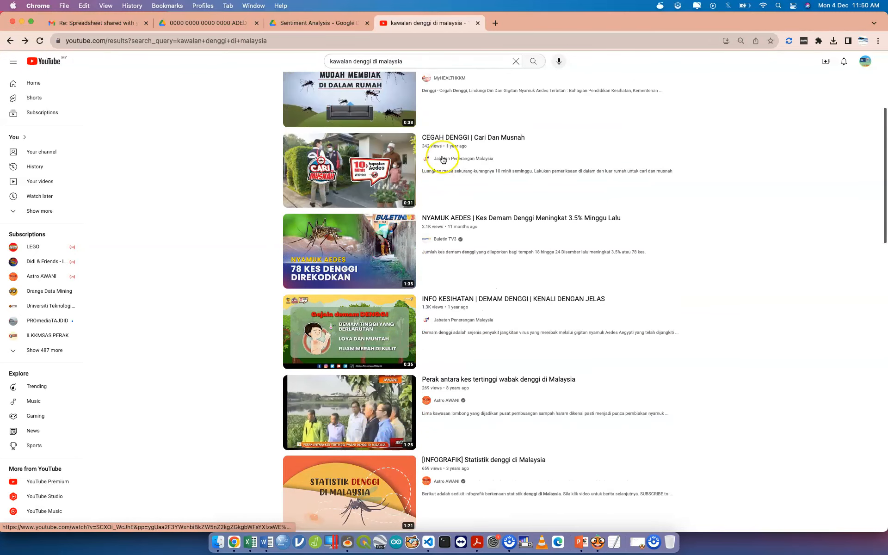
pyautogui.click(378, 155)
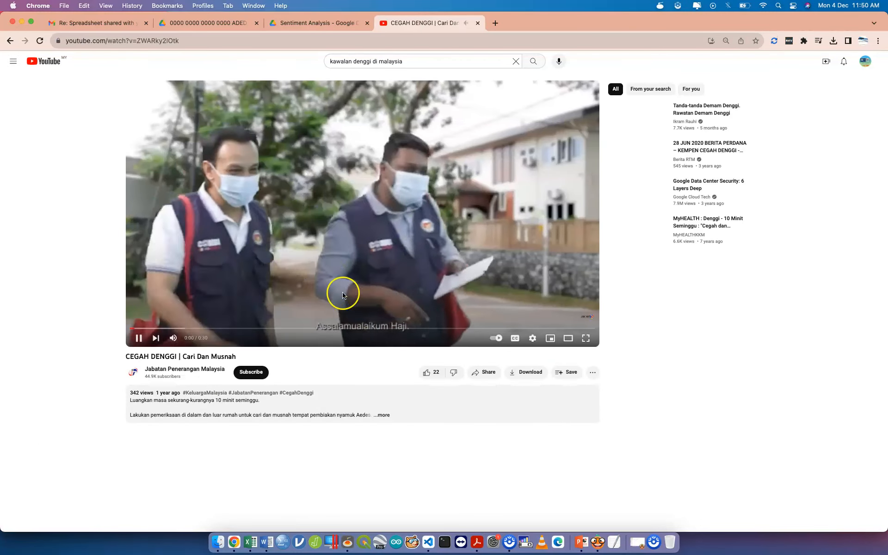
pyautogui.scroll(-3, 324, 380)
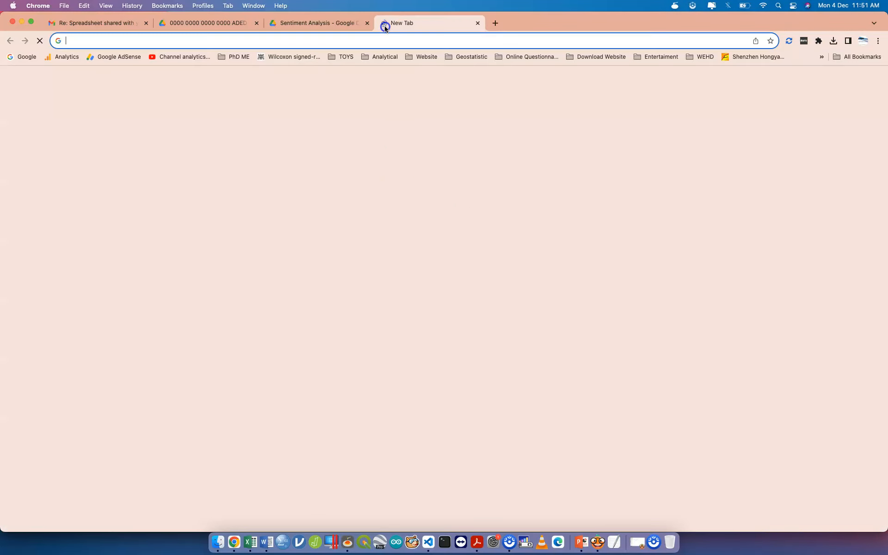
# - Open the YouTube comment exporter at exportcomments.com/download-youtube-comments/
pyautogui.write('export')
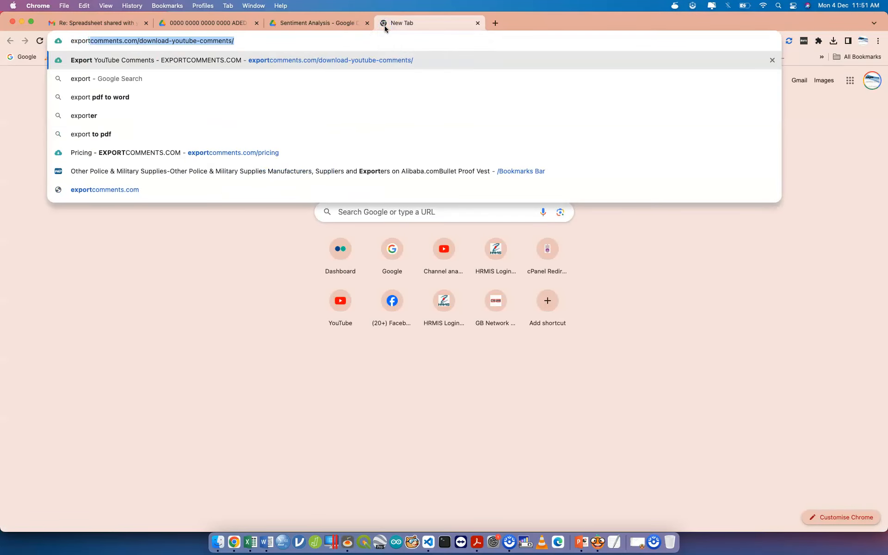
pyautogui.press('Right')
pyautogui.press('Return')
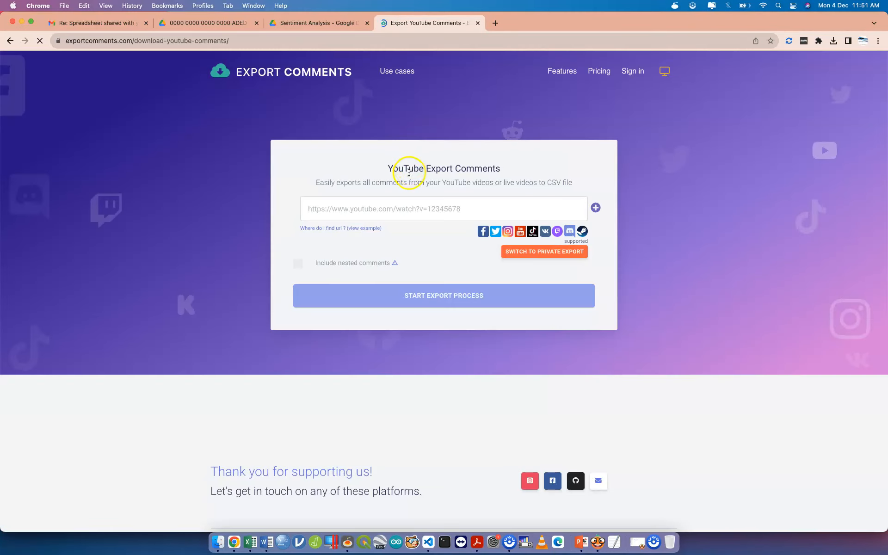
pyautogui.click(410, 208)
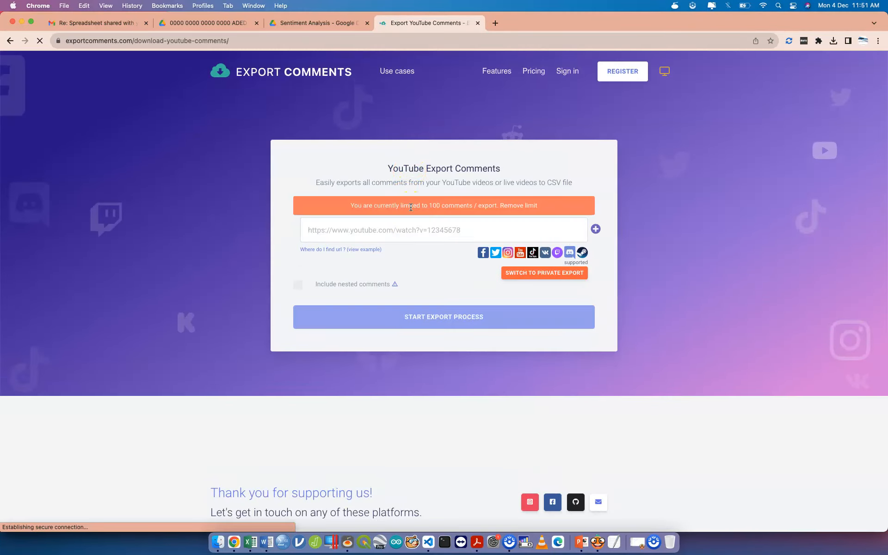
pyautogui.write('https://www.youtube.com/watch?v=p-yPWWiRek0')
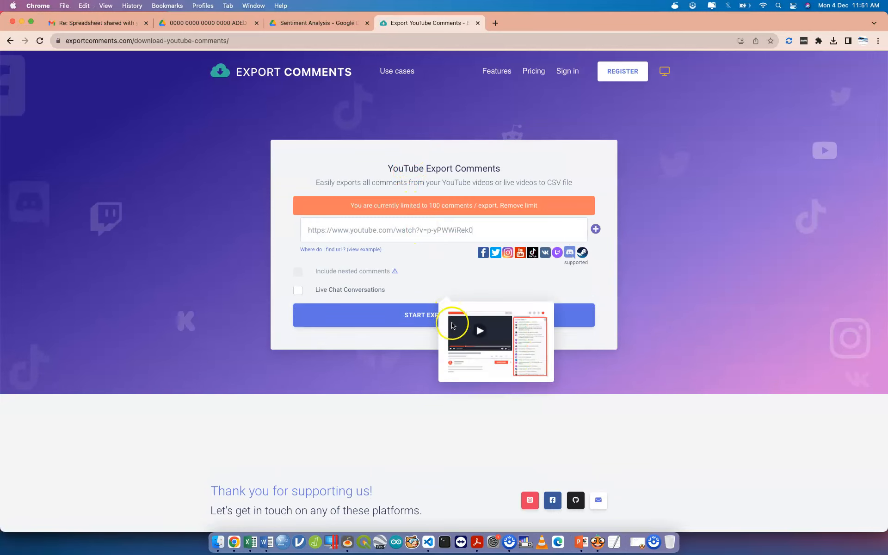
pyautogui.click(412, 320)
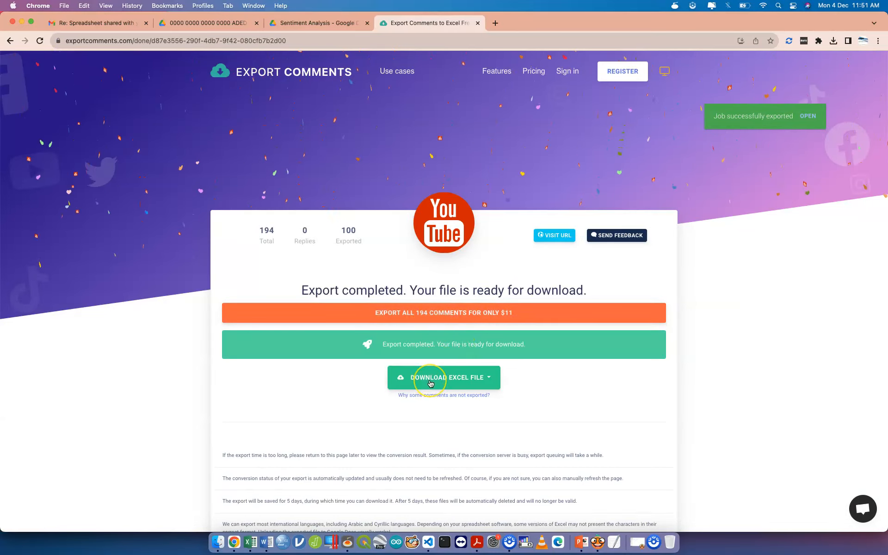
# - Download the exported comments as an Excel file and dismiss the advertisement
pyautogui.scroll(-3, 462, 379)
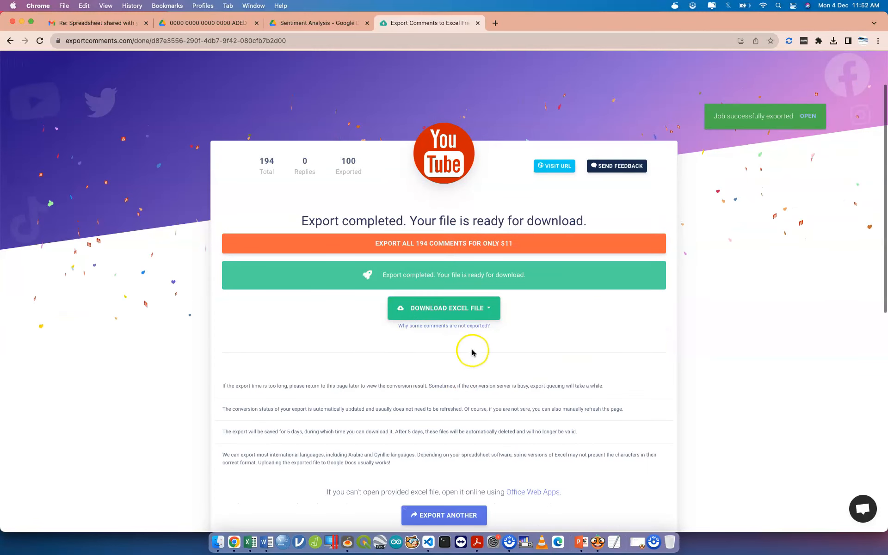
pyautogui.click(479, 316)
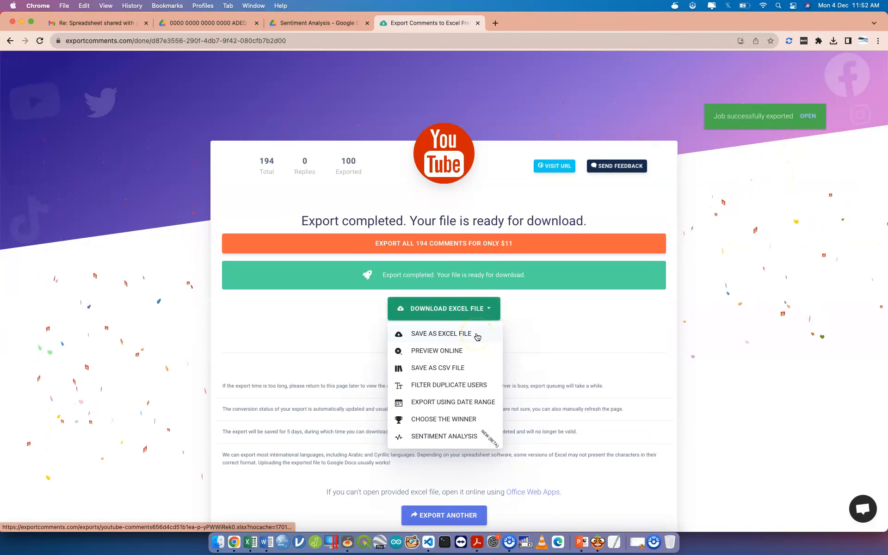
pyautogui.click(477, 335)
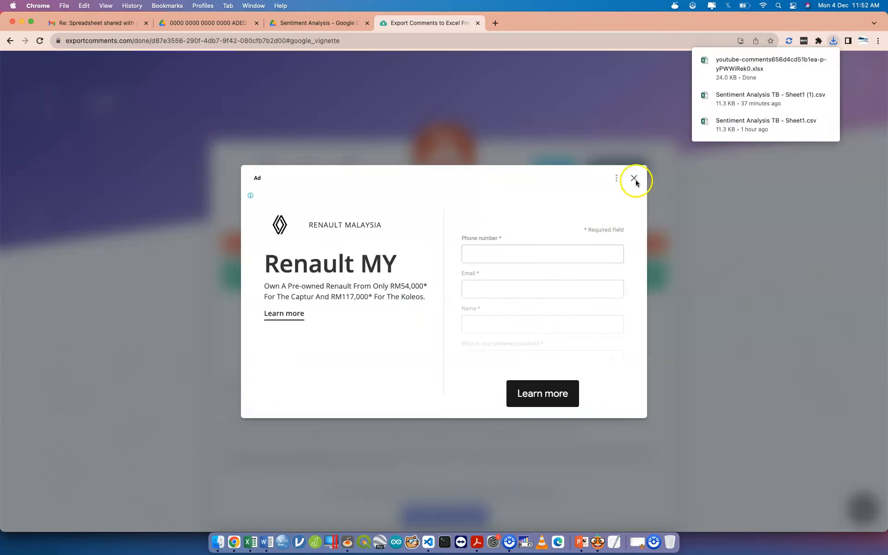
pyautogui.click(635, 179)
# - Open the downloaded workbook youtube-comments656d4cd51b1ea-p-yPWWiRek0 (1).xlsx in Excel and look through its comments
pyautogui.click(833, 41)
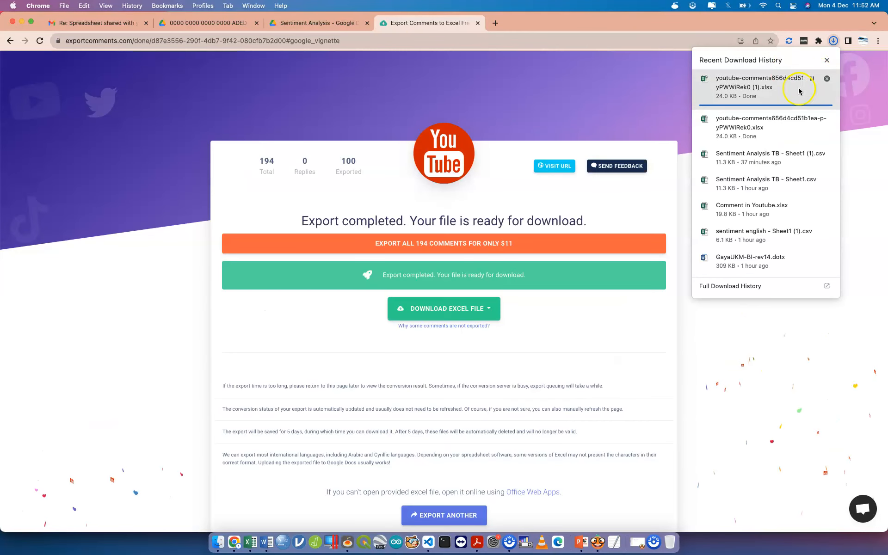
pyautogui.click(779, 96)
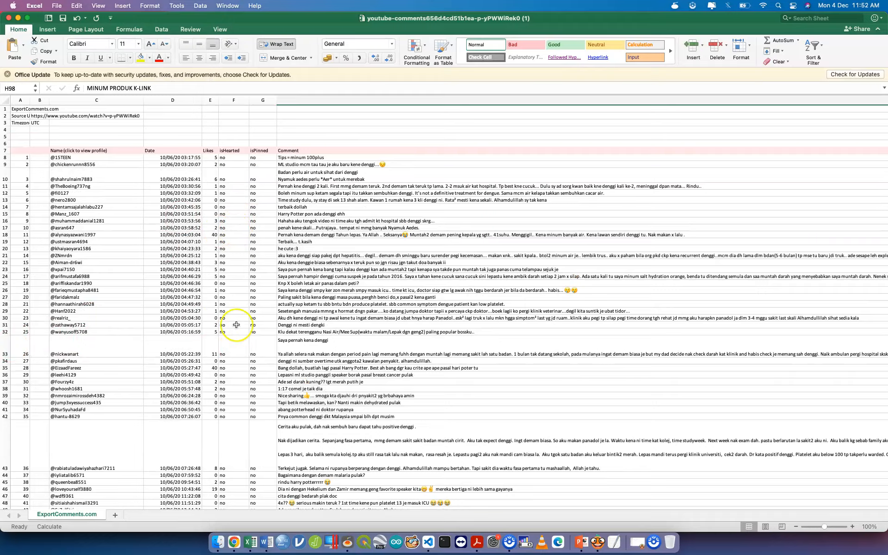
pyautogui.scroll(-15, 353, 304)
pyautogui.scroll(15, 352, 304)
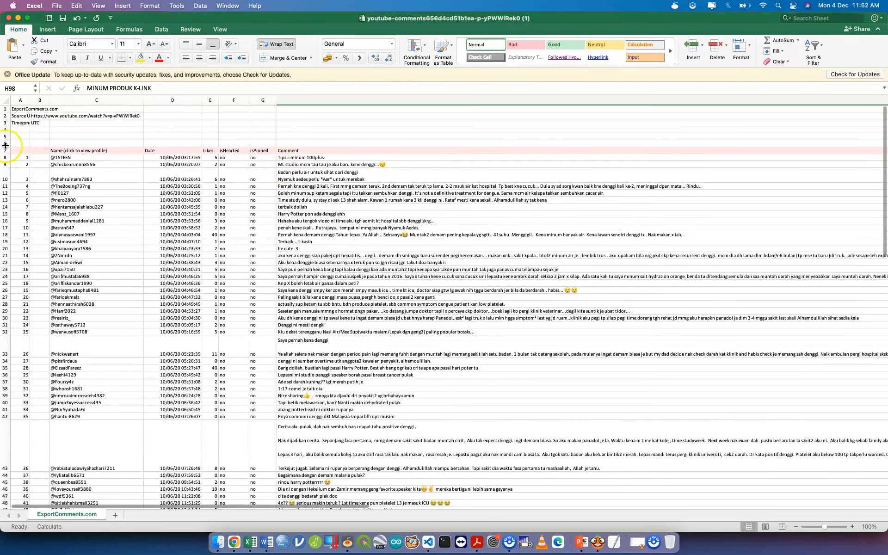
# - Delete rows 1 to 6 above the table's header row
pyautogui.moveTo(6, 143); pyautogui.dragTo(6, 108)
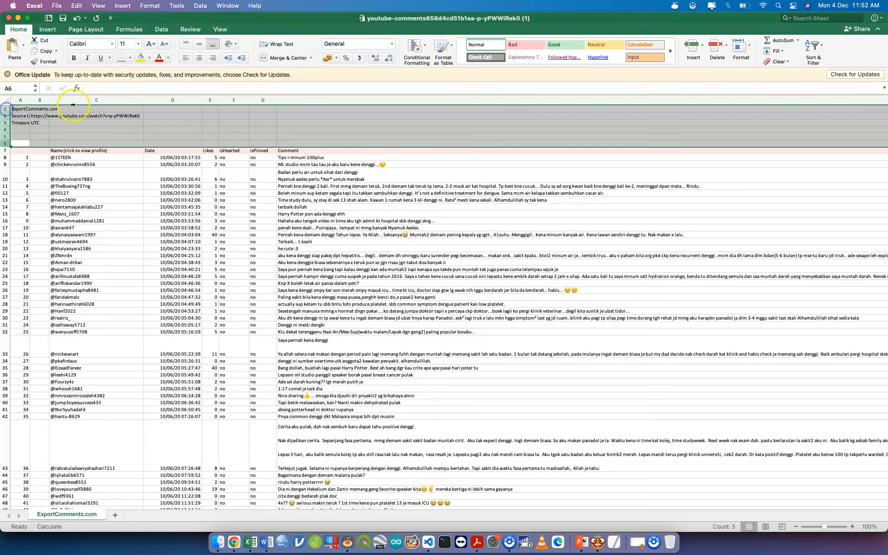
pyautogui.rightClick(85, 114)
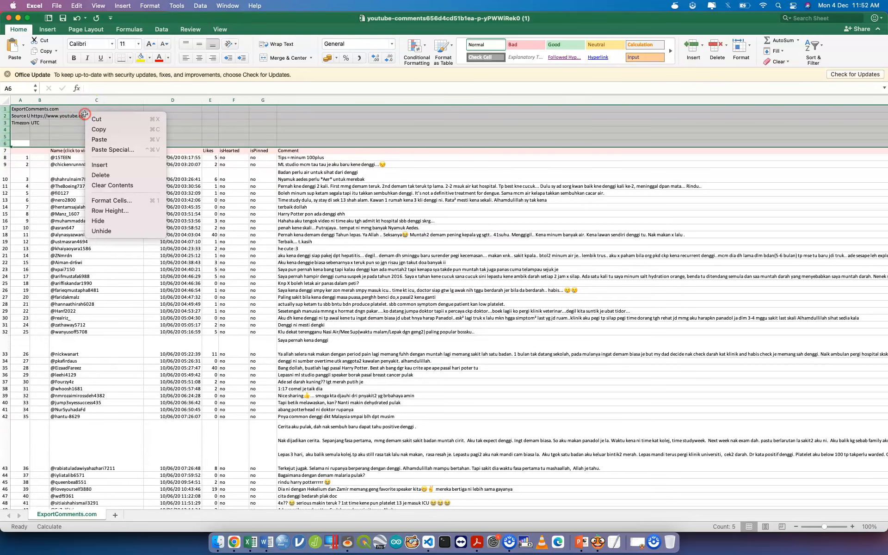
pyautogui.click(120, 176)
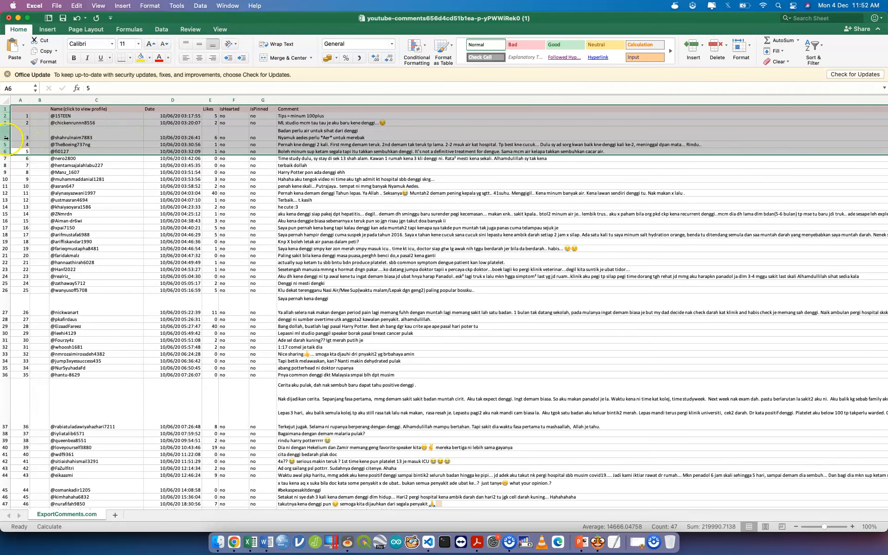
# - Set the height of rows 1 to 6 to 22 and review the comments down to the last row
pyautogui.moveTo(5, 141); pyautogui.dragTo(5, 137)
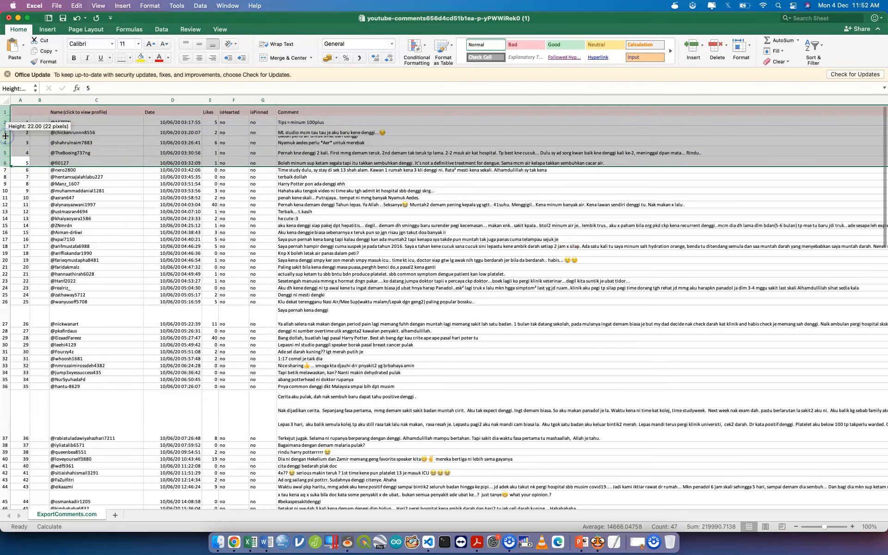
pyautogui.scroll(-15, 145, 273)
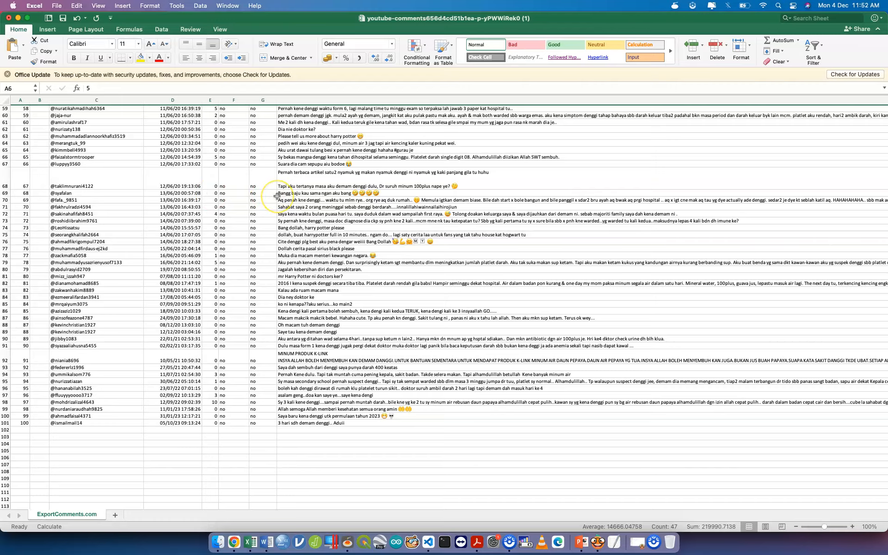
pyautogui.scroll(20, 277, 196)
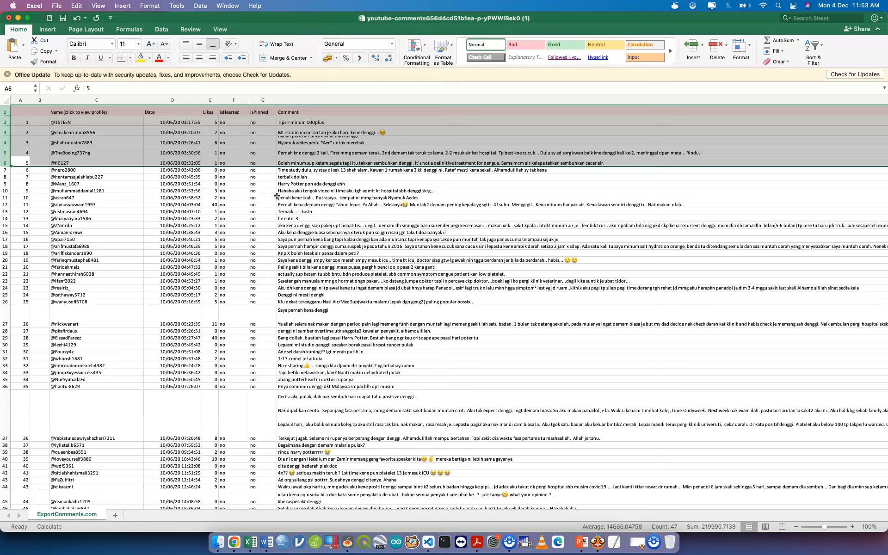
# - Delete the empty column B between the row numbers and the profile names
pyautogui.click(43, 98)
pyautogui.rightClick(42, 98)
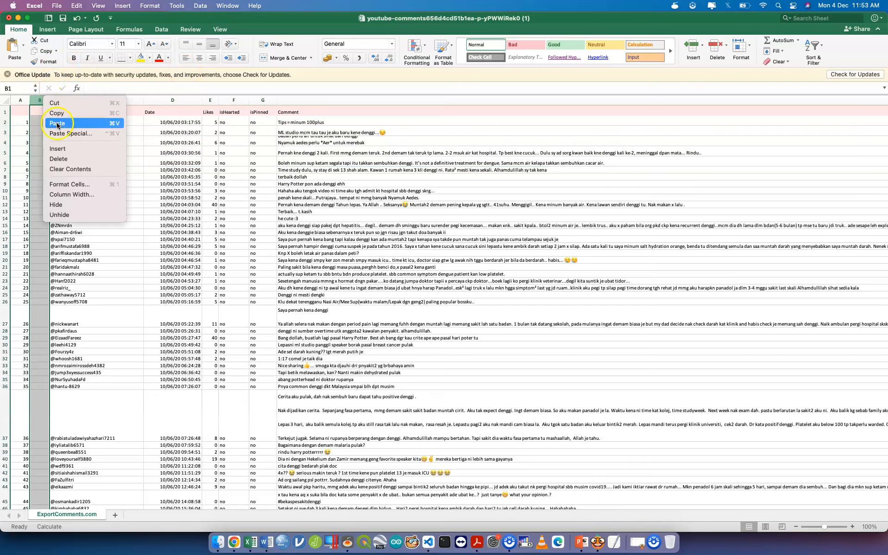
pyautogui.click(73, 159)
# - Switch to Chrome and show the Sentiment Analysis folder in Google Drive
pyautogui.hotkey('ctrl', 'Up')
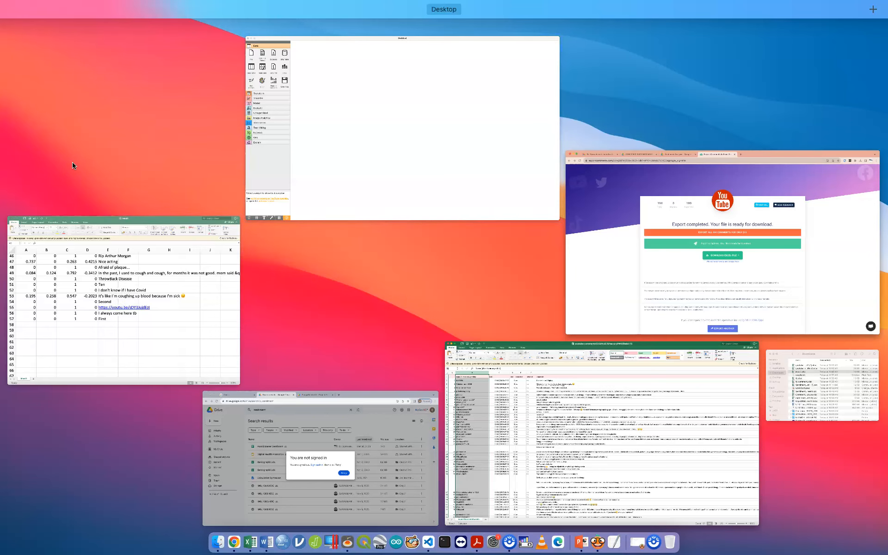
pyautogui.click(638, 295)
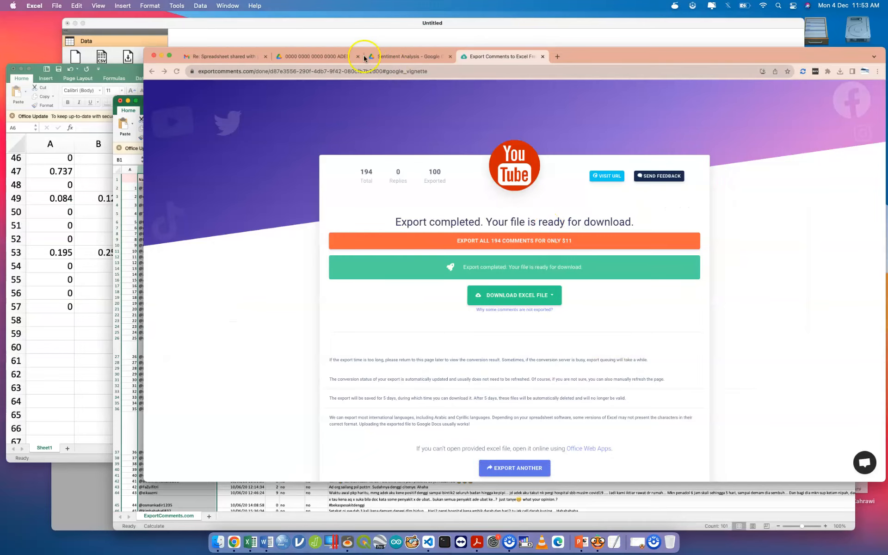
pyautogui.click(306, 23)
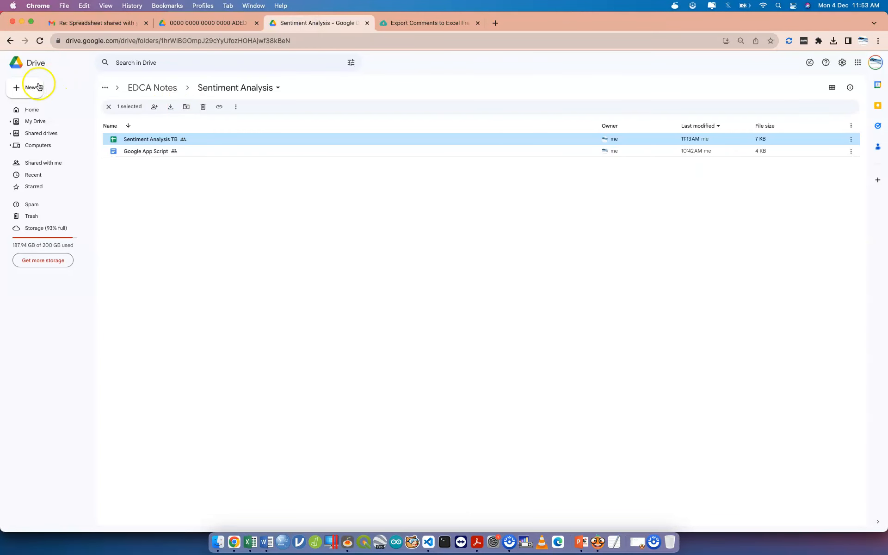
# - Upload youtube-comments656d4cd51b1ea-p-yPWWiRek0.xlsx from the Downloads folder to the Sentiment Analysis folder
pyautogui.click(36, 87)
pyautogui.click(54, 103)
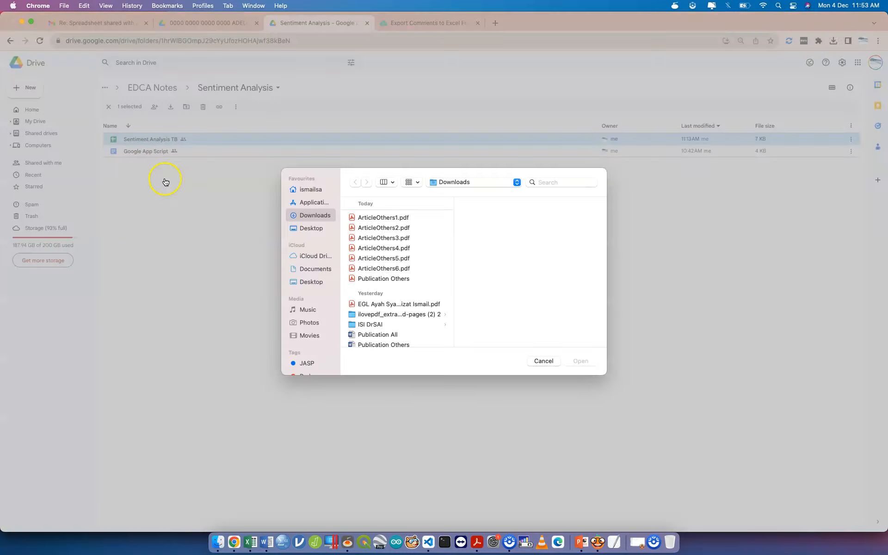
pyautogui.click(326, 217)
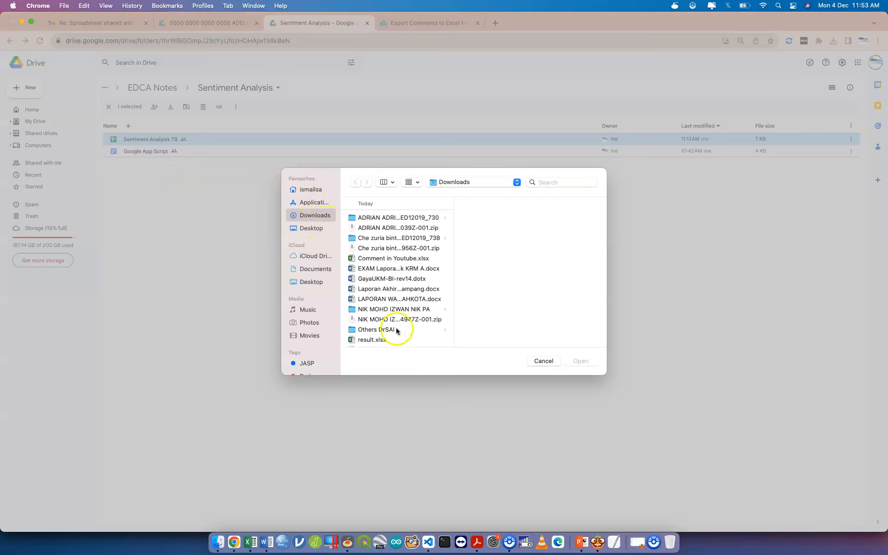
pyautogui.scroll(-5, 396, 335)
pyautogui.scroll(-5, 397, 319)
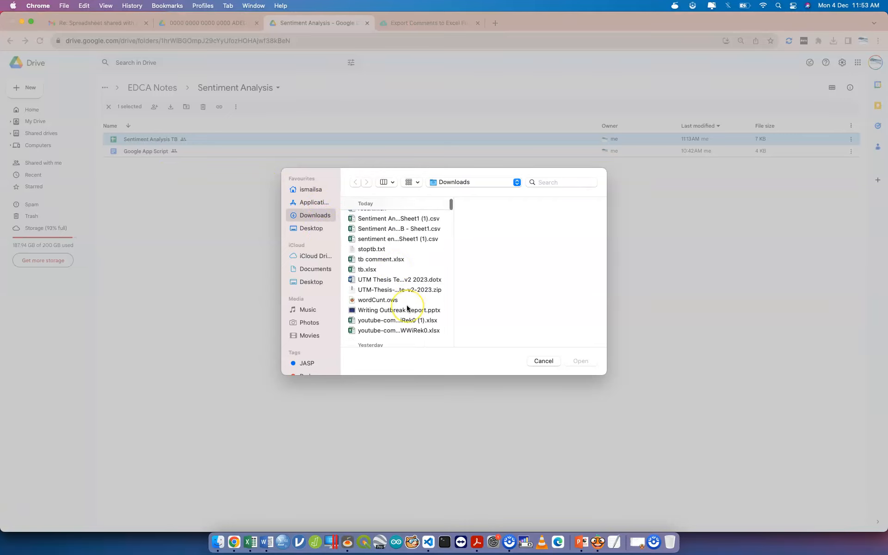
pyautogui.click(407, 306)
pyautogui.click(583, 360)
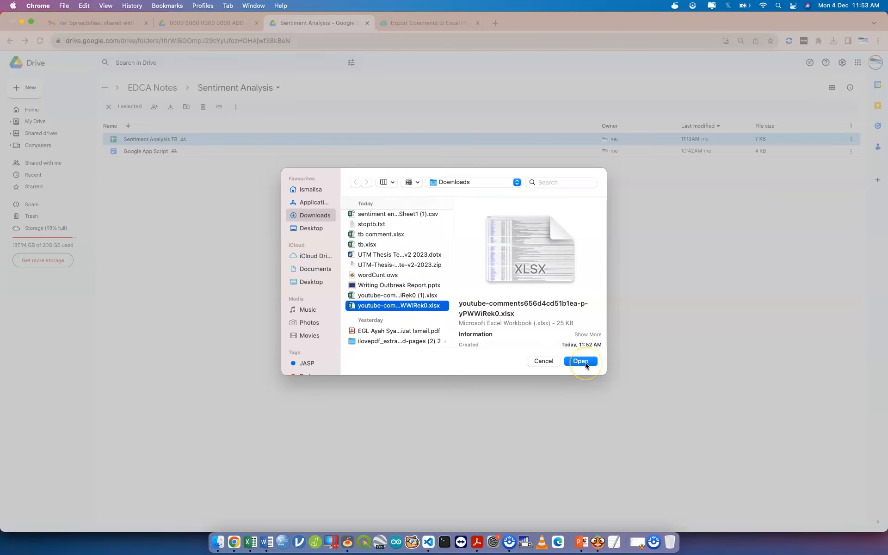
pyautogui.click(583, 361)
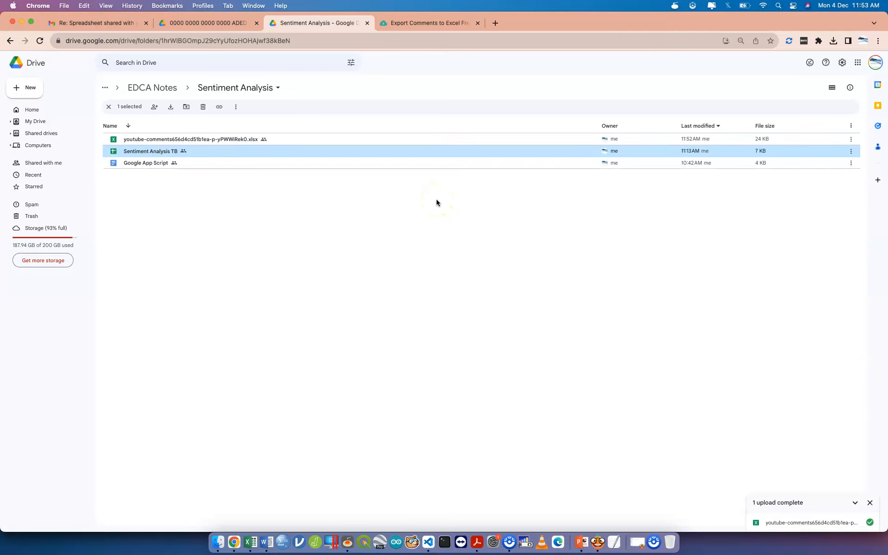
# - Rename the uploaded YouTube comments file as Demam Denggi.xlsx
pyautogui.rightClick(235, 142)
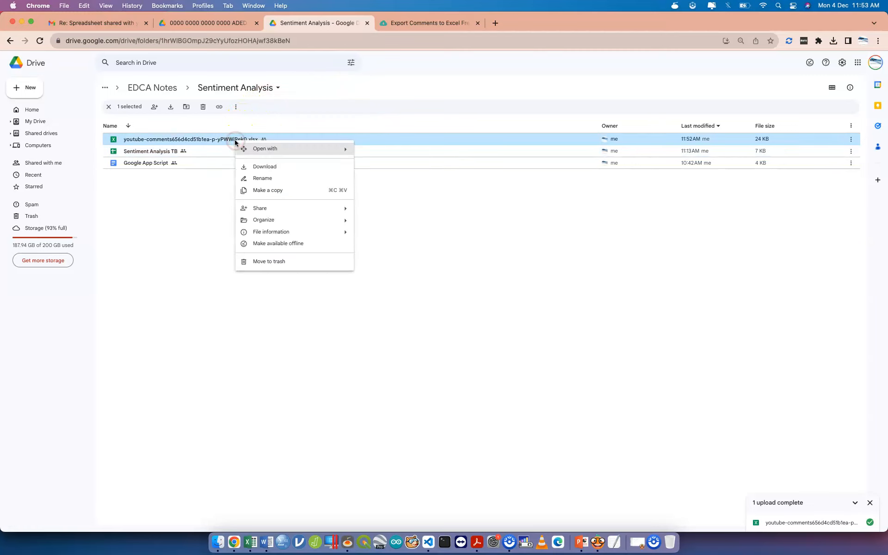
pyautogui.click(284, 183)
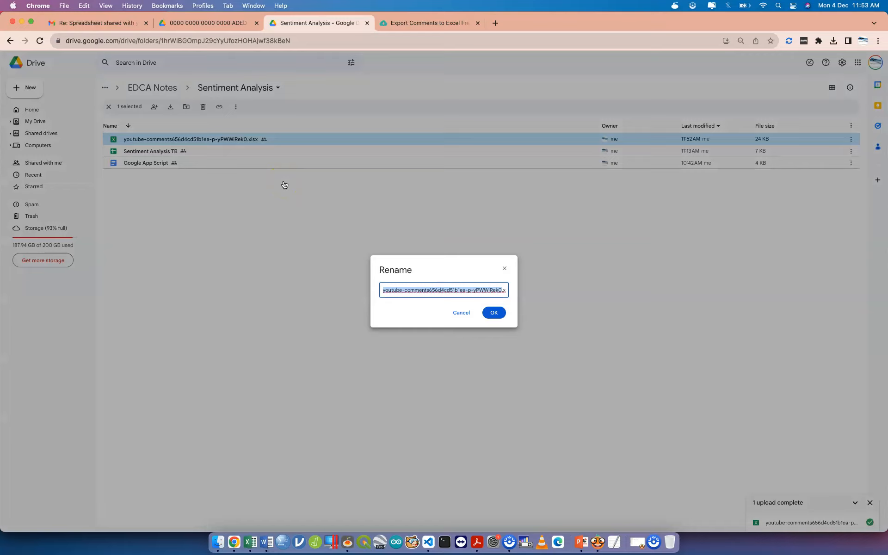
pyautogui.write('Demam Denggi')
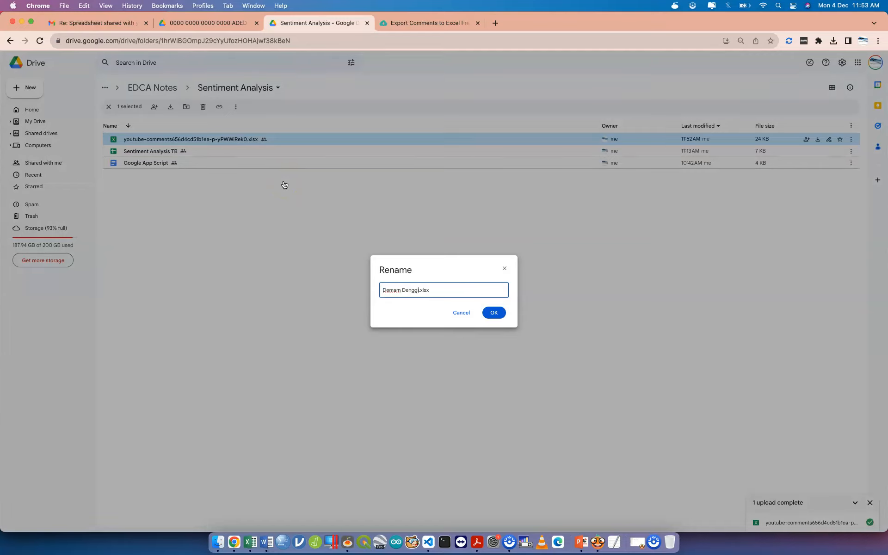
pyautogui.press('Return')
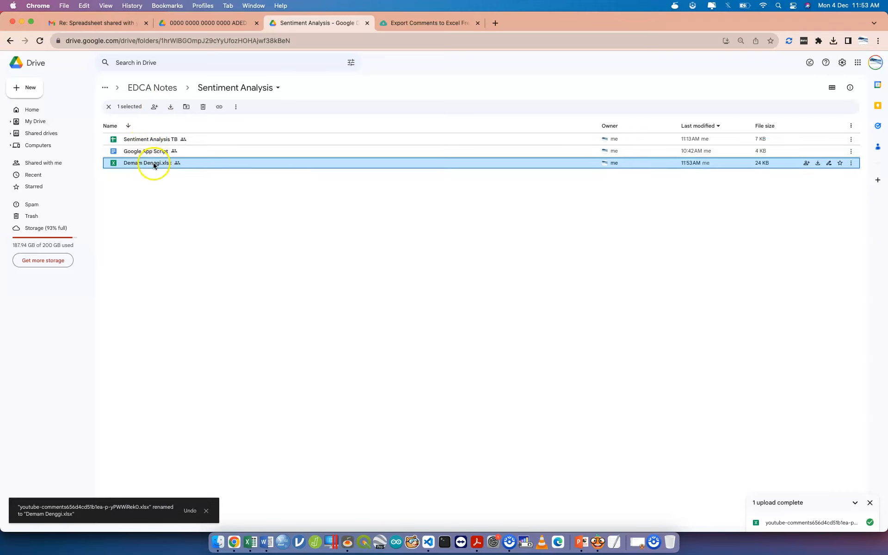
# - Open Demam Denggi.xlsx with Google Sheets and close the Export Comments page
pyautogui.rightClick(154, 165)
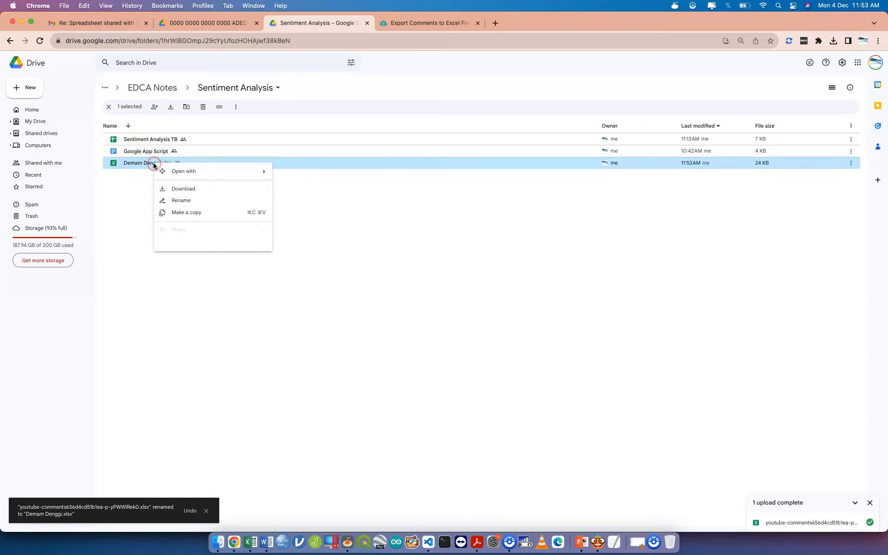
pyautogui.moveTo(183, 172)
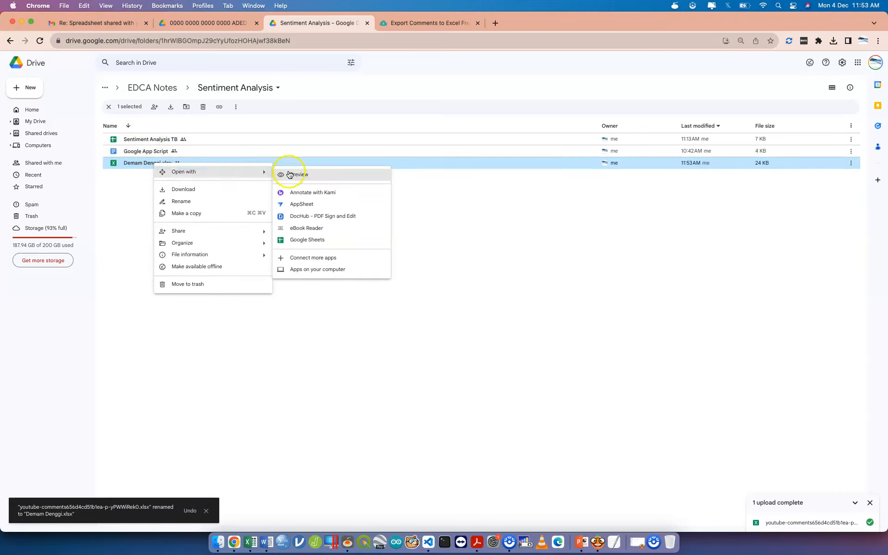
pyautogui.click(309, 240)
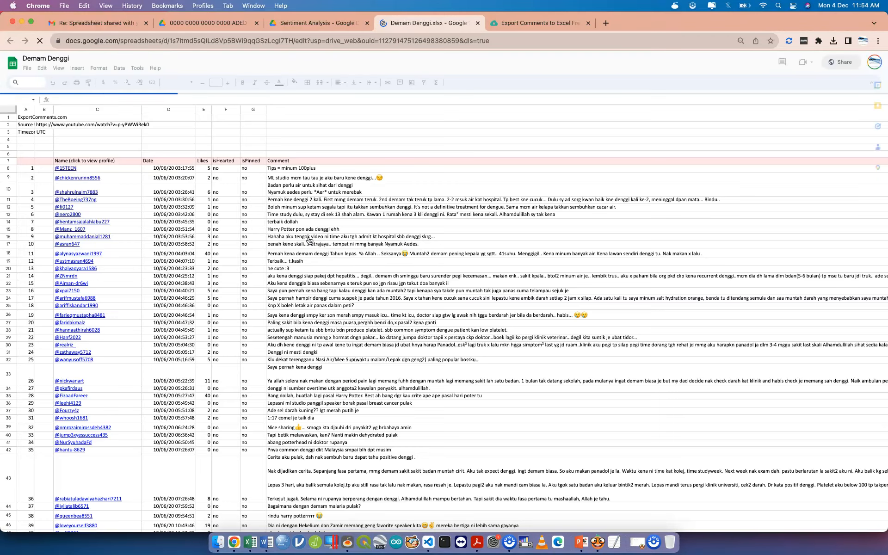
pyautogui.click(550, 26)
pyautogui.click(589, 25)
# - Delete rows 1 to 6 above the header row of the Demam Denggi sheet
pyautogui.click(8, 153)
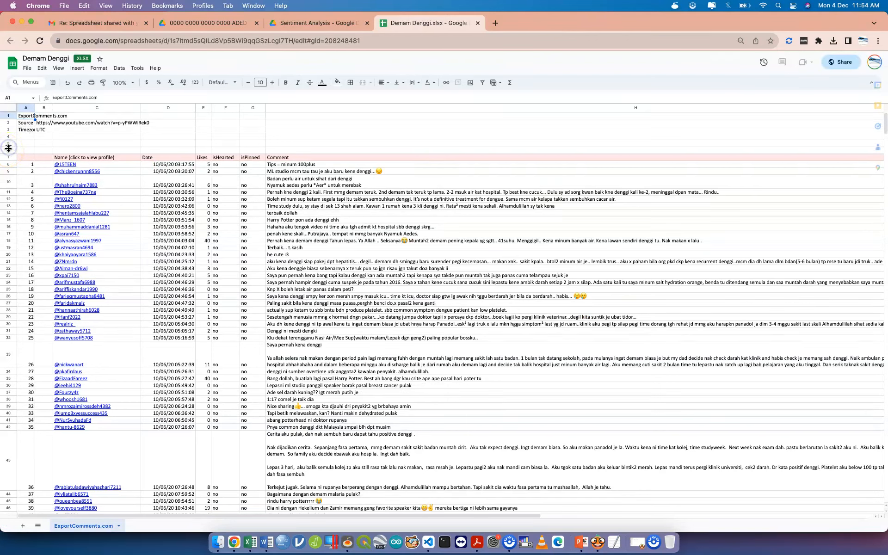
pyautogui.click(8, 150)
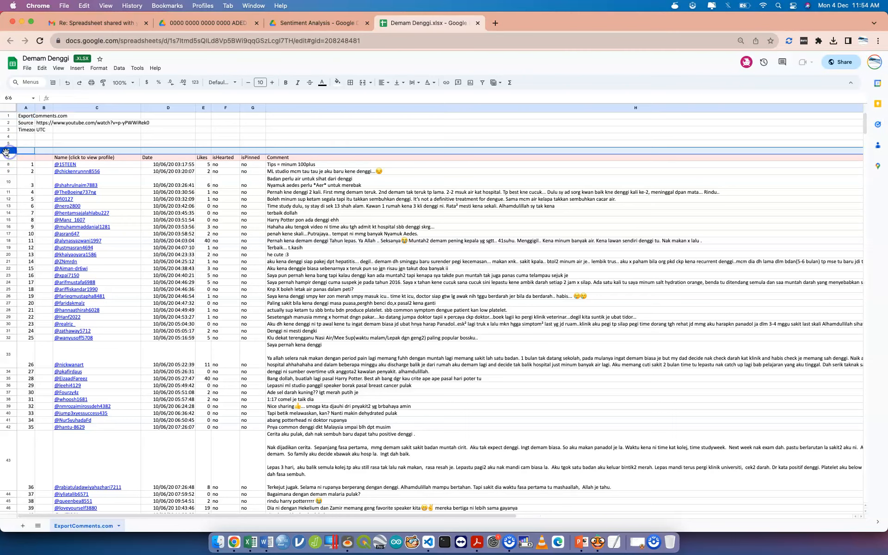
pyautogui.hotkey('shift', 'Up')
pyautogui.hotkey('shift', 'Up')
pyautogui.hotkey('shift', 'Up')
pyautogui.hotkey('shift', 'Up')
pyautogui.hotkey('shift', 'Up')
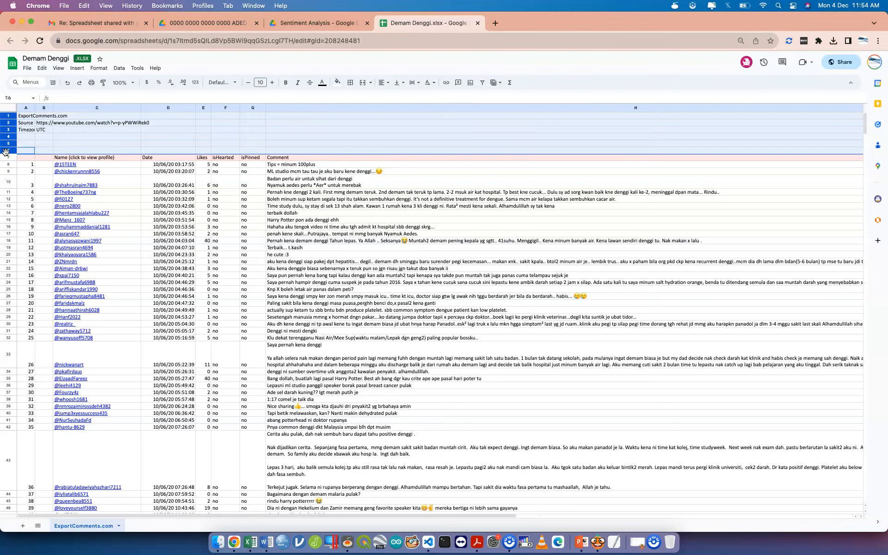
pyautogui.rightClick(119, 135)
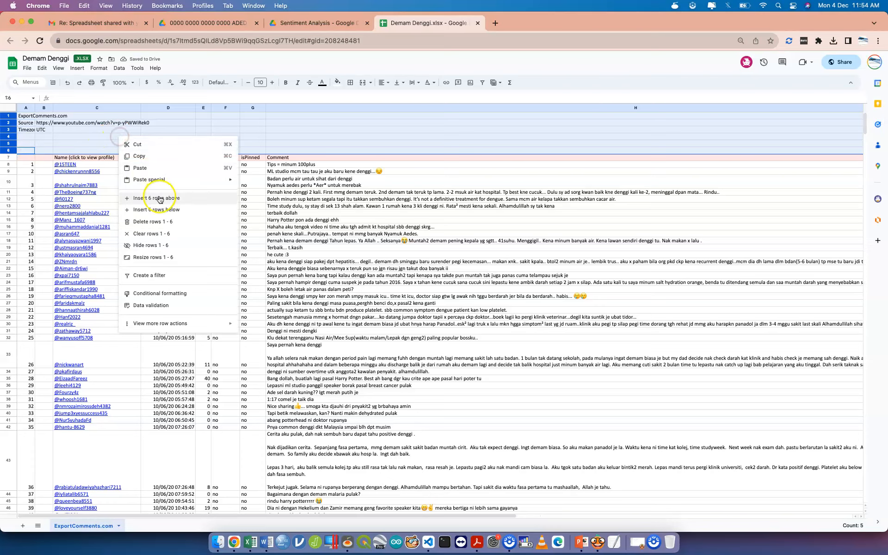
pyautogui.click(169, 220)
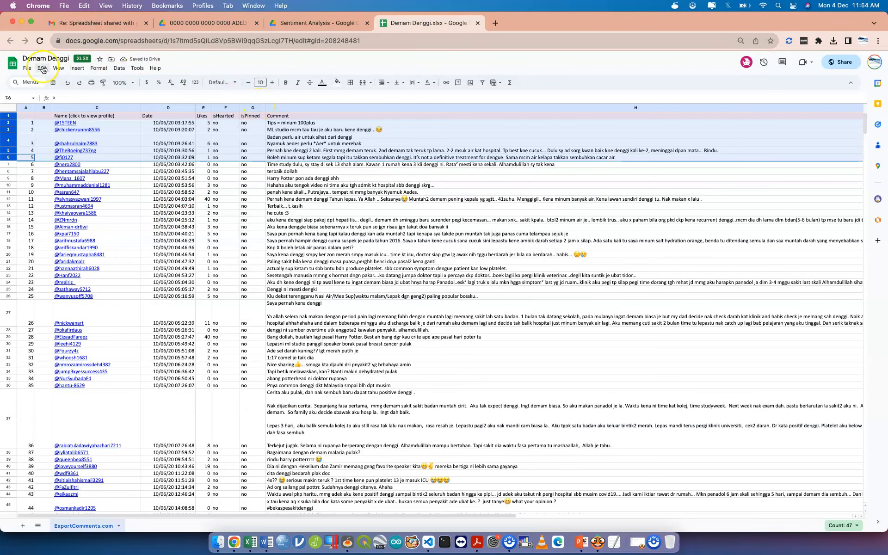
# - Save Demam Denggi as a native Google Sheets file and close the original .xlsx version
pyautogui.click(28, 68)
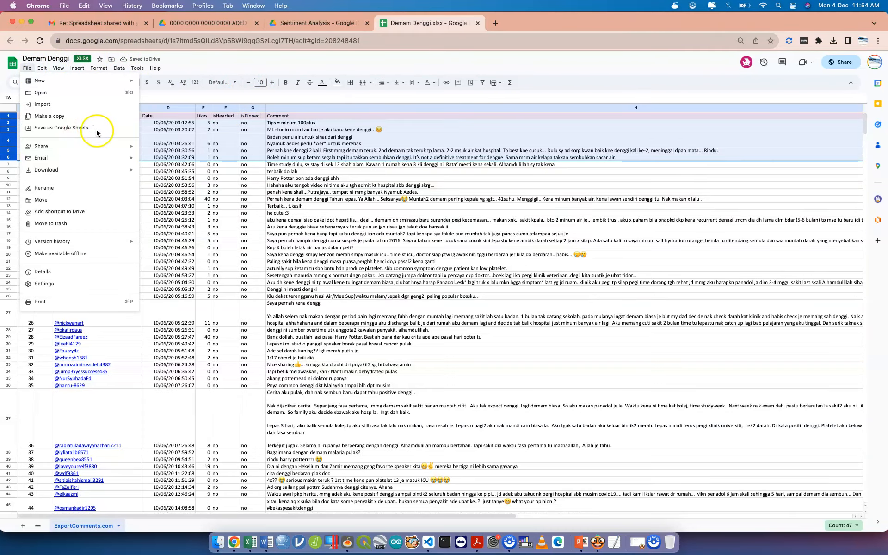
pyautogui.click(73, 131)
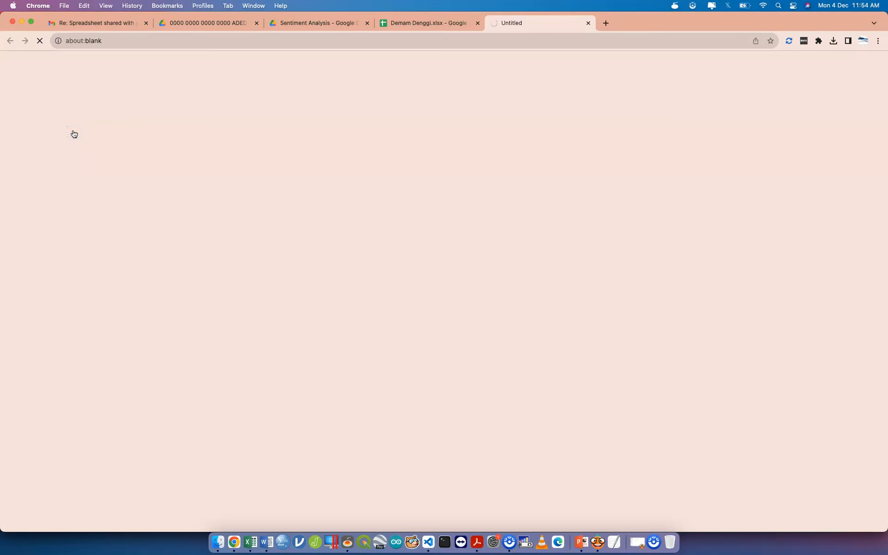
pyautogui.click(403, 24)
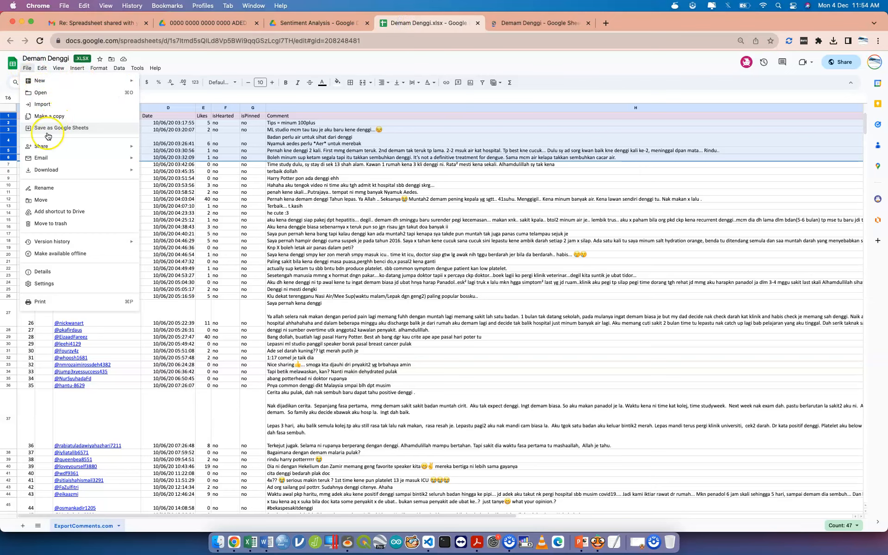
pyautogui.click(478, 24)
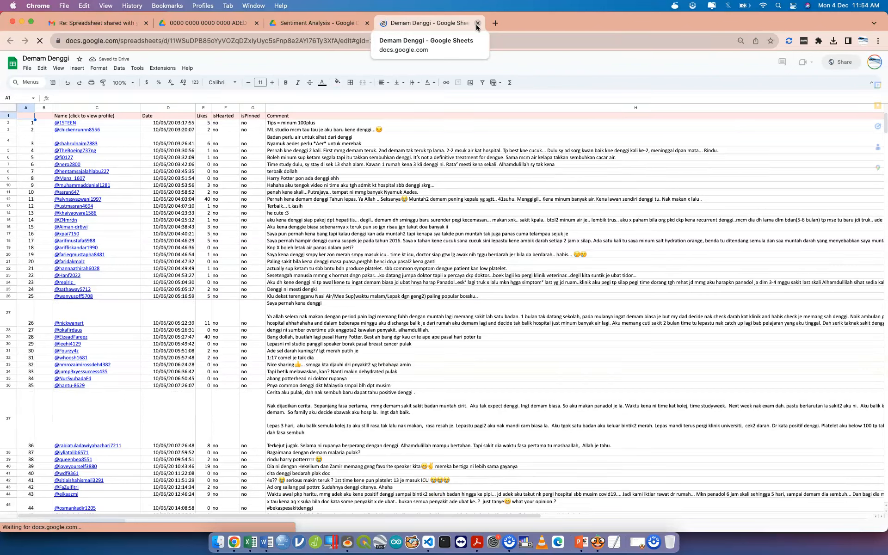
# - Add the column header "english" in cell J1, beside the view source column
pyautogui.click(319, 117)
pyautogui.click(322, 124)
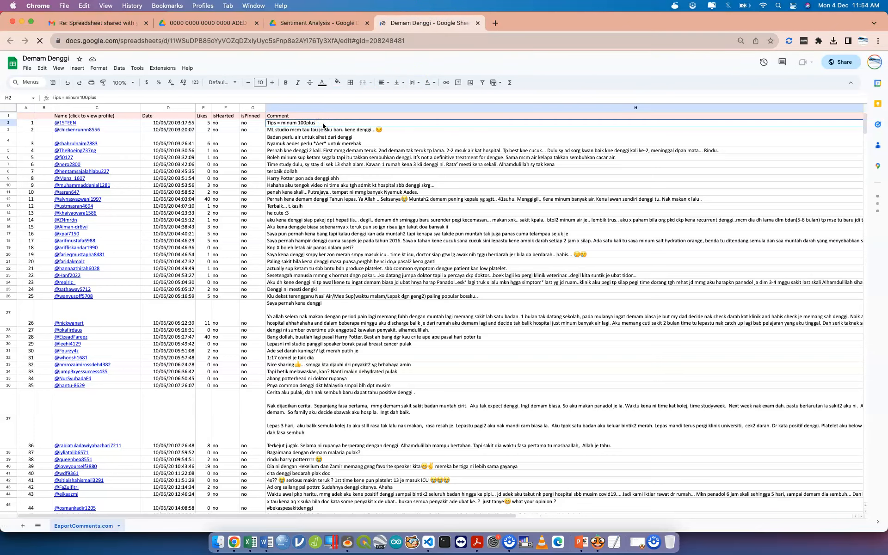
pyautogui.hscroll(10, 438, 144)
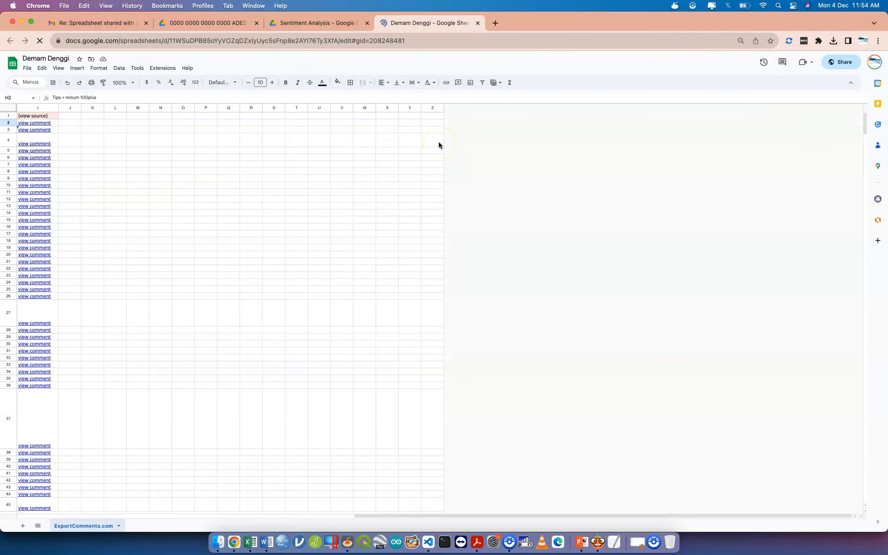
pyautogui.hscroll(5, 266, 166)
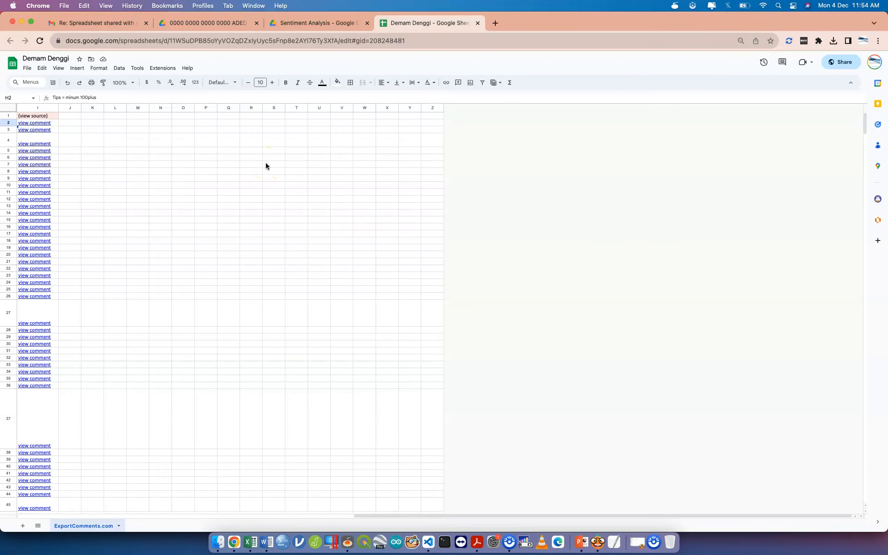
pyautogui.click(74, 118)
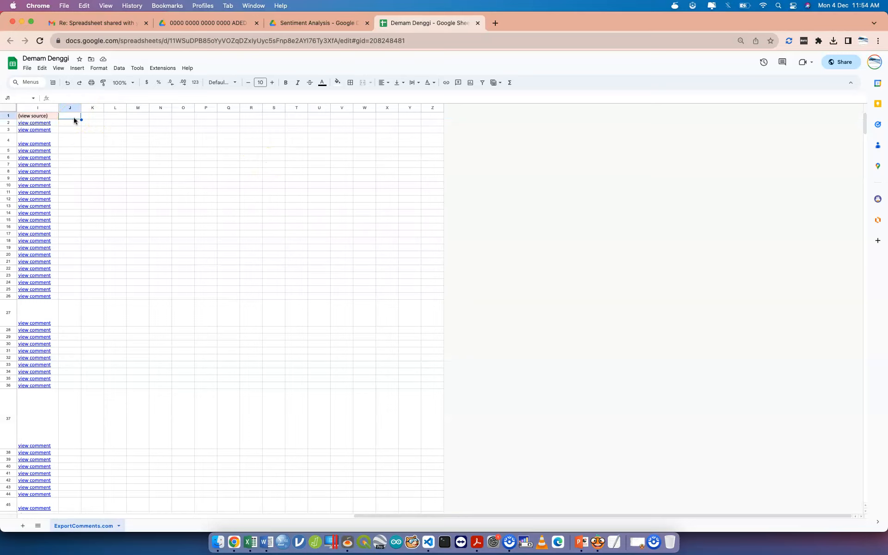
pyautogui.write('english')
pyautogui.press('Return')
# - Try to translate comment H2 from Malay to English in cell J2 with the formula =GOOGLETRANSLATE(H2,ms,en)
pyautogui.write('=')
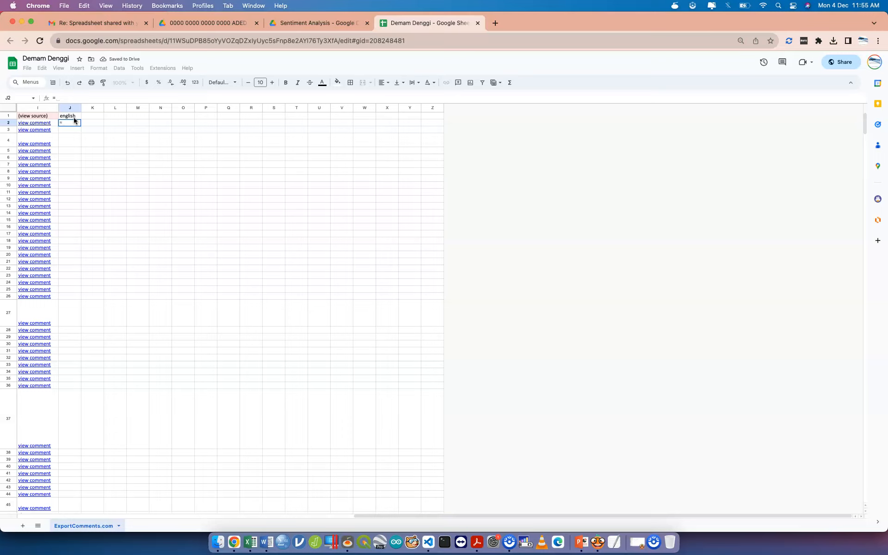
pyautogui.write('google')
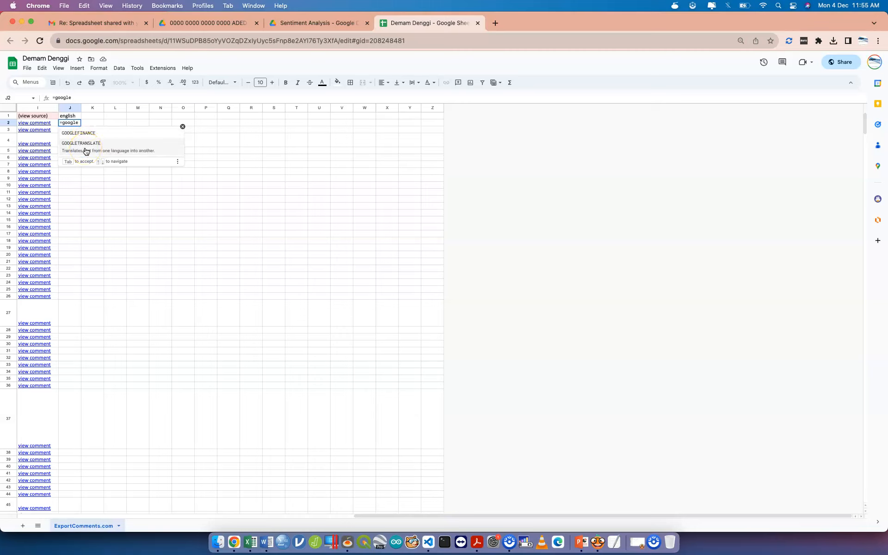
pyautogui.click(85, 150)
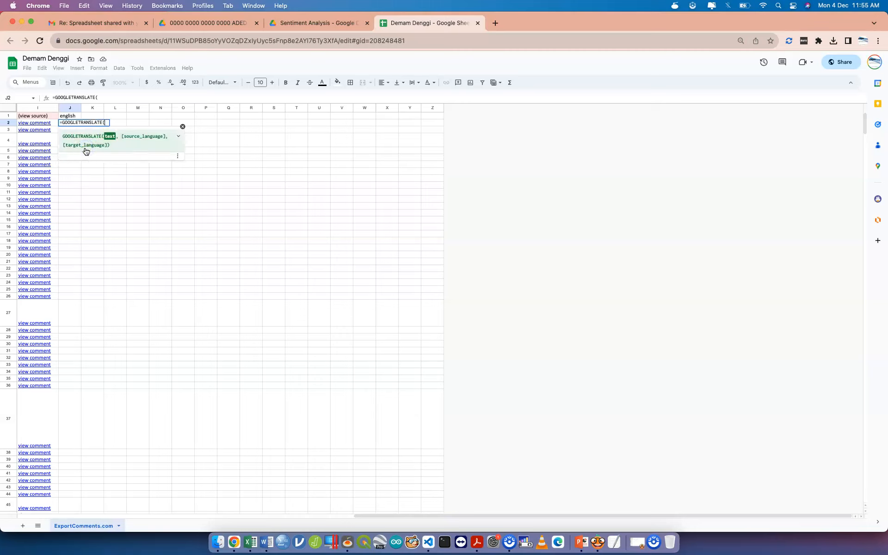
pyautogui.hscroll(-10, 57, 132)
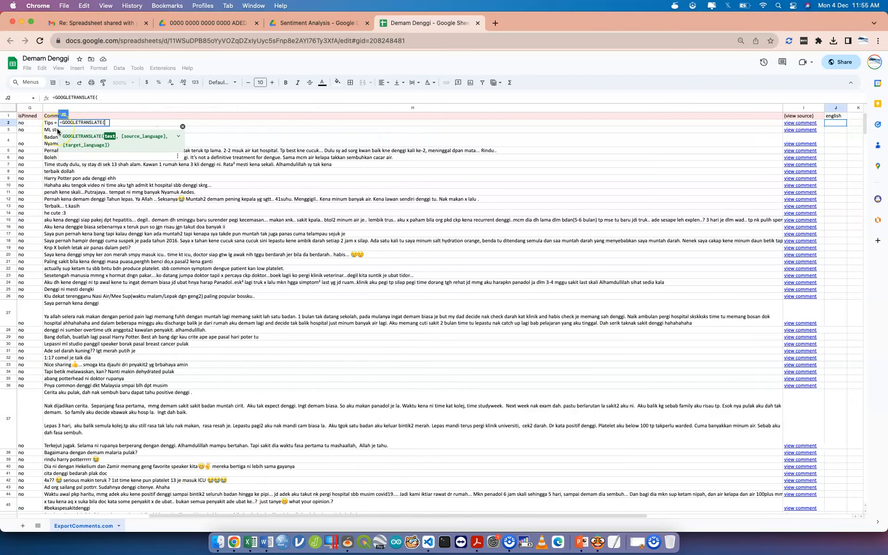
pyautogui.click(51, 123)
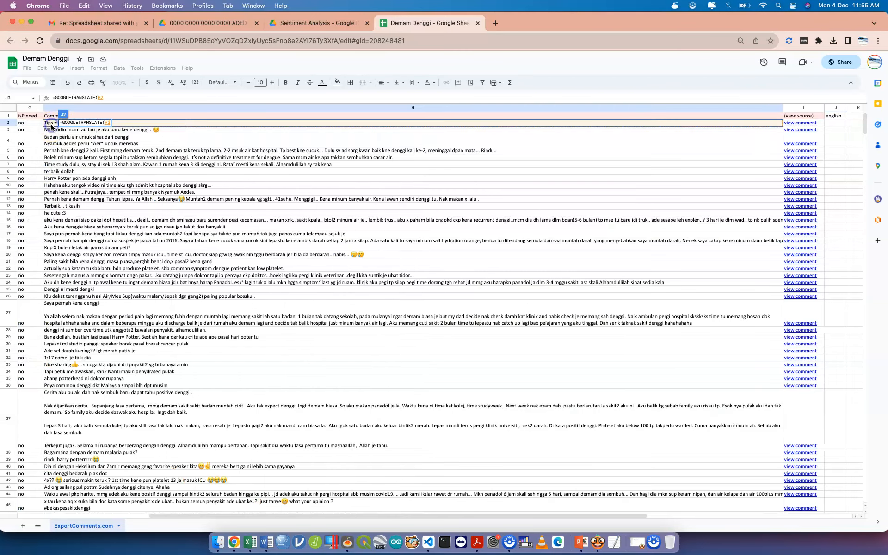
pyautogui.write(',')
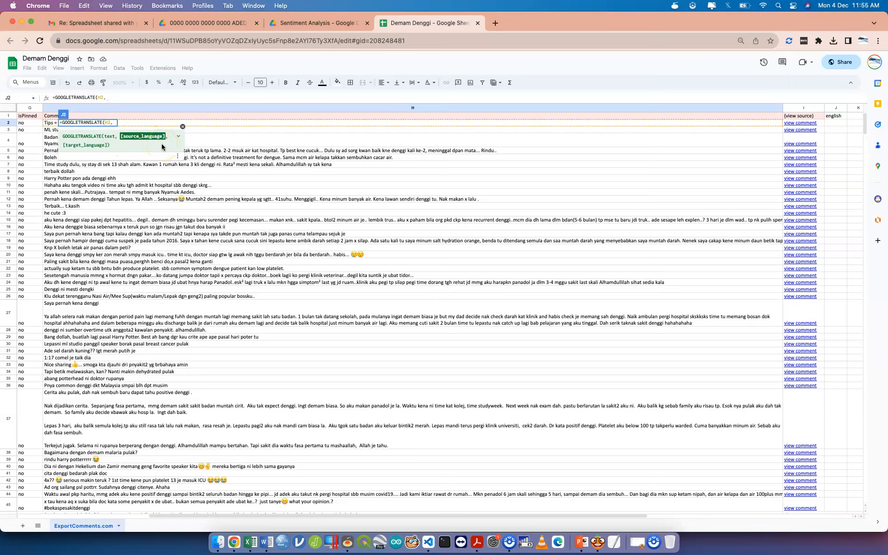
pyautogui.write('ms')
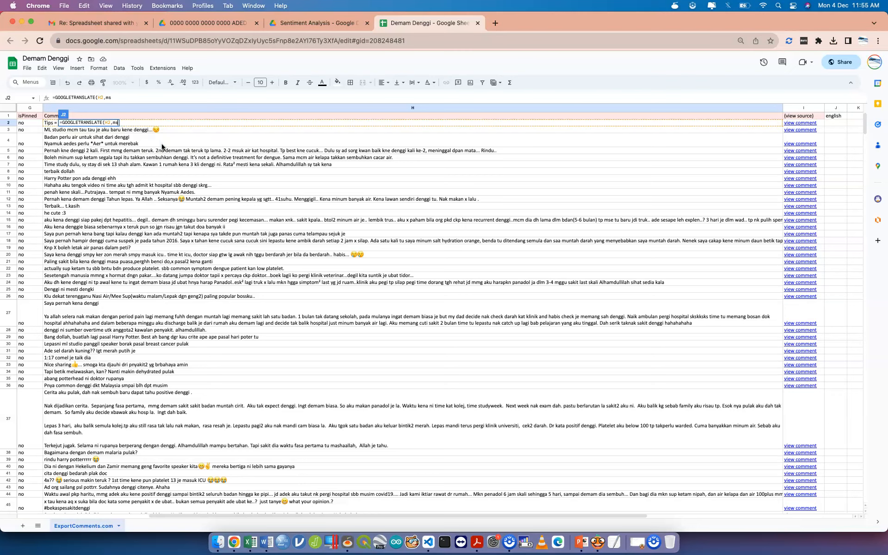
pyautogui.write(',en')
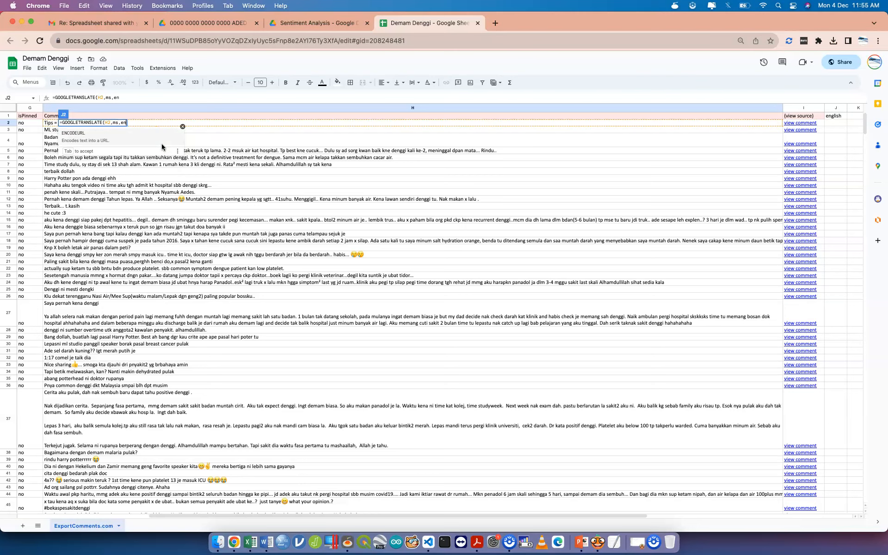
pyautogui.write(')')
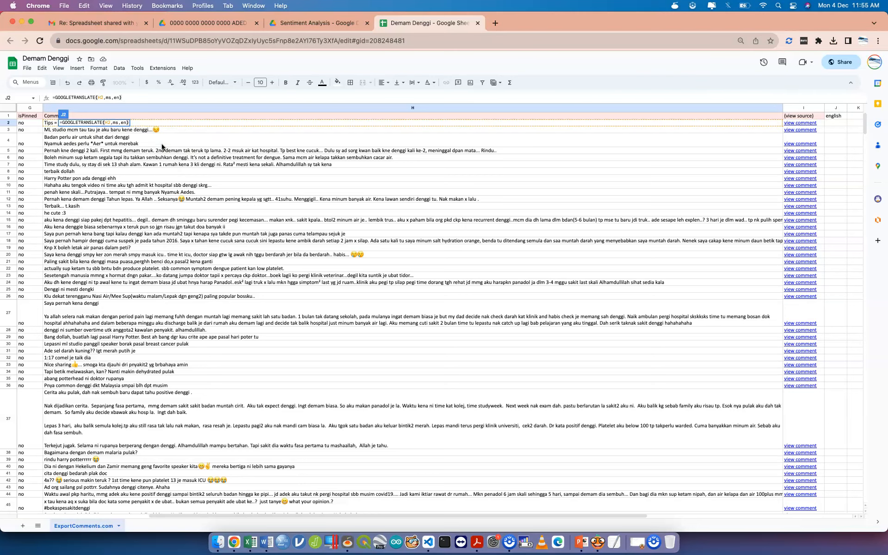
pyautogui.press('Return')
# - Enclose the language codes ms and en in single quotes in the GOOGLETRANSLATE formula in cell J2
pyautogui.click(74, 123)
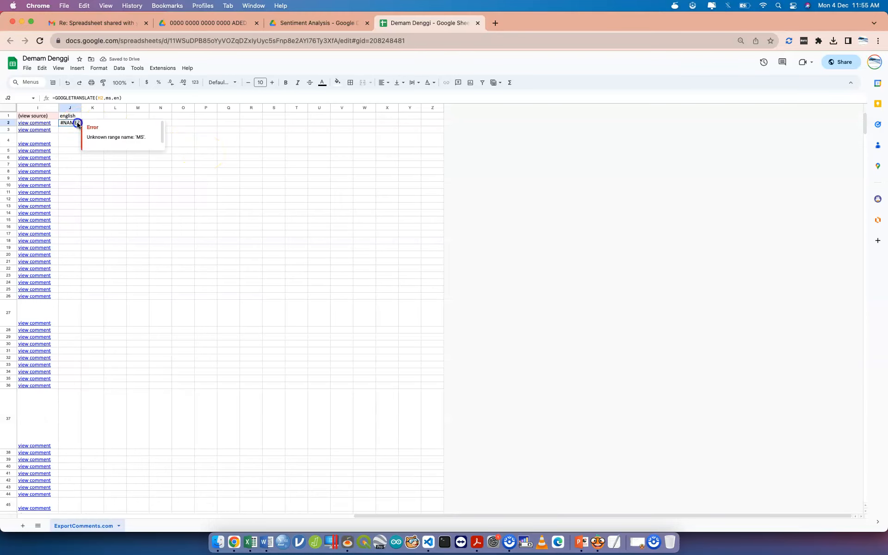
pyautogui.click(106, 98)
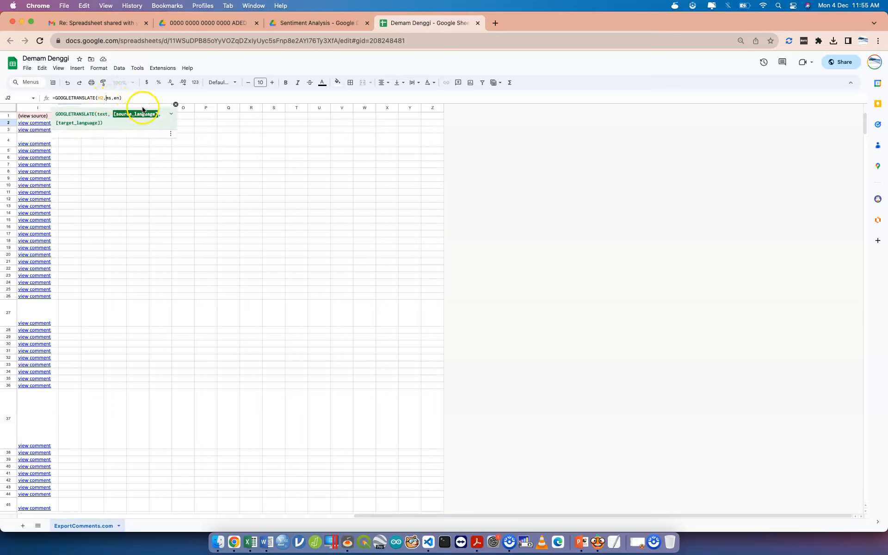
pyautogui.write("'ms")
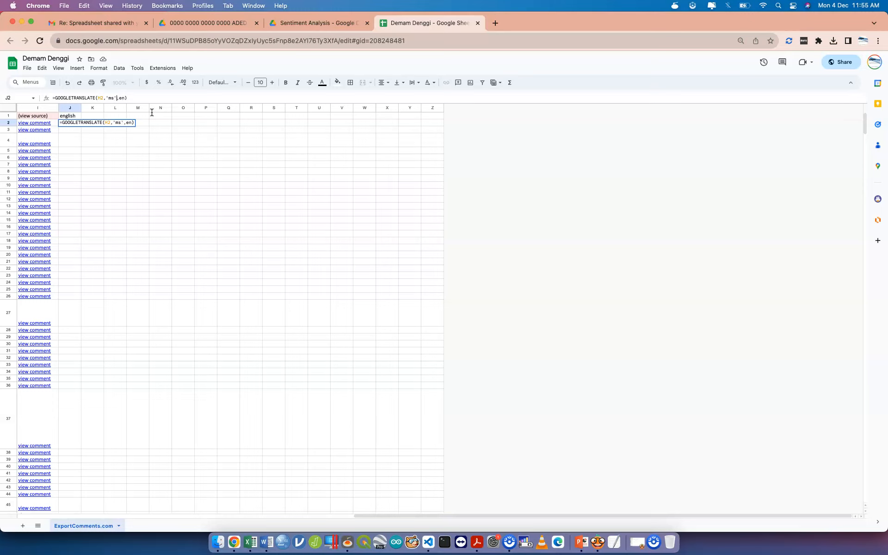
pyautogui.press('Right')
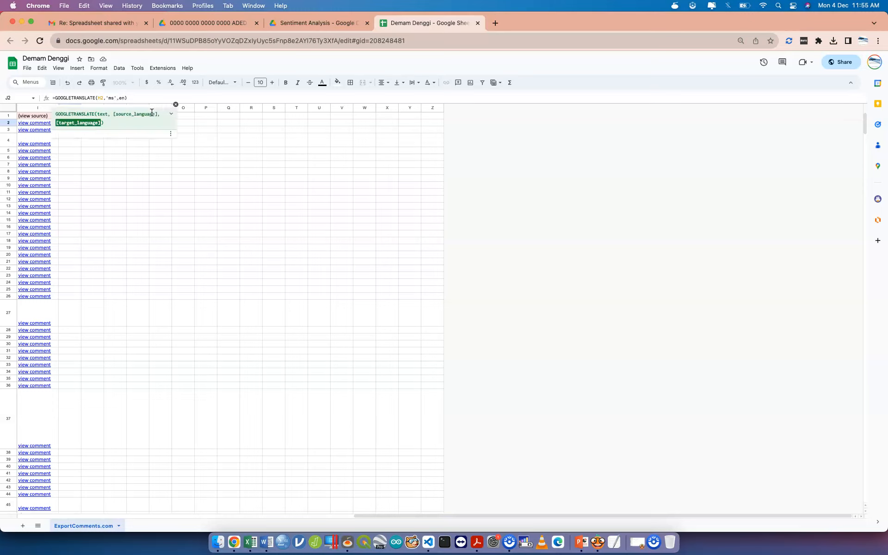
pyautogui.write("'en")
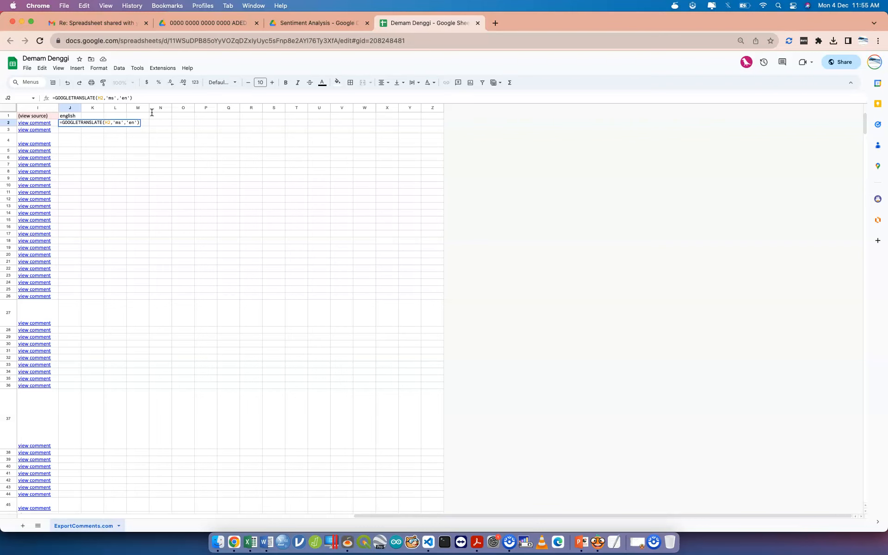
pyautogui.write("'")
pyautogui.press('Return')
pyautogui.press('Up')
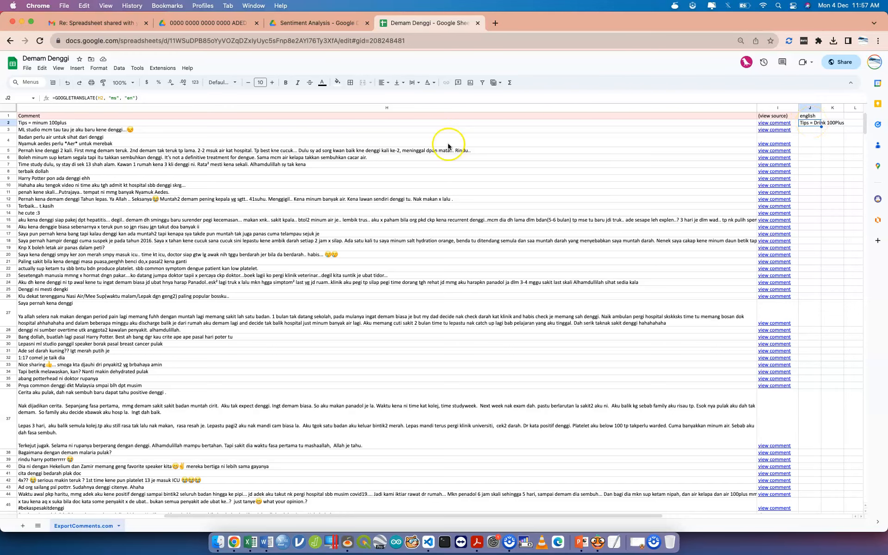
# - Compare the comment in H2 with its English translation in J2 at 200% zoom and return to 100%
pyautogui.click(132, 82)
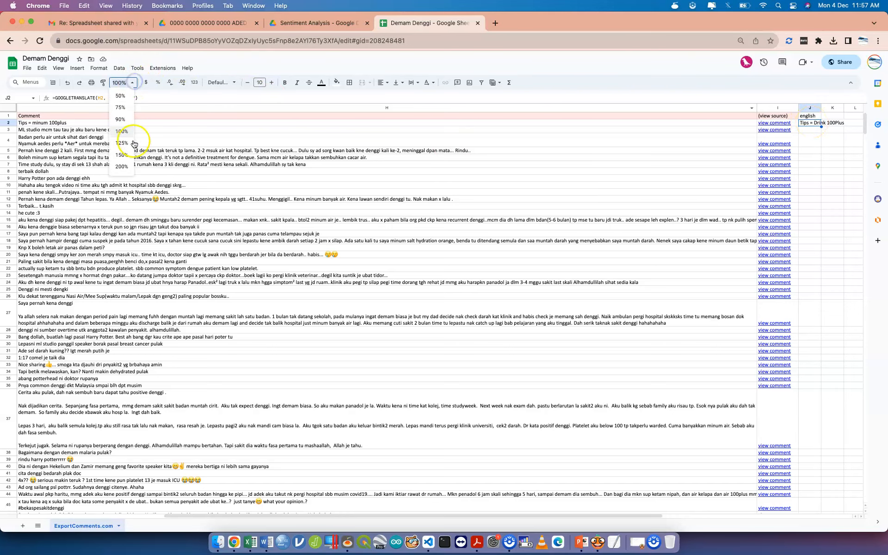
pyautogui.click(122, 166)
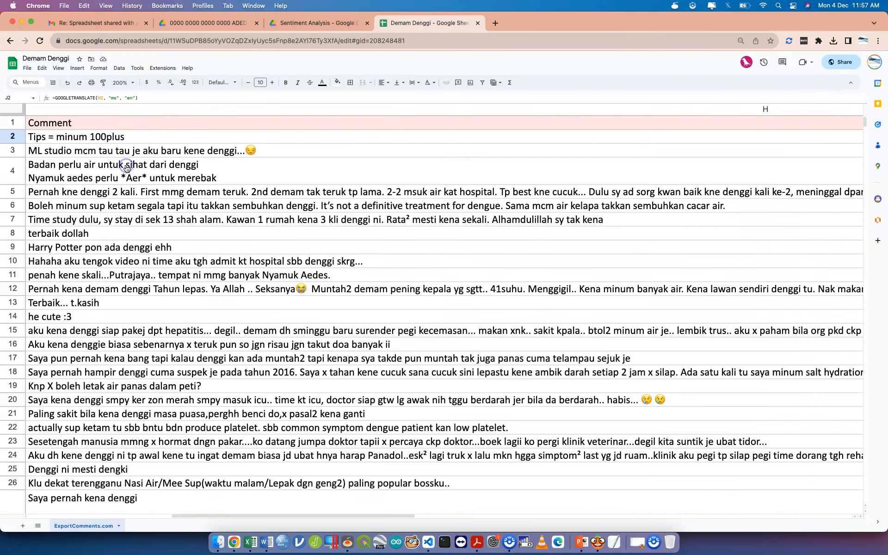
pyautogui.click(154, 138)
pyautogui.hscroll(10, 509, 210)
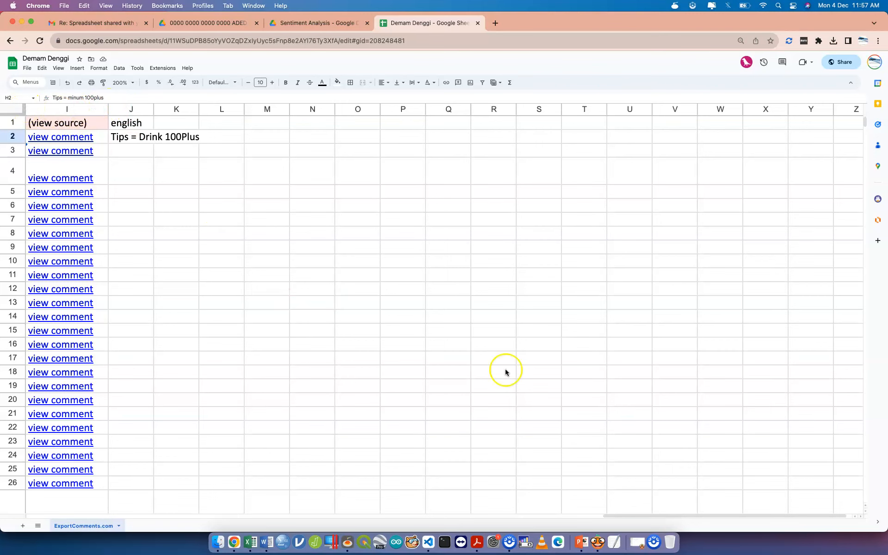
pyautogui.moveTo(616, 513); pyautogui.dragTo(601, 514)
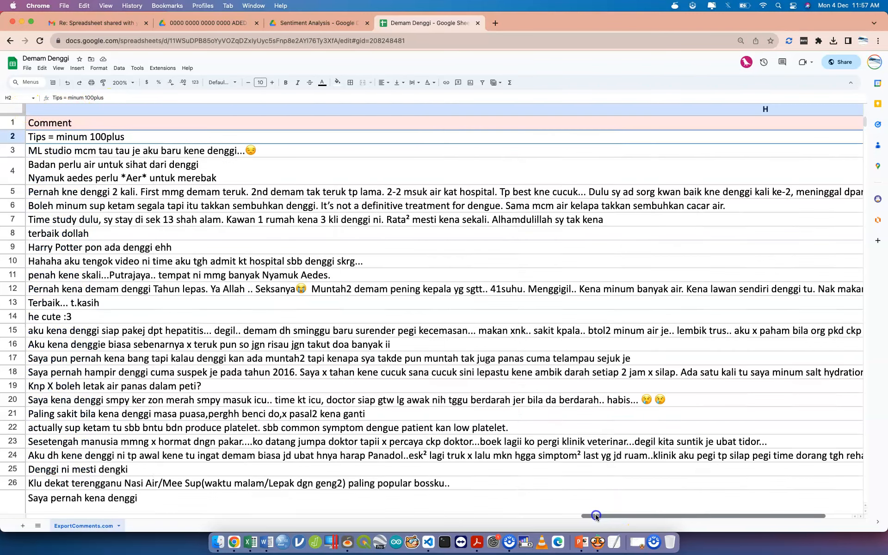
pyautogui.click(124, 83)
pyautogui.click(122, 131)
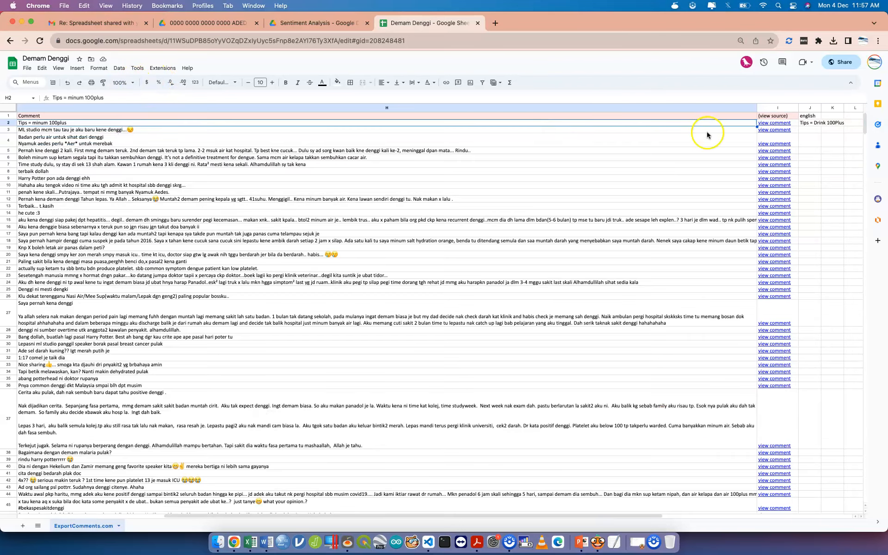
# - Narrow the Comment column H so the english column fits beside it, and set the sheet zoom to 200%
pyautogui.moveTo(756, 106); pyautogui.dragTo(111, 118)
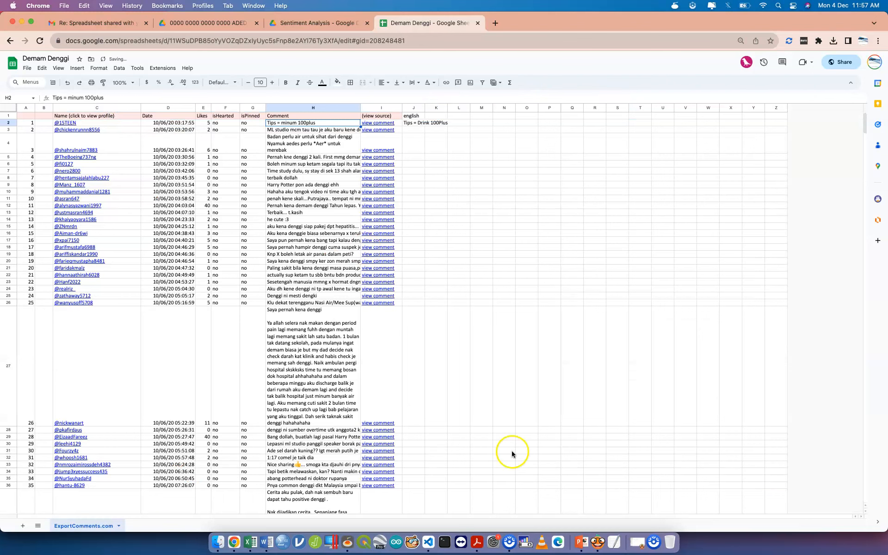
pyautogui.click(123, 84)
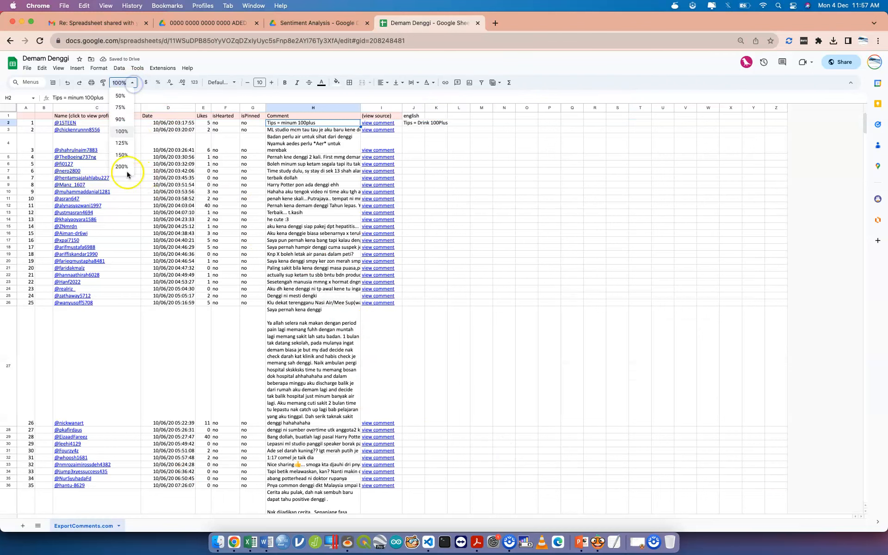
pyautogui.click(124, 170)
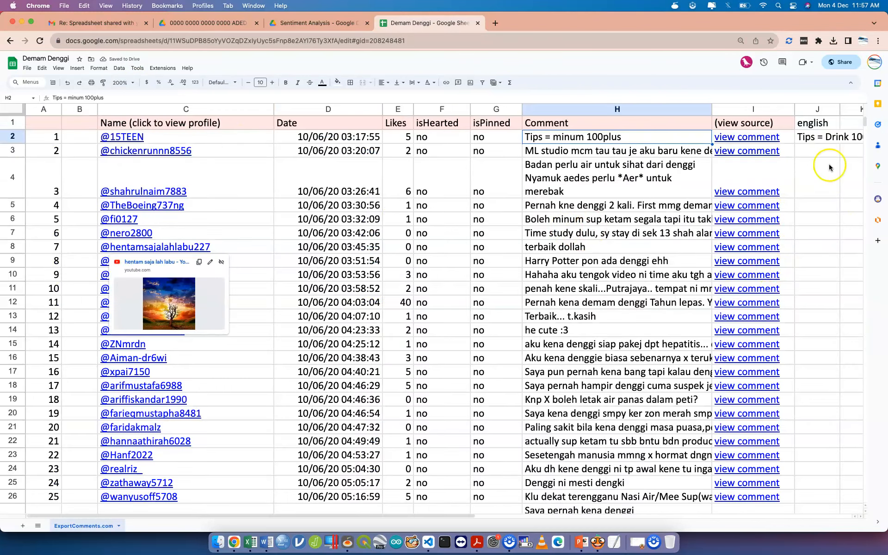
# - Clear cell J2 and enter the formula =GOOGLETRANSLATE(H2,"ms","en") in it to translate the first comment
pyautogui.click(824, 144)
pyautogui.press('Delete')
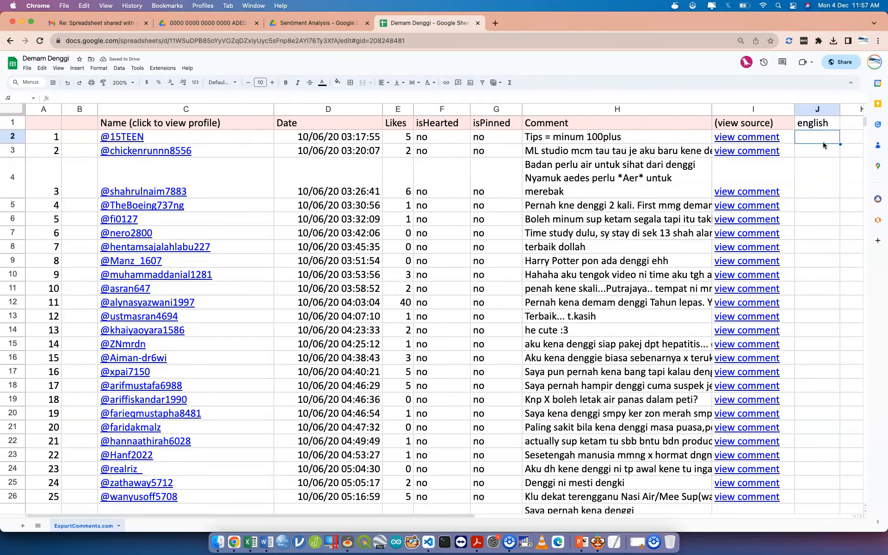
pyautogui.write('=')
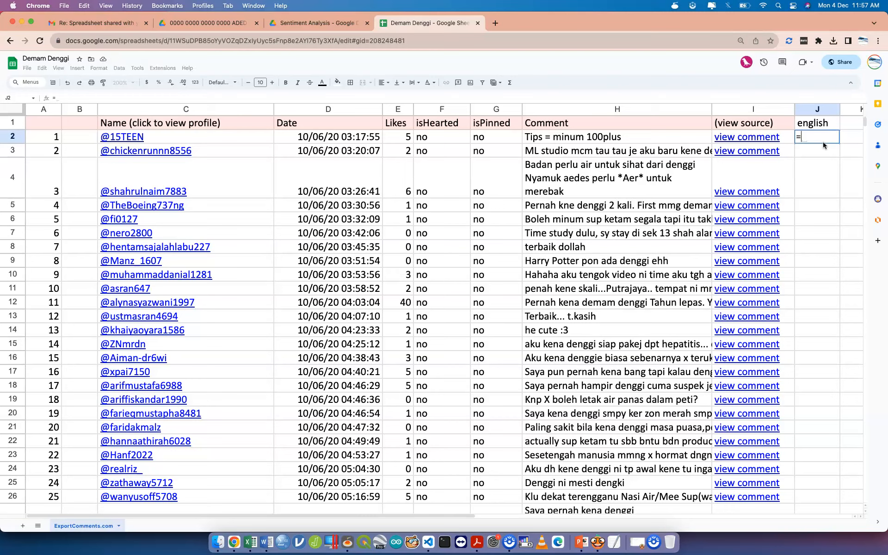
pyautogui.write('goo')
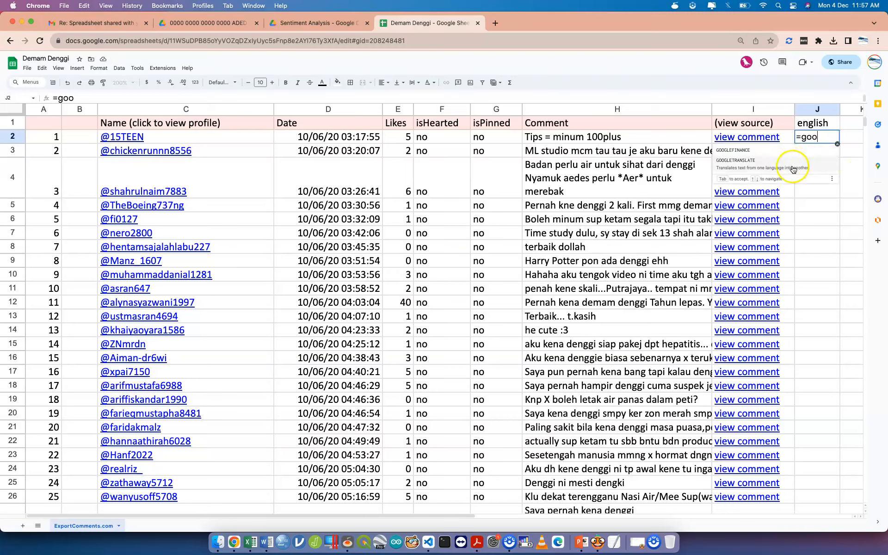
pyautogui.click(793, 169)
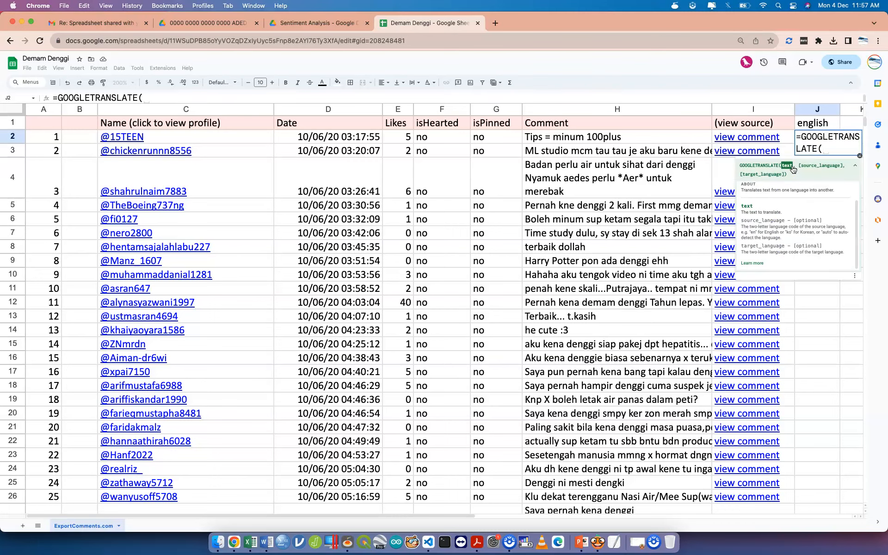
pyautogui.click(697, 142)
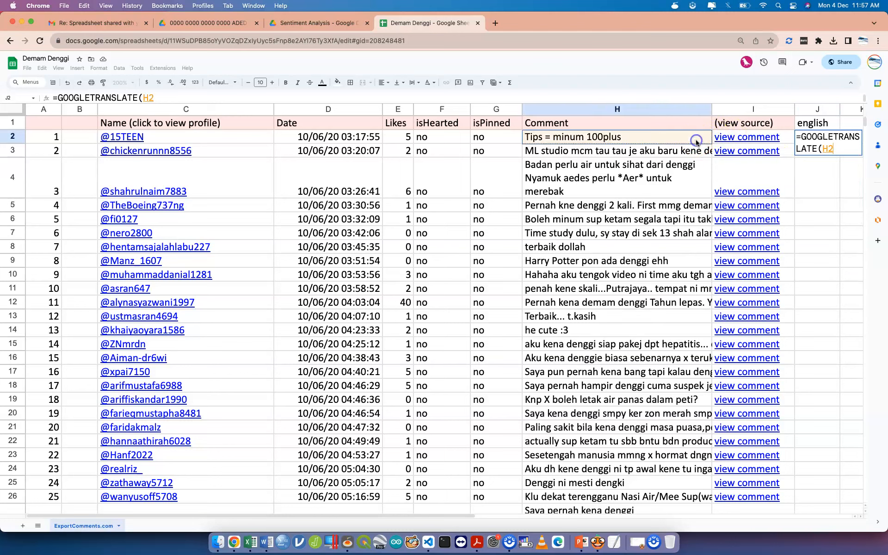
pyautogui.write(',')
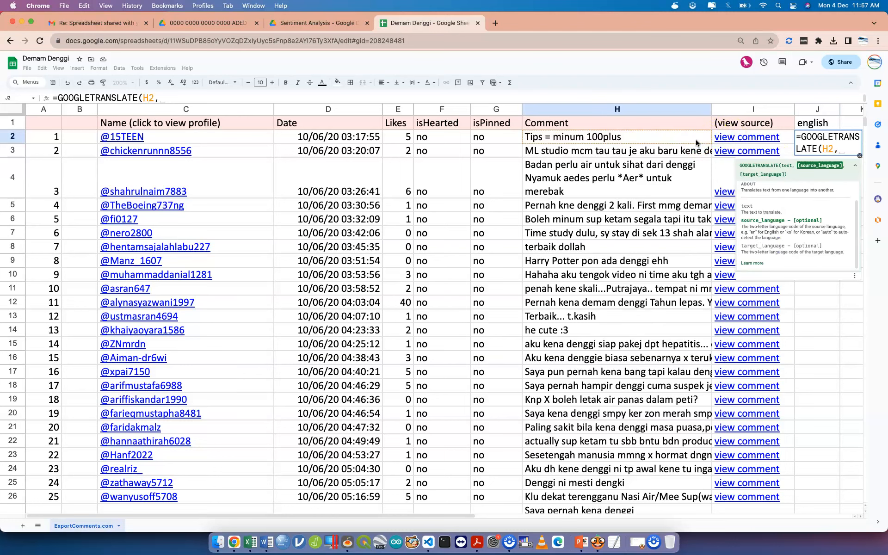
pyautogui.write('""')
pyautogui.press('Left')
pyautogui.press('Left')
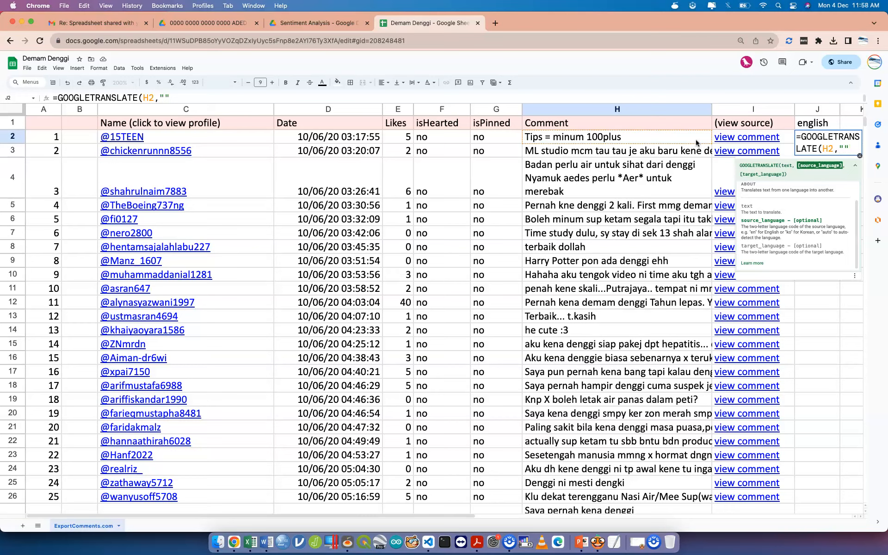
pyautogui.write('ms')
pyautogui.write(',')
pyautogui.write('""')
pyautogui.write('en')
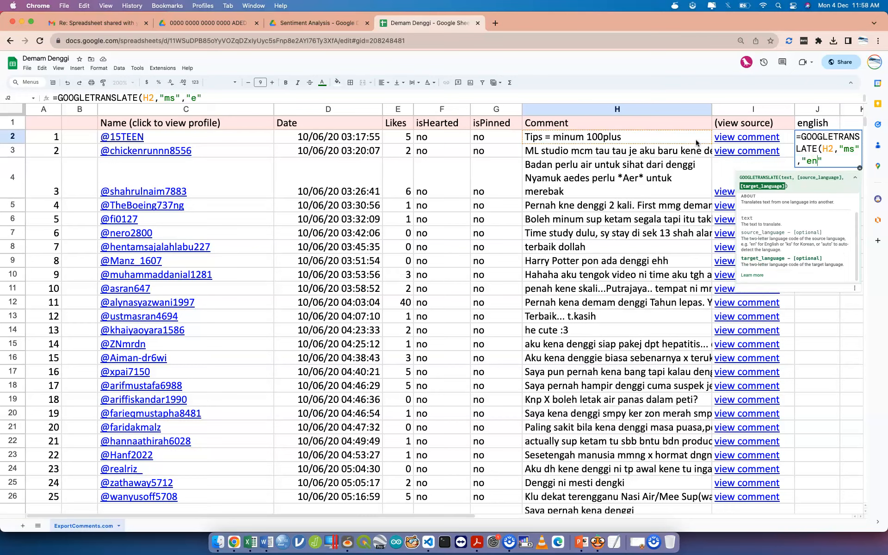
pyautogui.write(')')
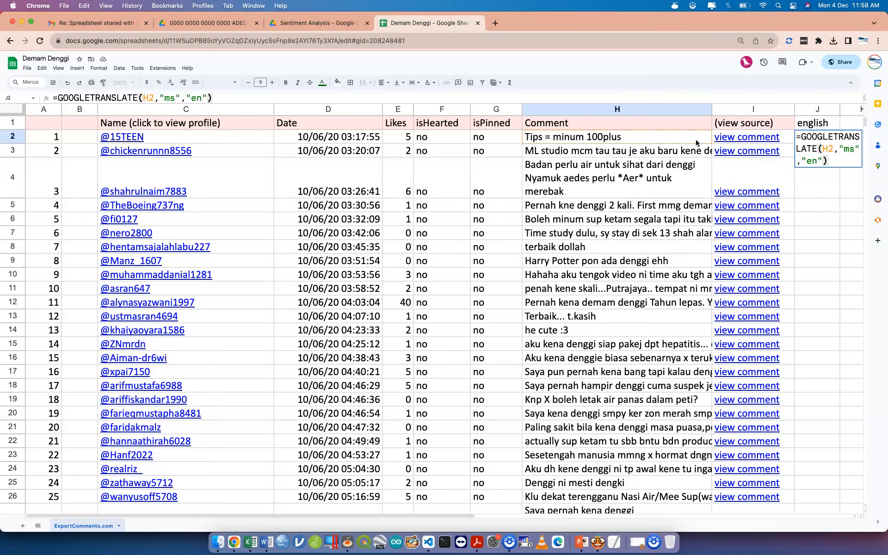
pyautogui.press('Return')
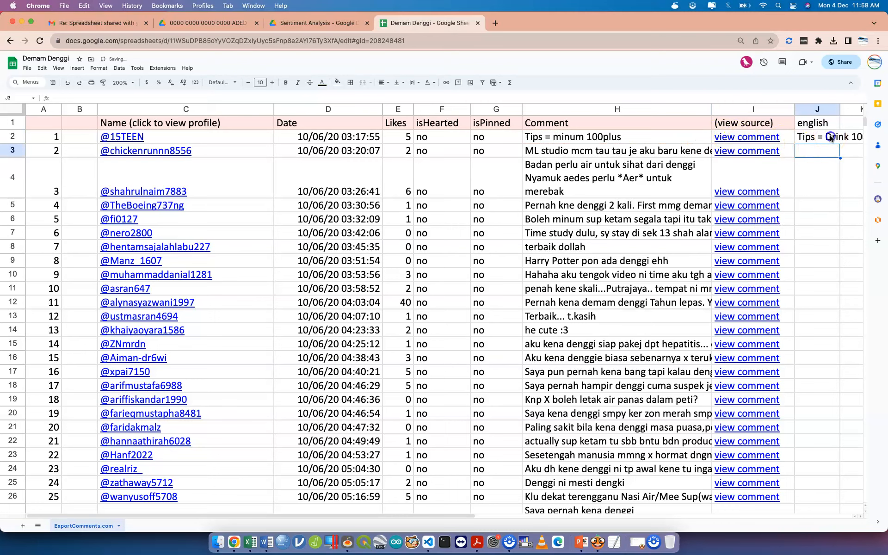
# - Fill the translation formula from J2 down the english column for all the remaining comments
pyautogui.click(831, 137)
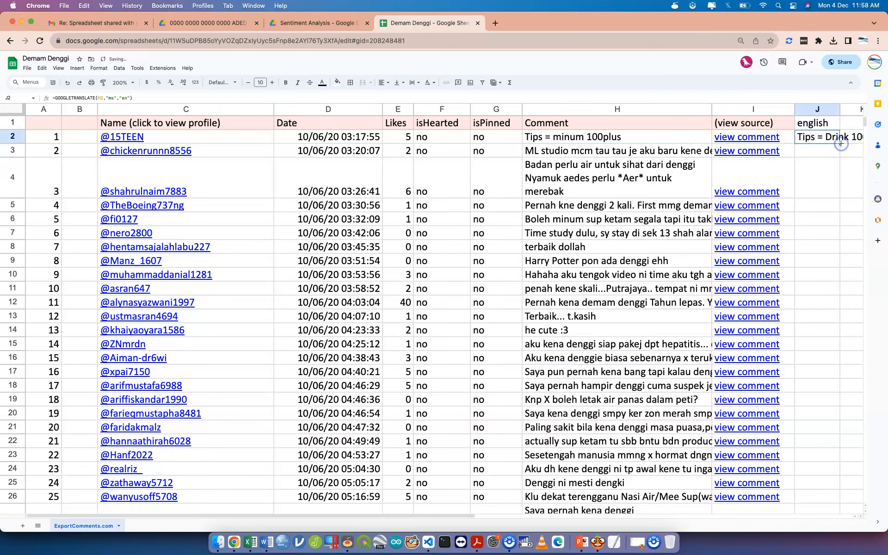
pyautogui.doubleClick(841, 144)
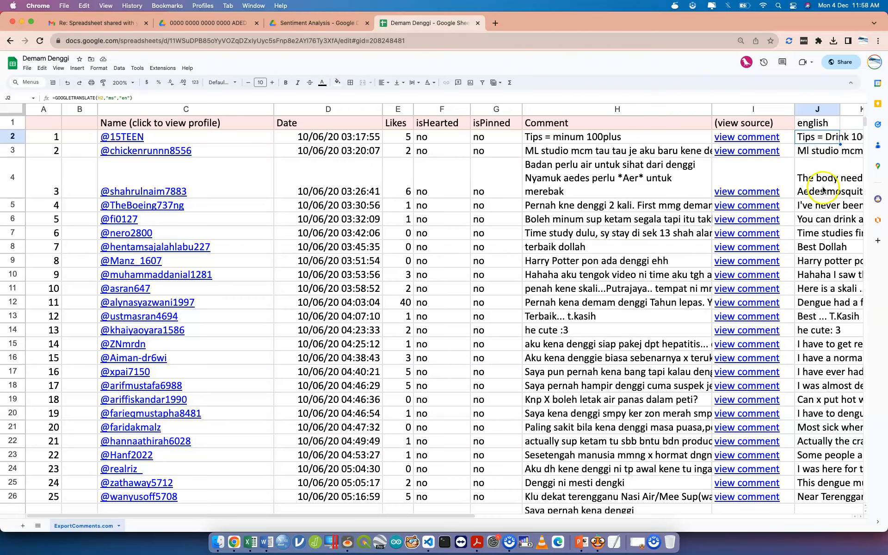
# - Review the English translations against the Malay comments further down the sheet, including the long comment in row 27
pyautogui.hscroll(8, 821, 199)
pyautogui.hscroll(4, 814, 202)
pyautogui.hscroll(-10, 815, 202)
pyautogui.scroll(-3, 815, 202)
pyautogui.scroll(-3, 815, 202)
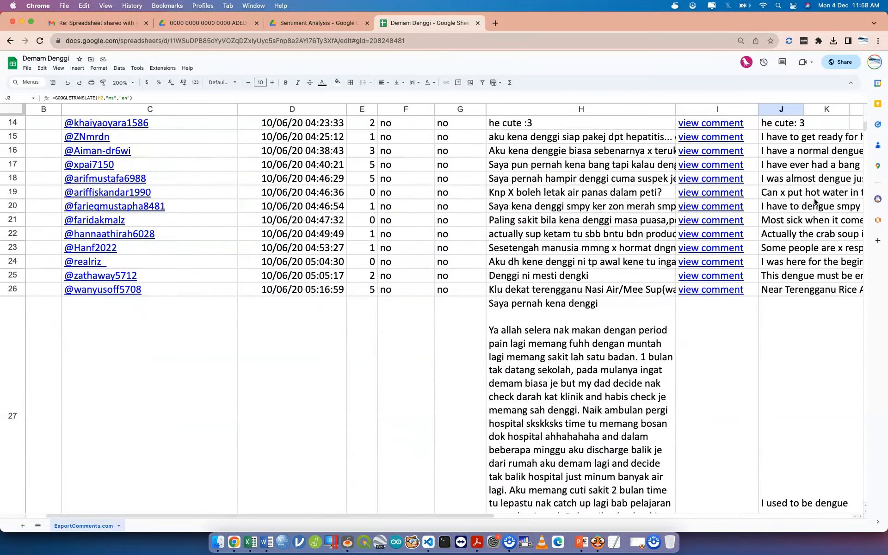
pyautogui.scroll(-4, 814, 202)
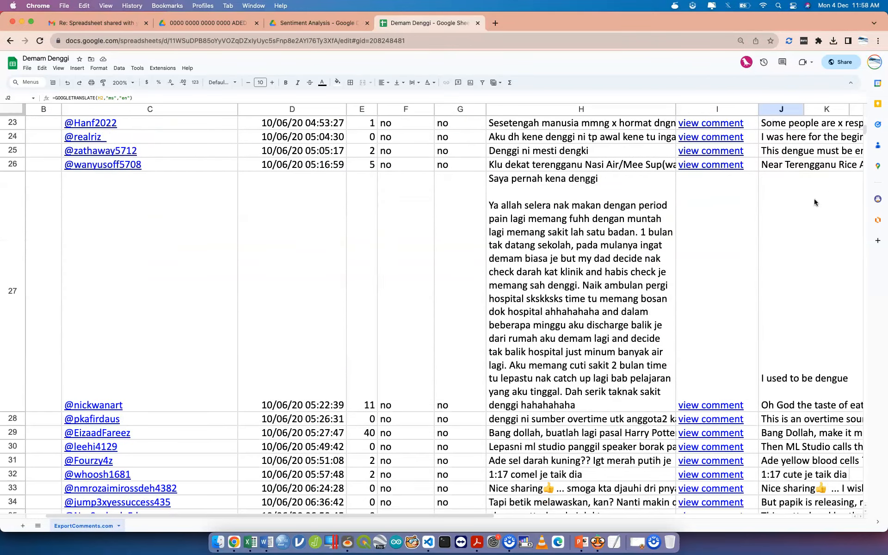
pyautogui.hscroll(1, 815, 202)
pyautogui.hscroll(3, 813, 202)
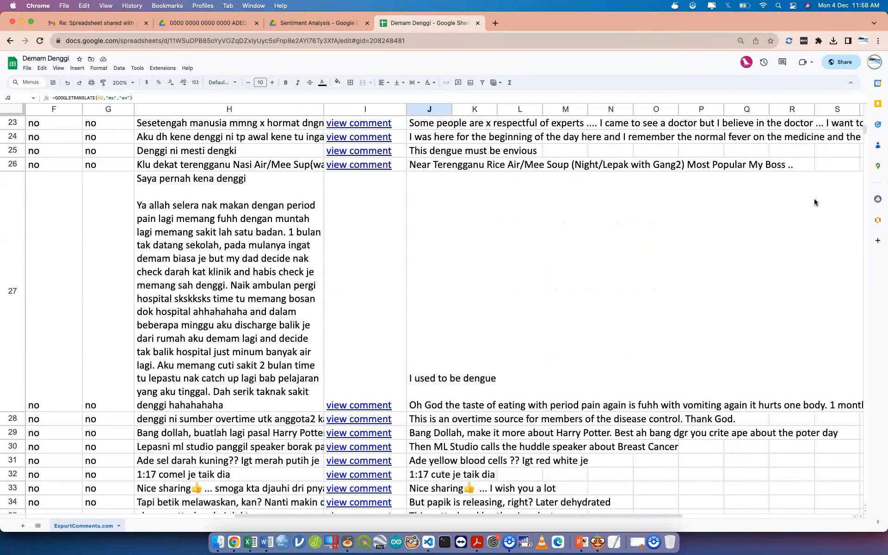
pyautogui.click(537, 327)
pyautogui.click(450, 336)
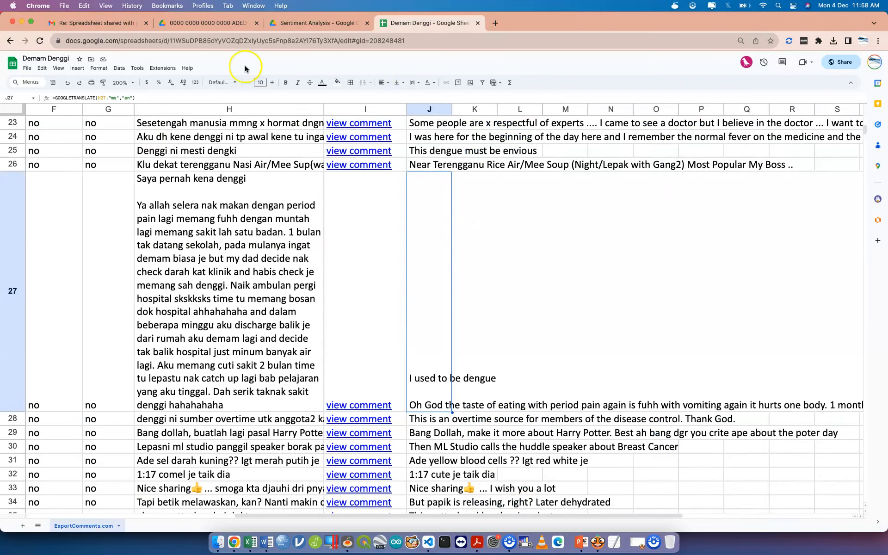
# - Copy the sharing link of the Demam Denggi spreadsheet from its sharing settings
pyautogui.click(26, 68)
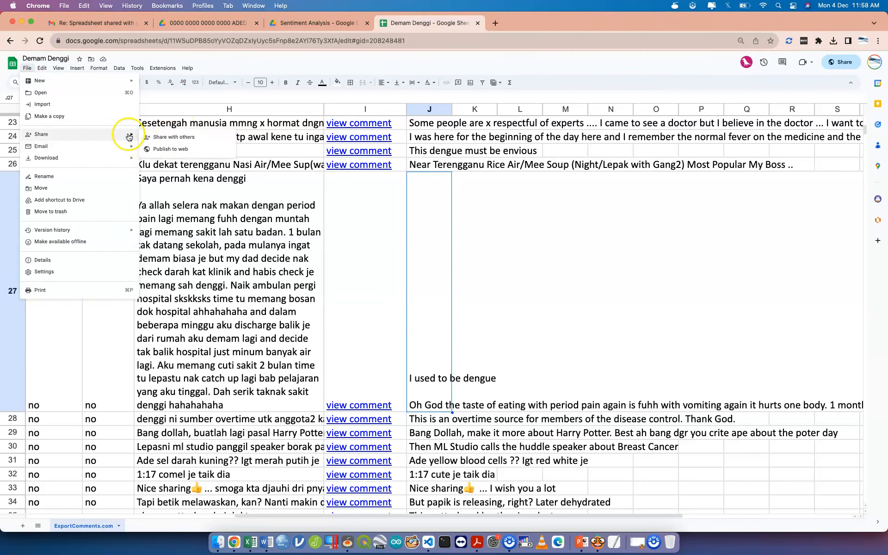
pyautogui.click(183, 137)
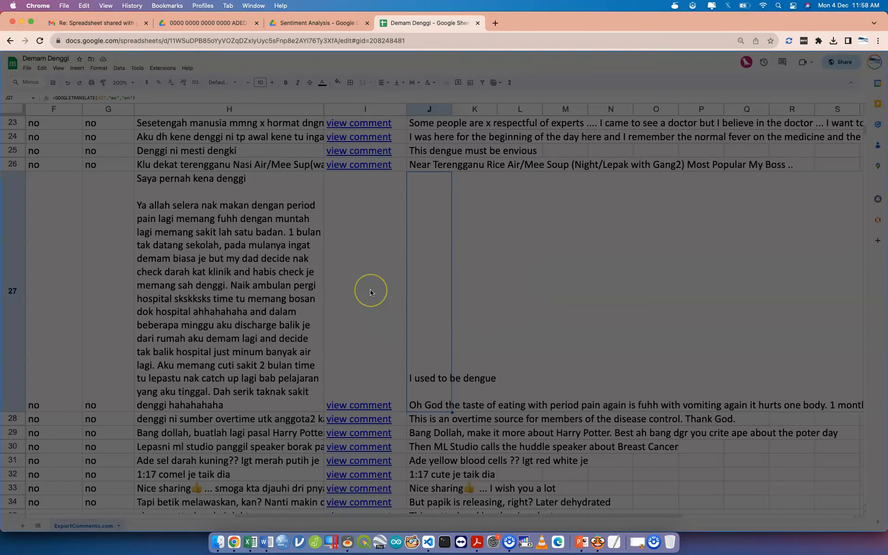
pyautogui.click(374, 363)
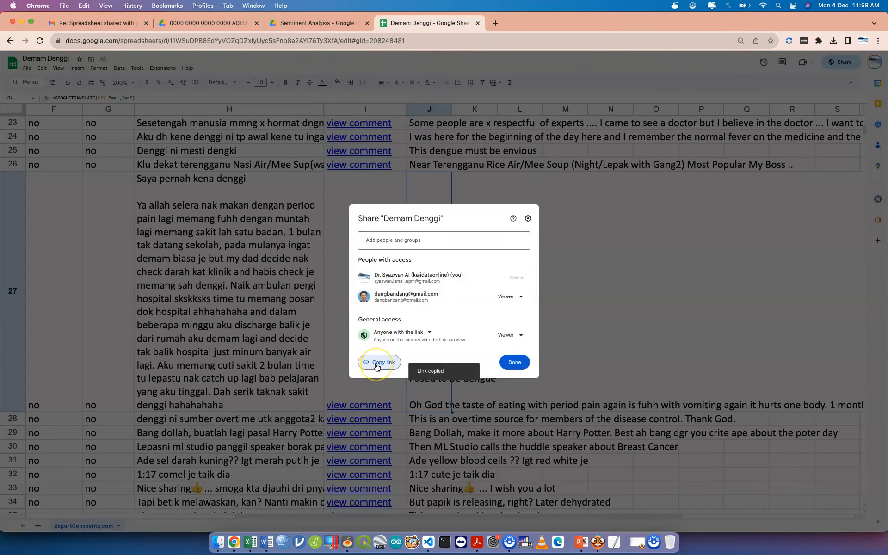
pyautogui.hotkey('ctrl', 'Up')
pyautogui.click(338, 153)
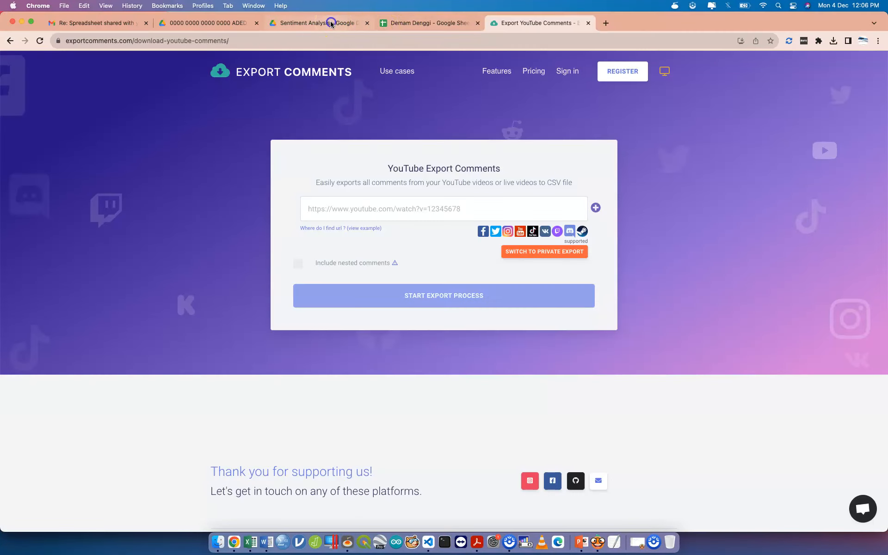
# - Refresh the Sentiment Analysis folder in Google Drive to check its files, and return to the Demam Denggi spreadsheet
pyautogui.click(330, 22)
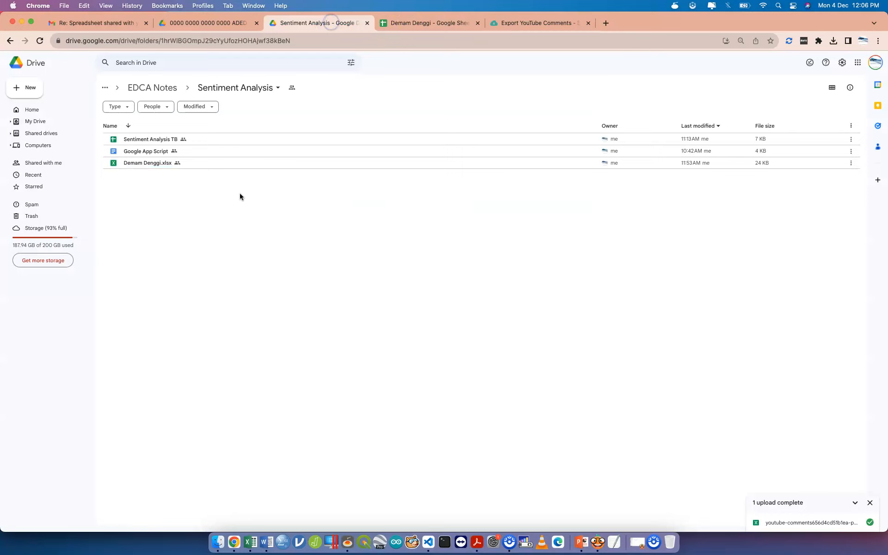
pyautogui.click(191, 163)
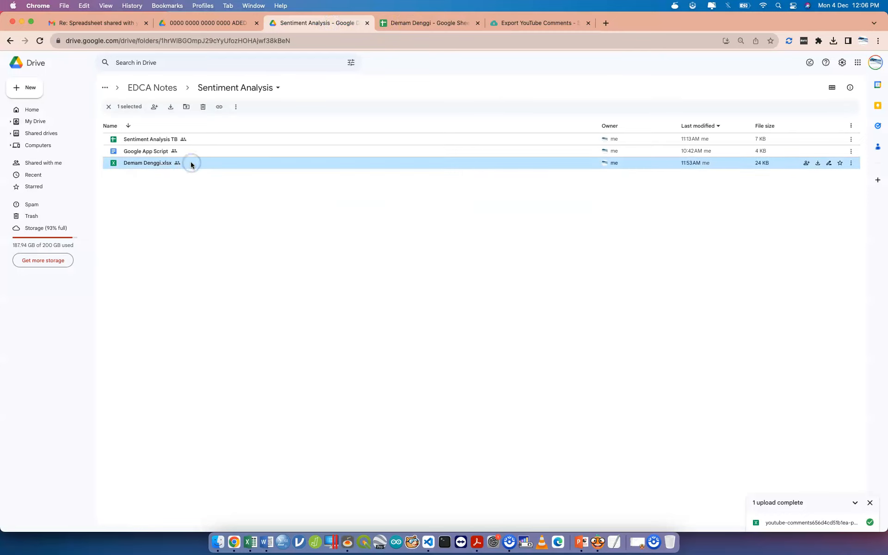
pyautogui.click(40, 39)
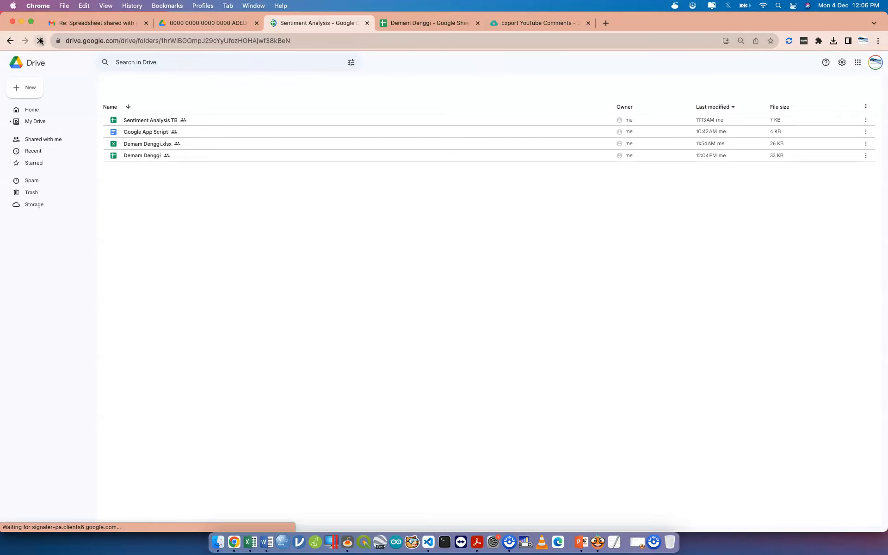
pyautogui.click(532, 23)
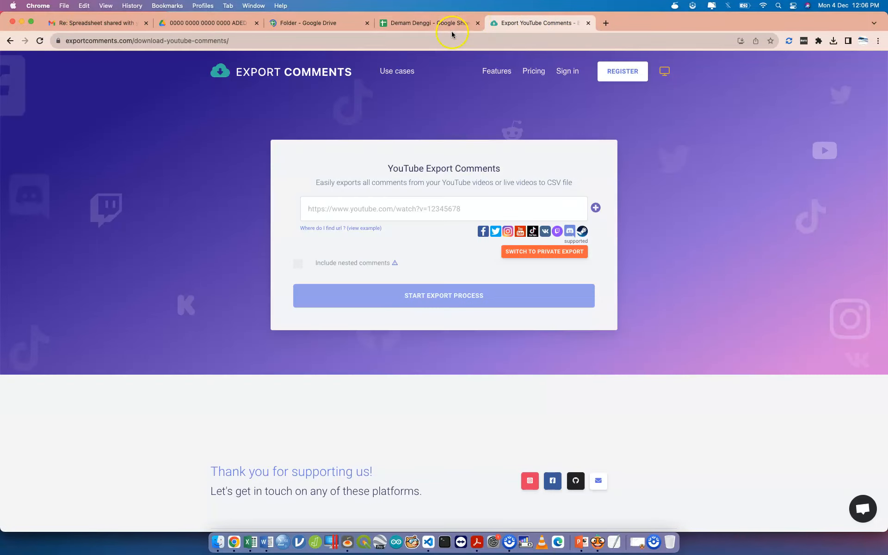
pyautogui.click(441, 22)
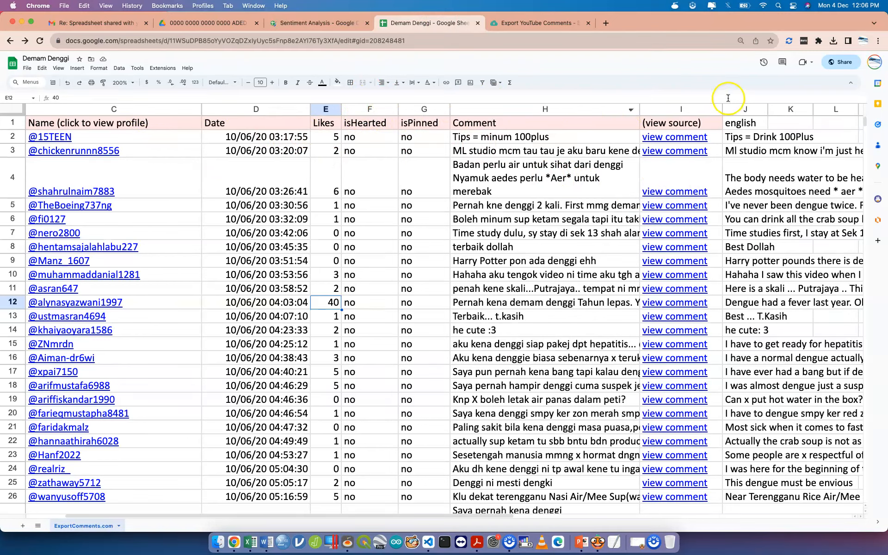
# - Inspect the english column J, the translation formula in J2 and the original comment in H2
pyautogui.click(738, 110)
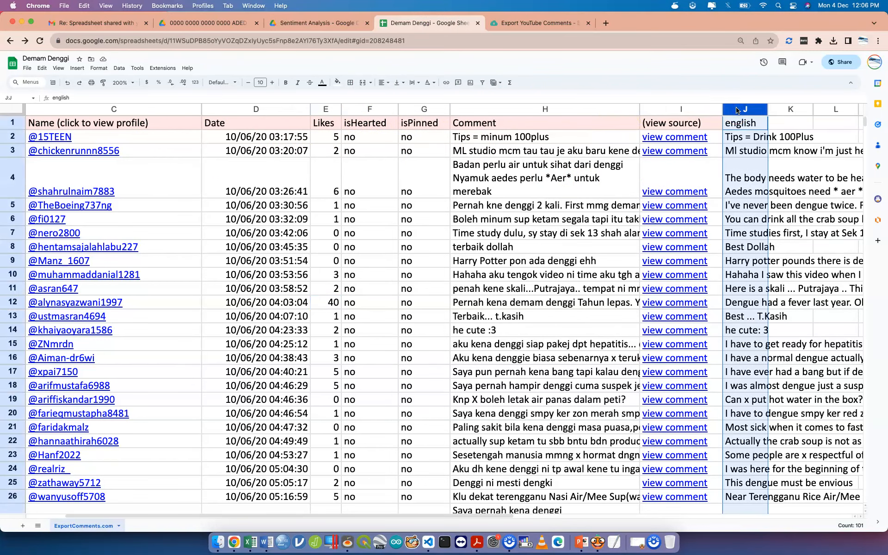
pyautogui.click(753, 137)
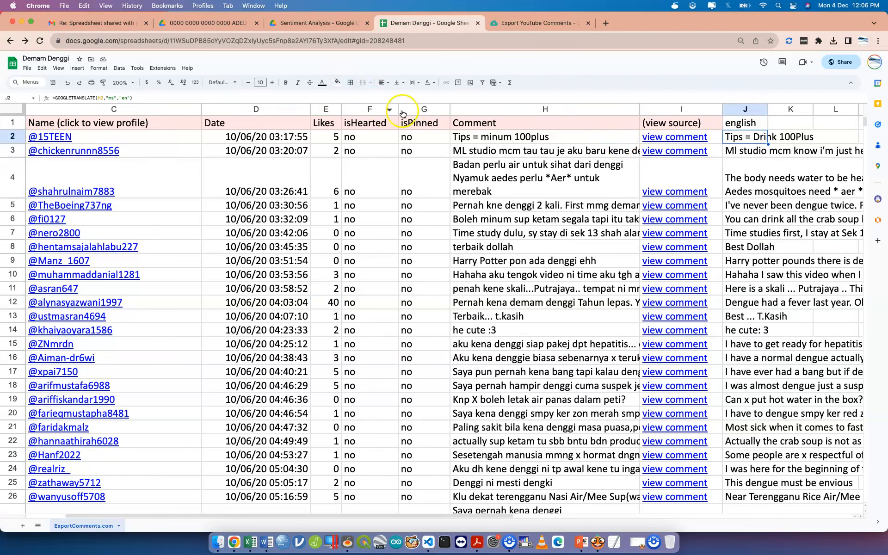
pyautogui.click(529, 137)
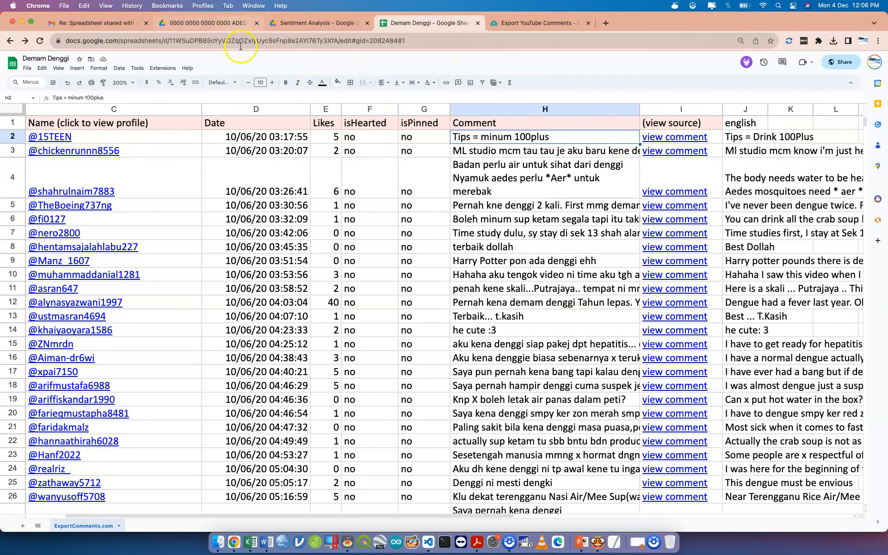
# - Copy the Demam Denggi spreadsheet's sharing link and switch to the empty Orange workflow
pyautogui.click(840, 61)
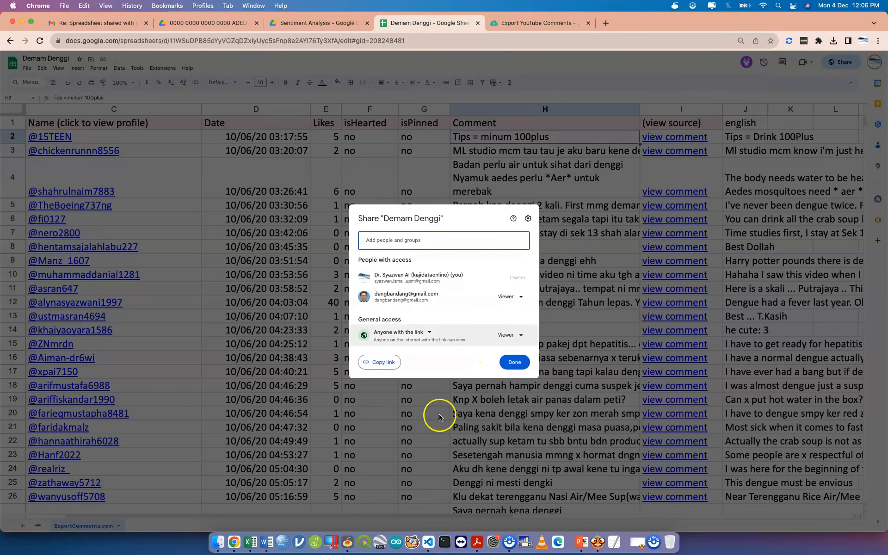
pyautogui.click(380, 362)
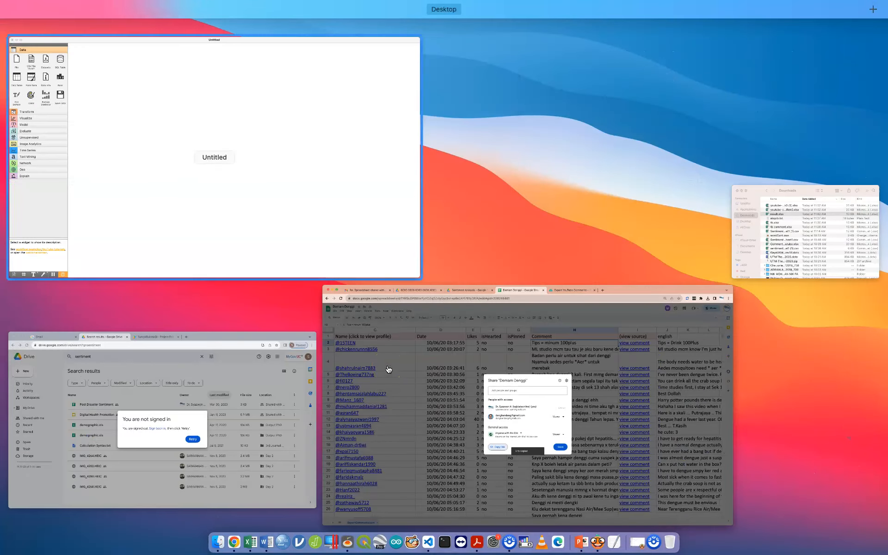
pyautogui.click(315, 265)
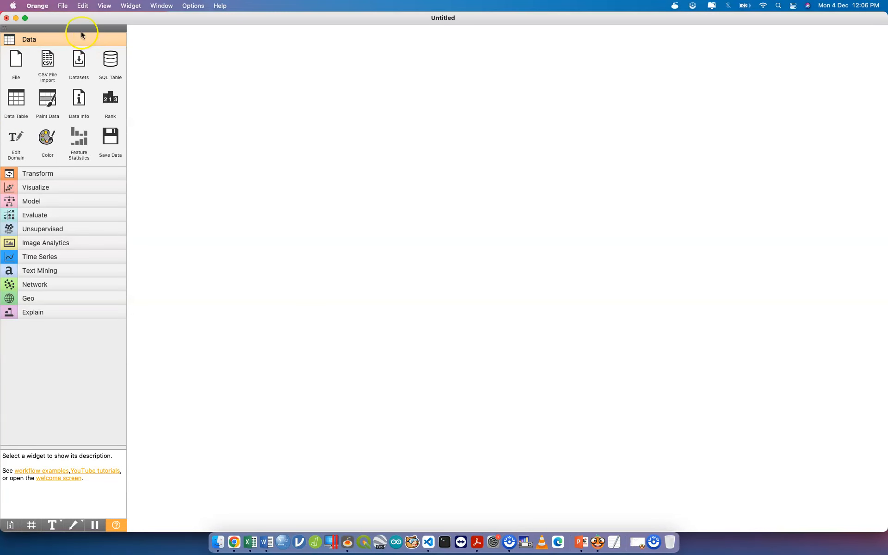
# - Add a File widget to the canvas and load the spreadsheet into it from the copied sharing URL
pyautogui.moveTo(15, 62); pyautogui.dragTo(191, 73)
pyautogui.doubleClick(191, 73)
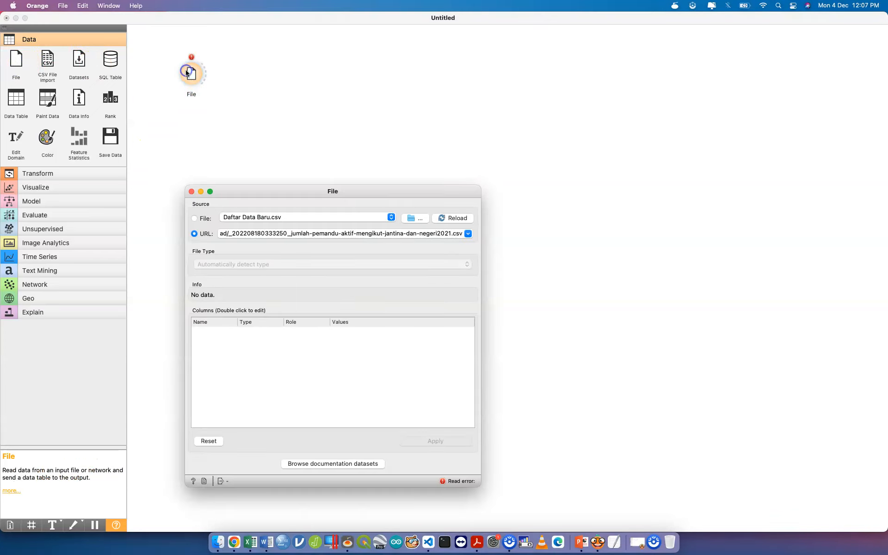
pyautogui.click(305, 233)
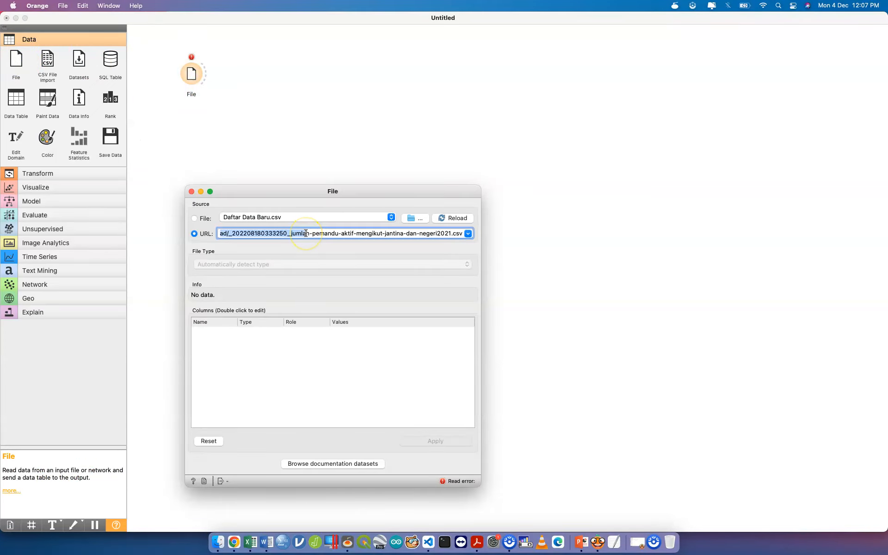
pyautogui.press('super+a')
pyautogui.press('super+v')
pyautogui.click(459, 220)
pyautogui.click(459, 220)
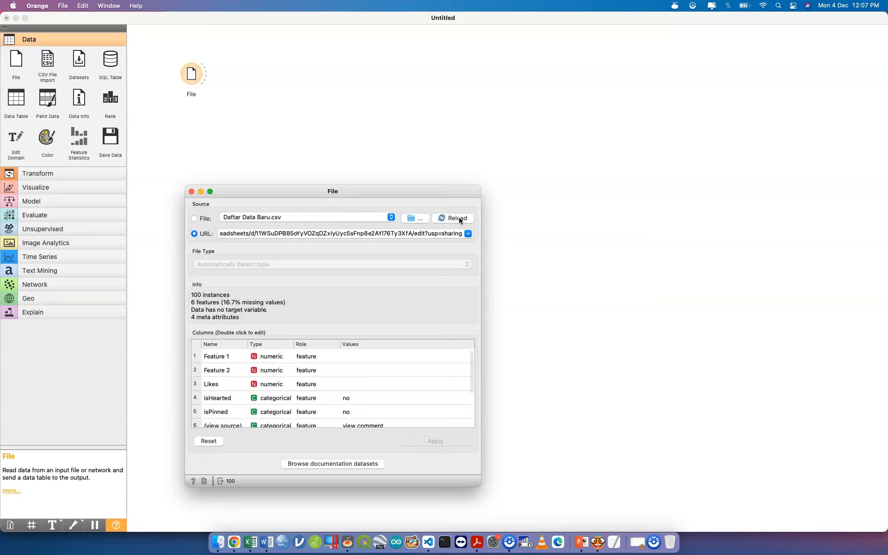
# - Review the names, types and roles of the imported columns in the File widget, and close it
pyautogui.scroll(-4, 242, 366)
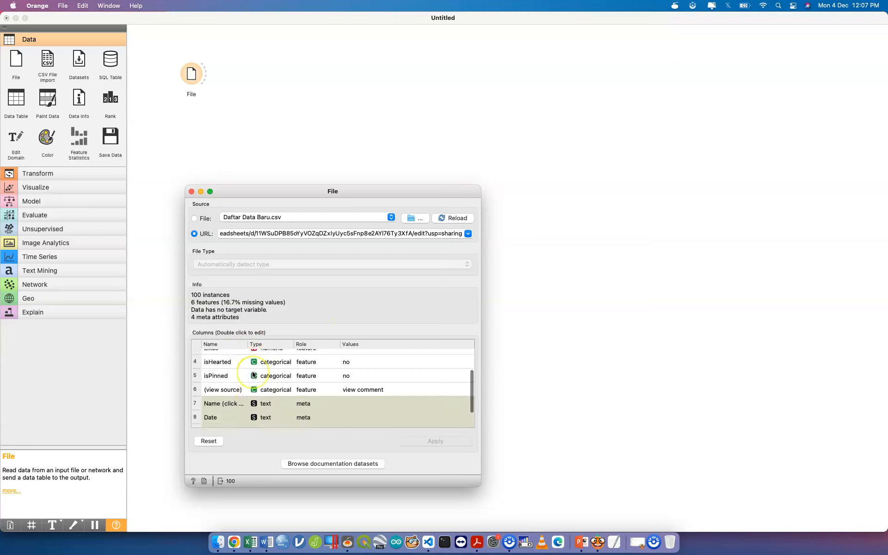
pyautogui.scroll(4, 253, 374)
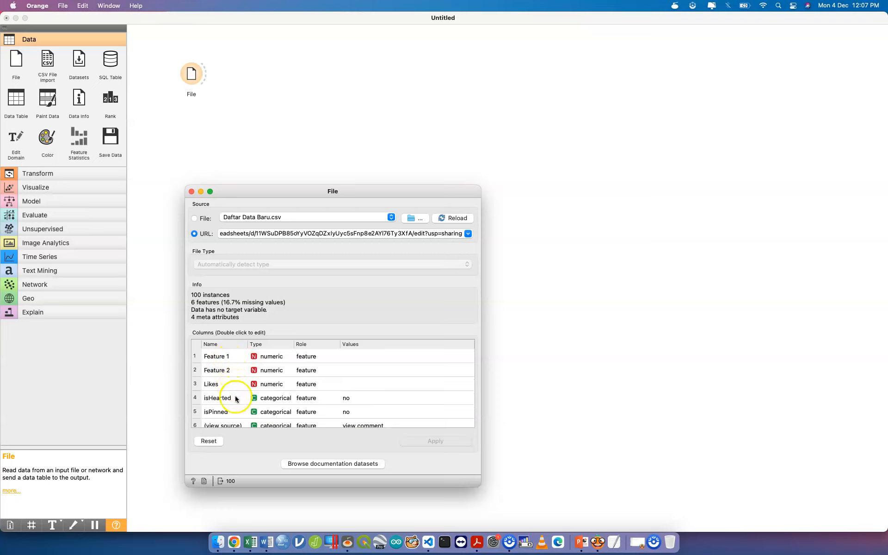
pyautogui.scroll(-3, 237, 403)
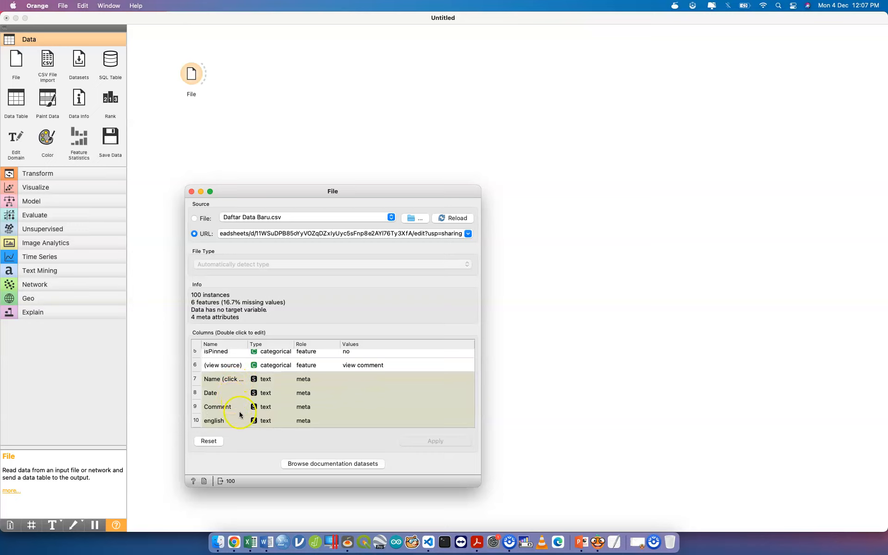
pyautogui.scroll(3, 235, 403)
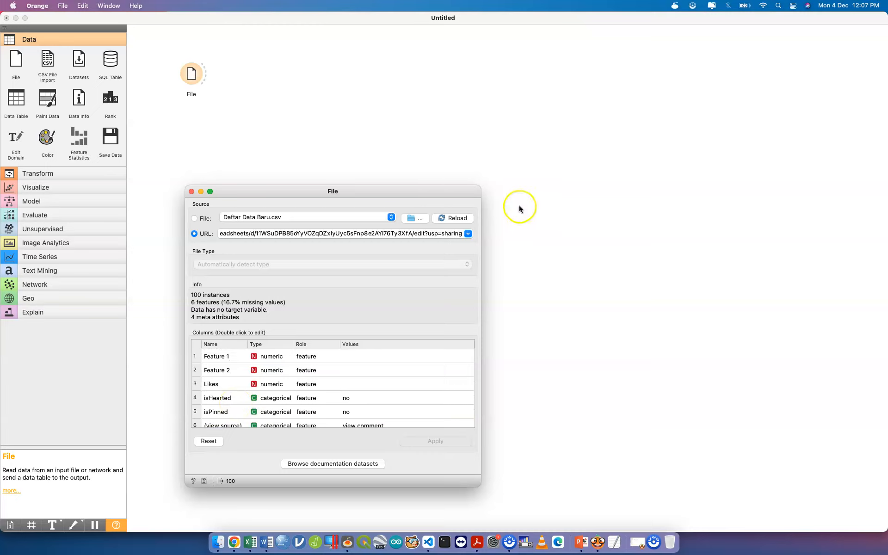
pyautogui.click(192, 192)
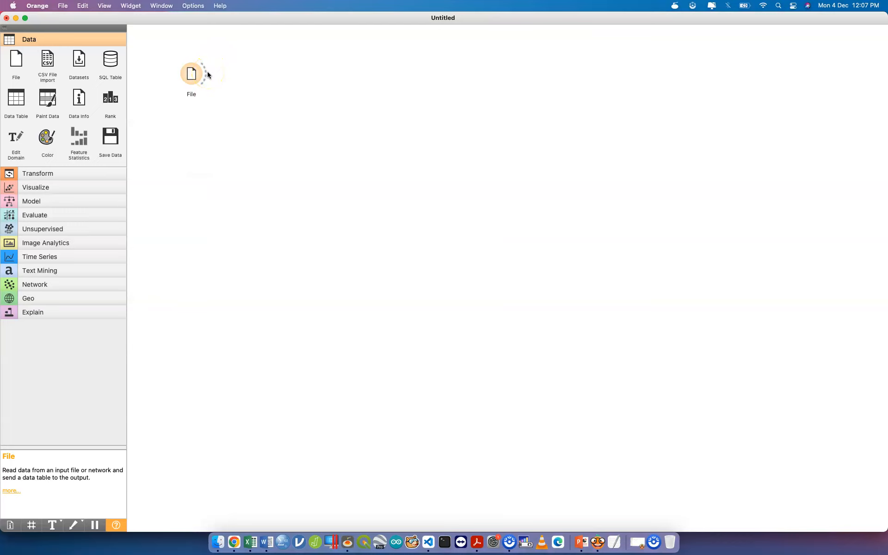
# - Connect a new Data Table widget to the File widget and place it slightly above and to its right
pyautogui.moveTo(205, 73); pyautogui.dragTo(288, 104)
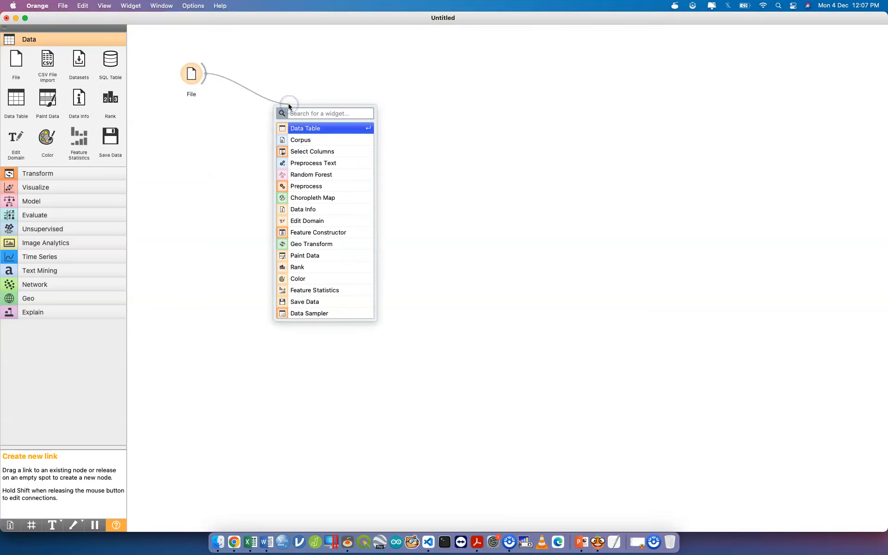
pyautogui.click(296, 128)
pyautogui.moveTo(306, 110); pyautogui.dragTo(296, 58)
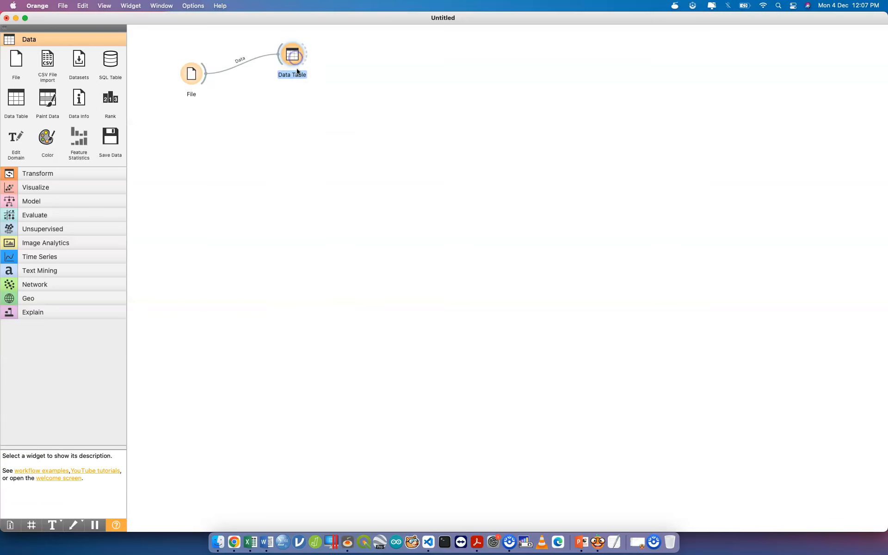
# - Examine the imported comments in the Data Table, sorting by the feature, Likes and isHearted columns and viewing all columns
pyautogui.doubleClick(293, 62)
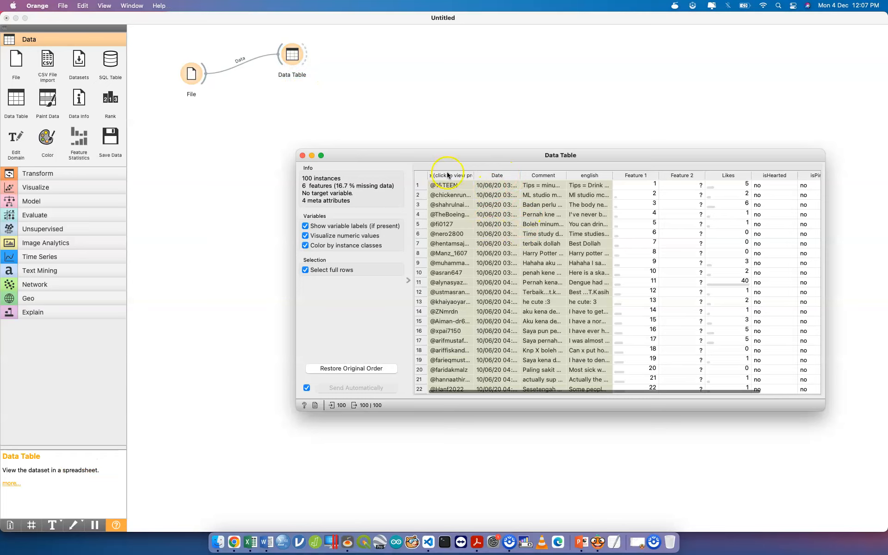
pyautogui.click(640, 175)
pyautogui.click(668, 175)
pyautogui.click(726, 177)
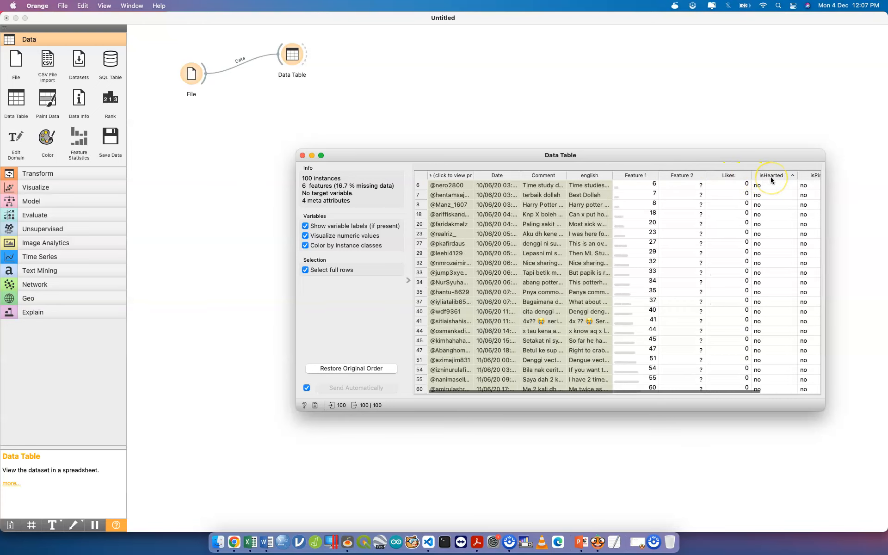
pyautogui.hscroll(2, 761, 187)
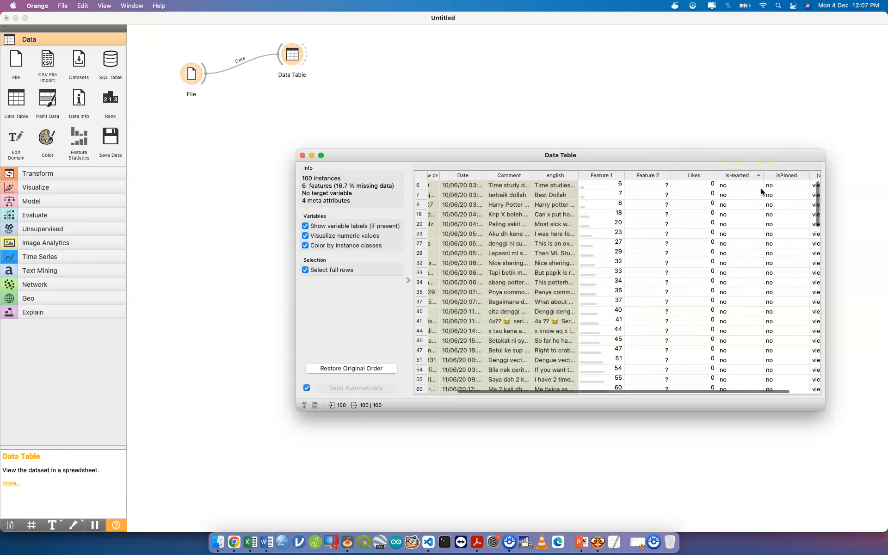
pyautogui.hscroll(3, 761, 191)
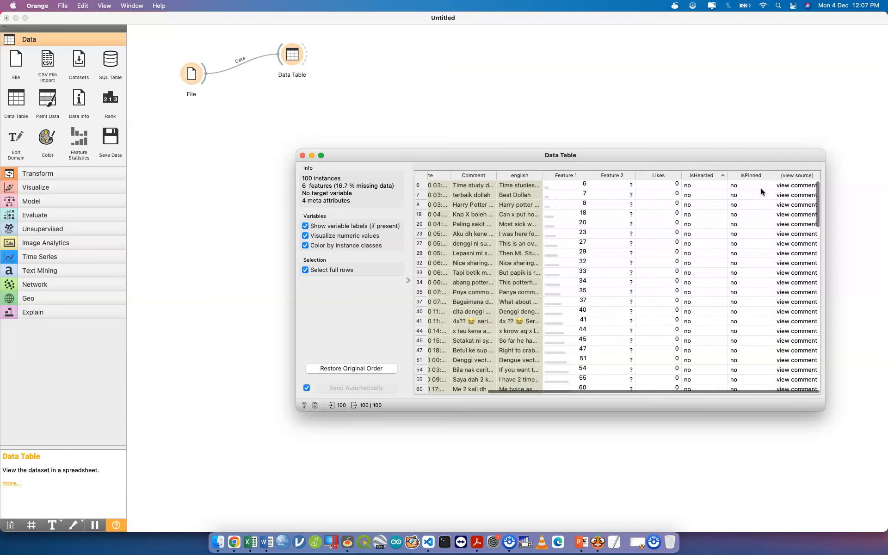
pyautogui.hscroll(-5, 669, 270)
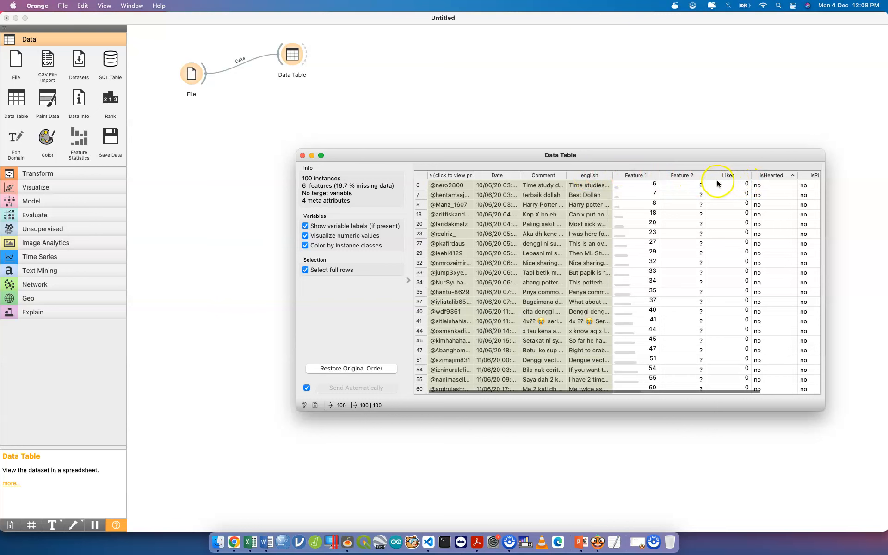
pyautogui.scroll(-10, 628, 176)
pyautogui.hotkey('ctrl', 'Up')
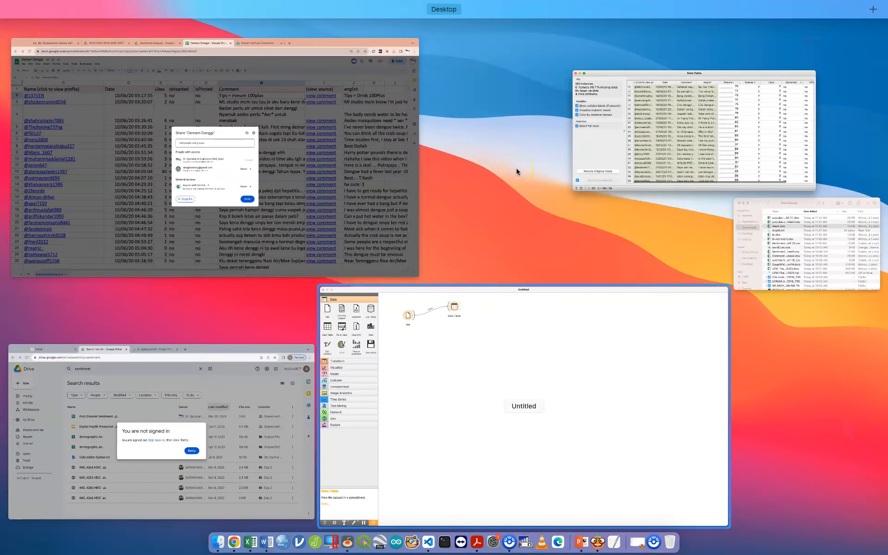
# - Switch to the Demam Denggi sheet in Google Sheets and enter the header id in cell A1
pyautogui.click(362, 221)
pyautogui.click(511, 359)
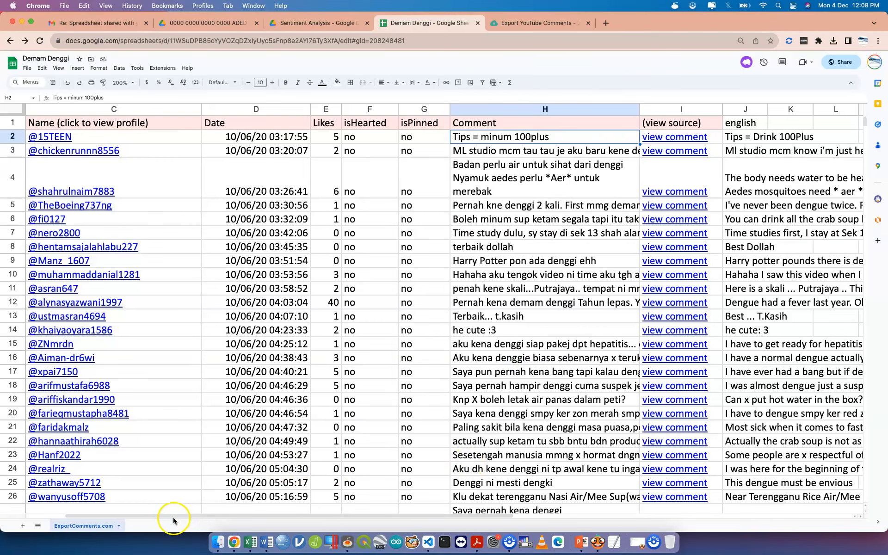
pyautogui.moveTo(171, 517); pyautogui.dragTo(103, 520)
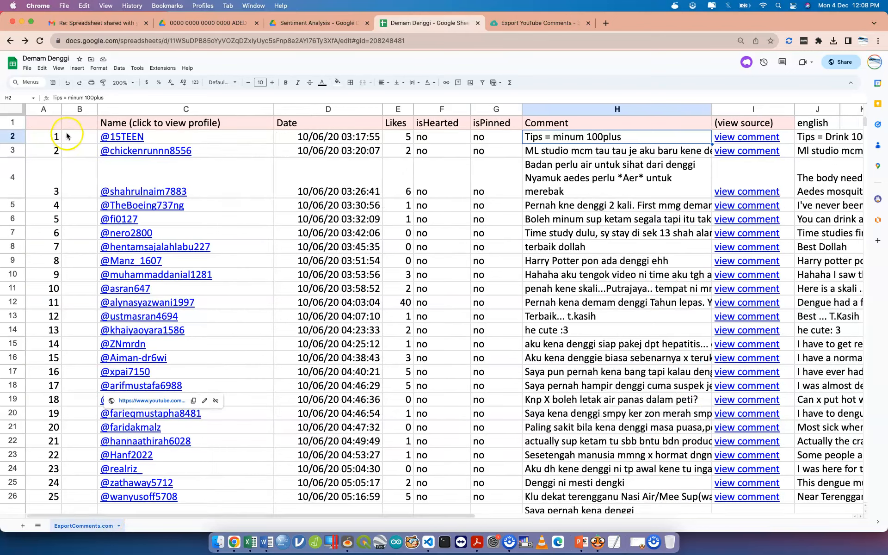
pyautogui.click(47, 124)
pyautogui.doubleClick(48, 126)
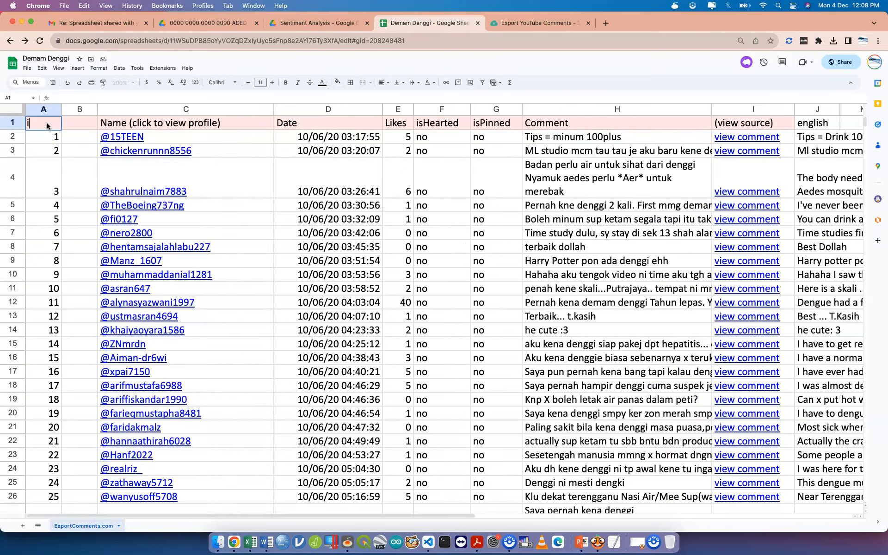
pyautogui.click(184, 186)
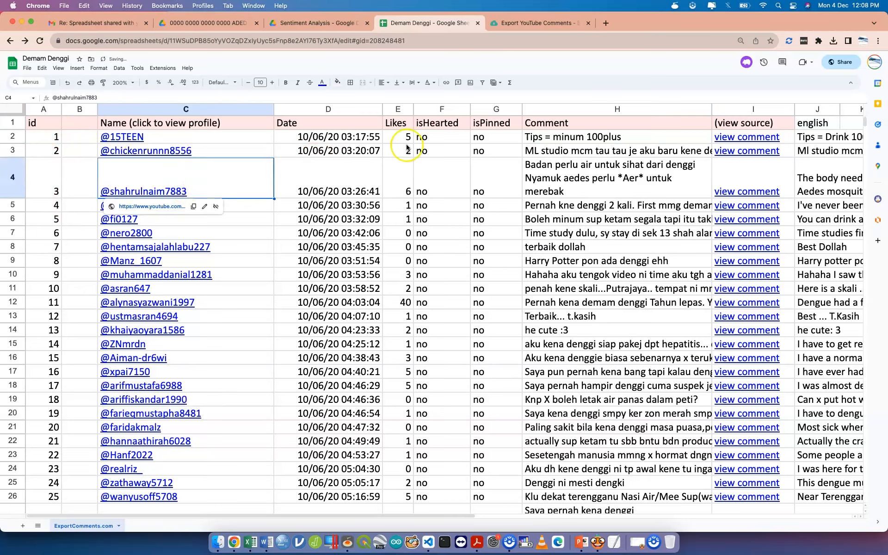
# - Return to Orange, connect a new Select Columns widget to the File widget, placed below the Data Table, and open it
pyautogui.hotkey('ctrl', 'Up')
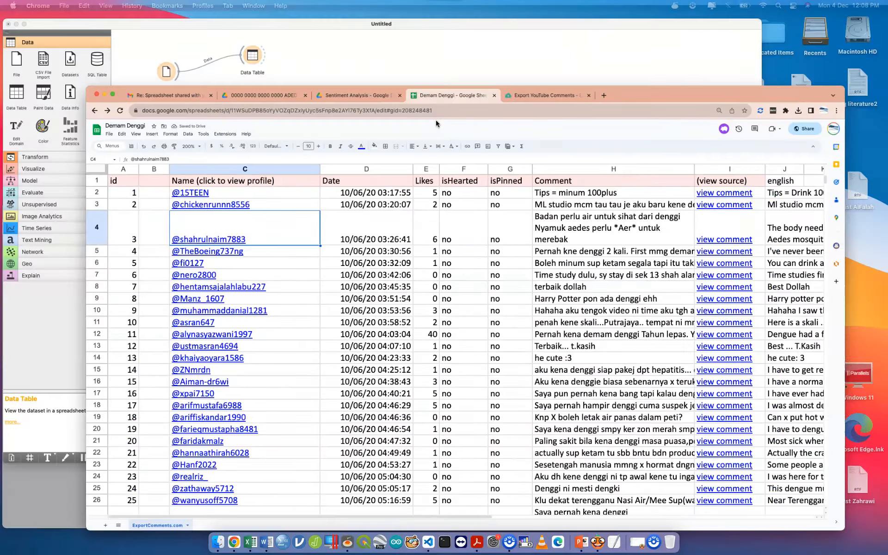
pyautogui.click(437, 122)
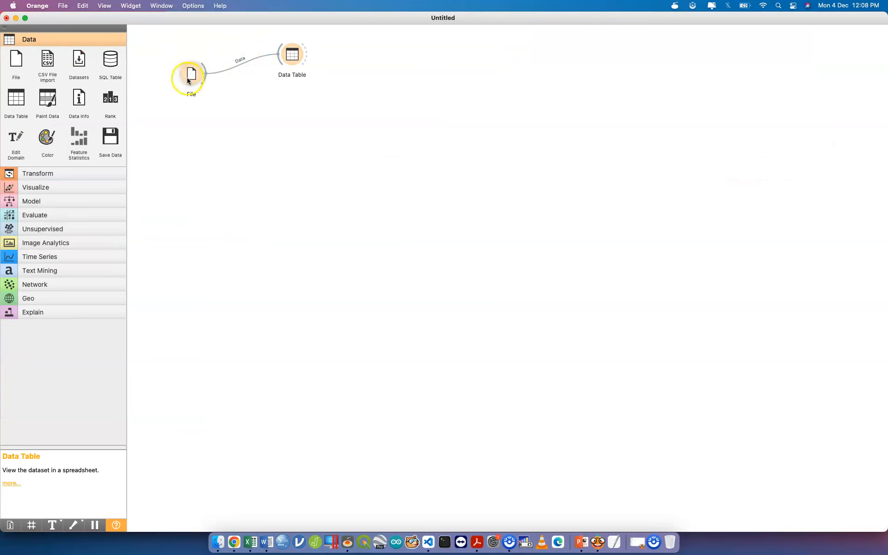
pyautogui.moveTo(187, 76); pyautogui.dragTo(238, 141)
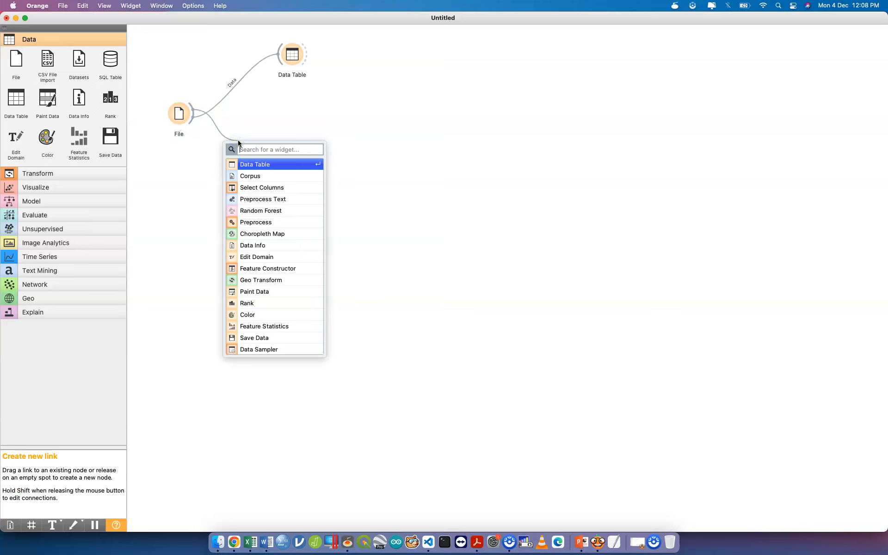
pyautogui.click(283, 169)
pyautogui.click(275, 188)
pyautogui.click(252, 146)
pyautogui.doubleClick(251, 143)
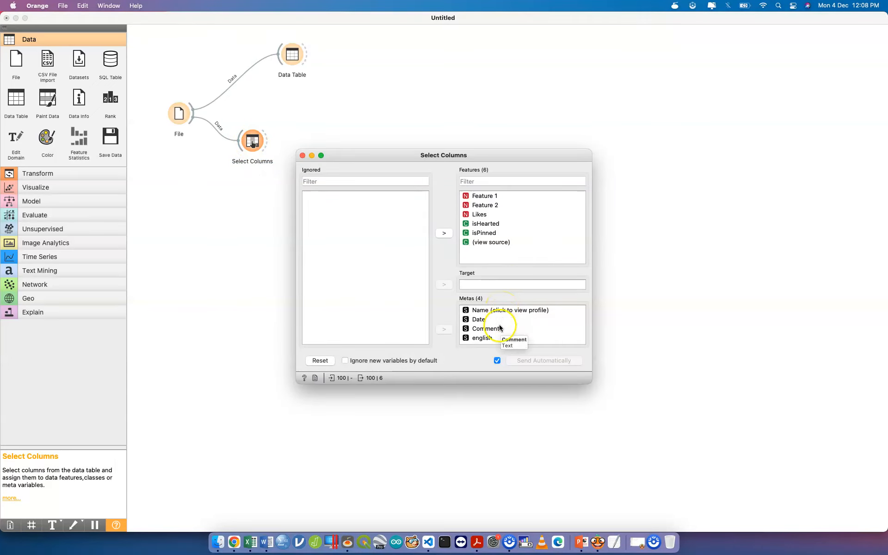
# - Move the Name, Date and Comment columns from Metas to Ignored, keeping english as a meta
pyautogui.click(497, 314)
pyautogui.hotkey('shift', 'Down')
pyautogui.hotkey('shift', 'Down')
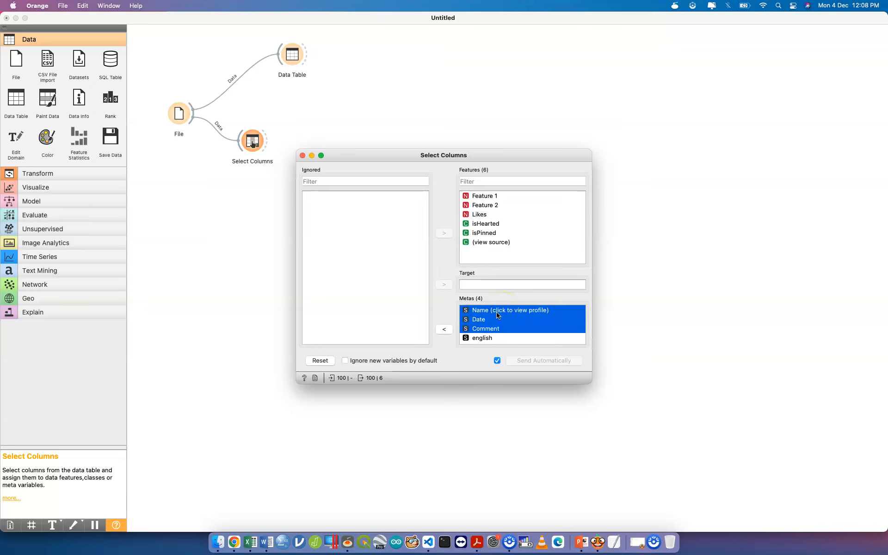
pyautogui.click(444, 329)
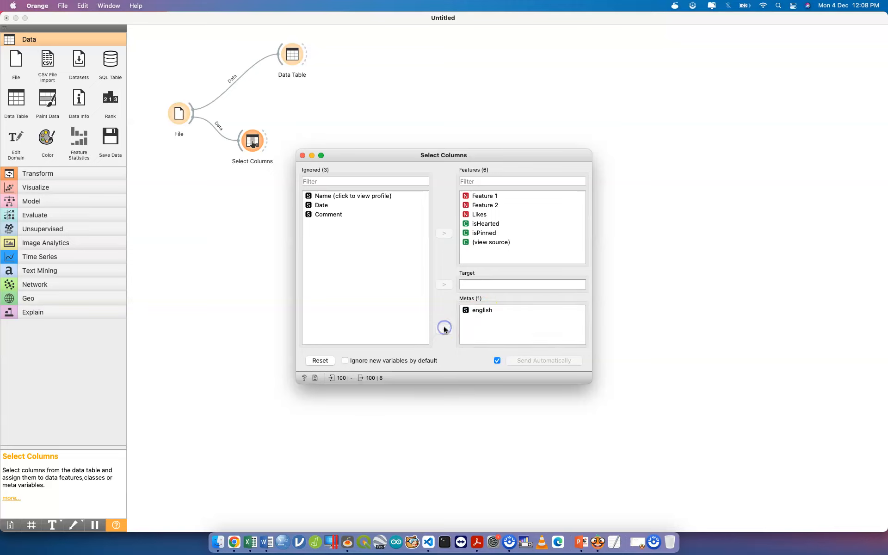
# - Move Feature 1 and Feature 2 from Features to Ignored
pyautogui.click(481, 196)
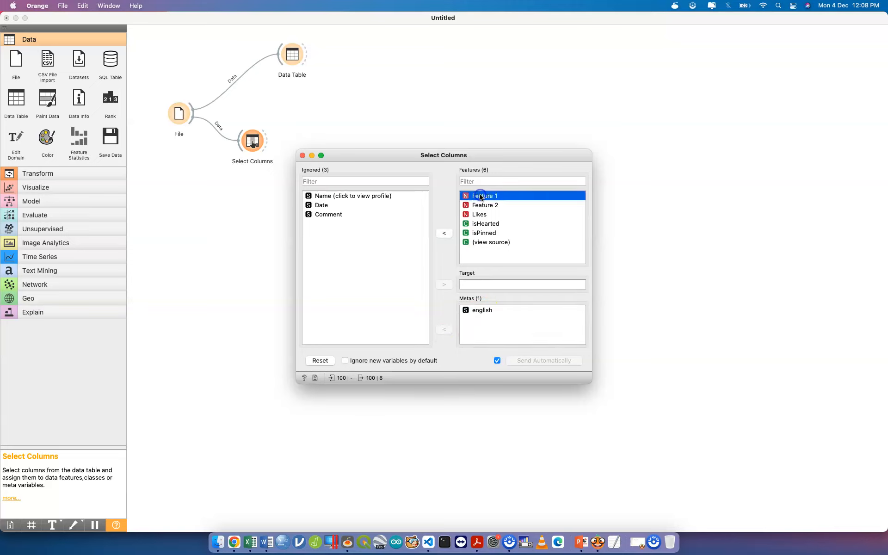
pyautogui.click(448, 231)
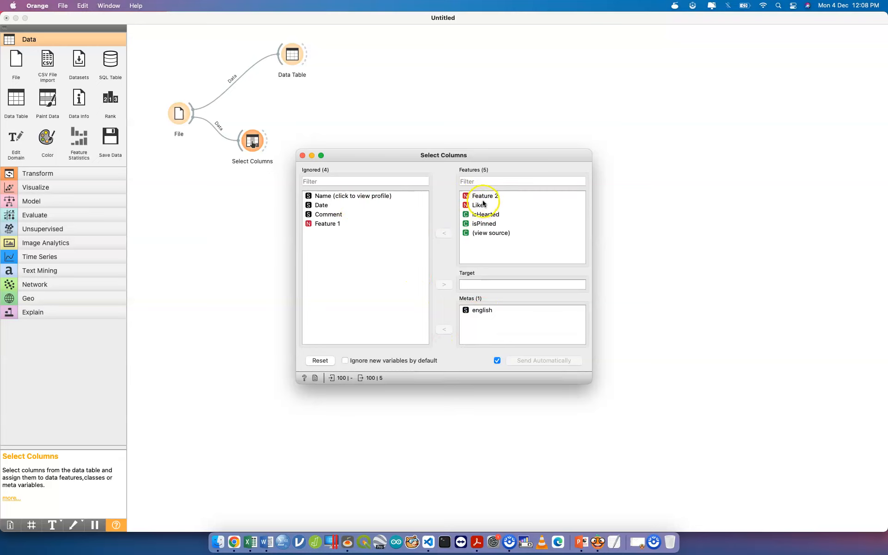
pyautogui.click(495, 196)
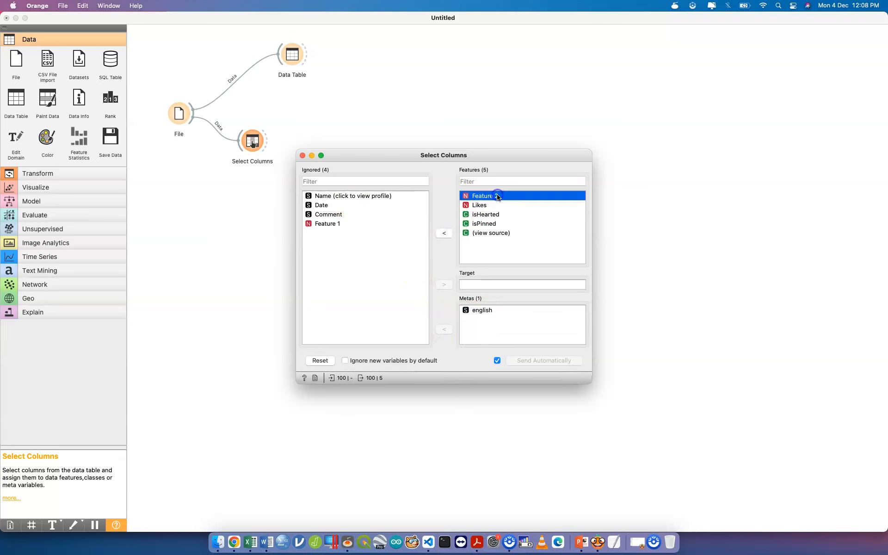
pyautogui.click(444, 237)
# - Select isHearted, isPinned and (view source) together among the Features
pyautogui.click(488, 205)
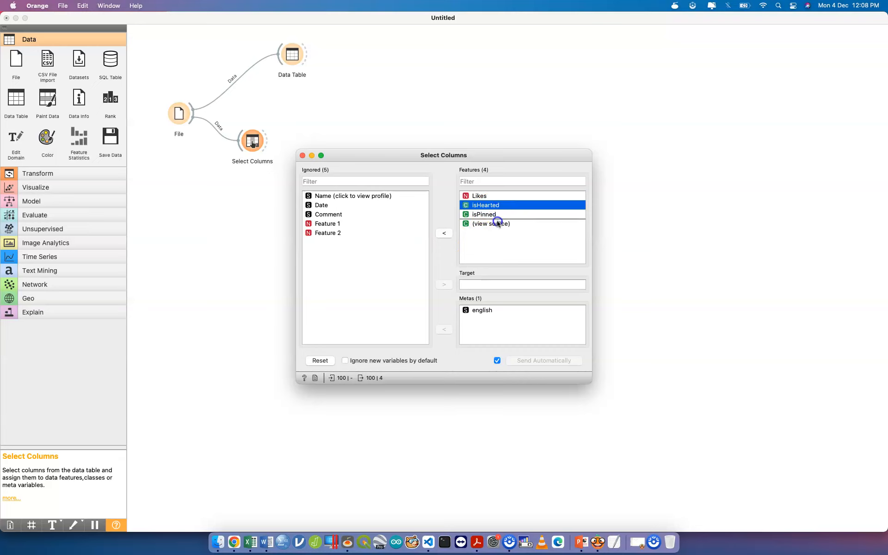
pyautogui.moveTo(485, 215); pyautogui.dragTo(481, 208)
pyautogui.hotkey('shift', 'Down')
pyautogui.hotkey('shift', 'Down')
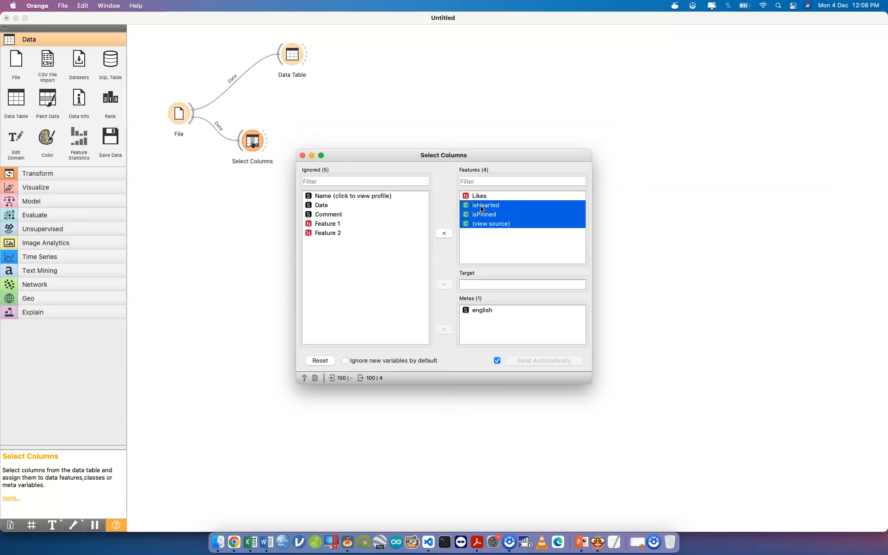
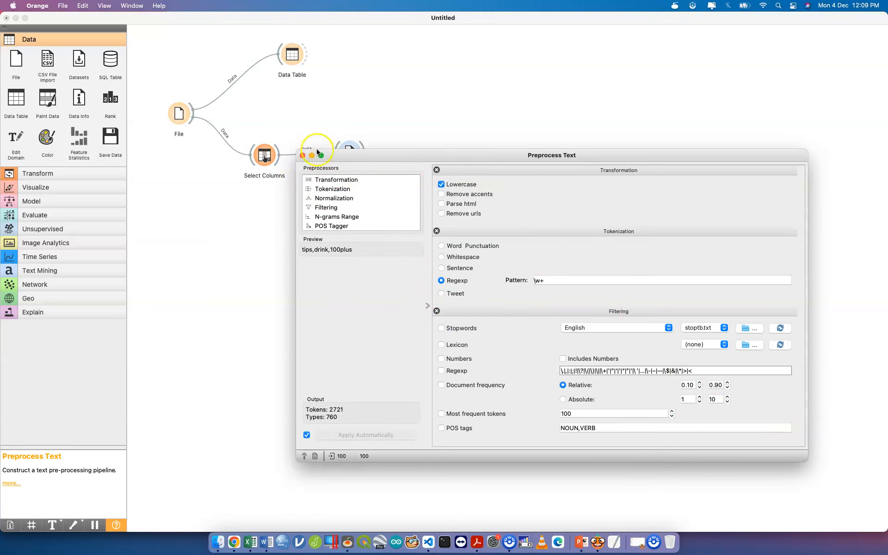
# - Close the Preprocess Text settings, connect a new Word Cloud widget above and to the right of Preprocess Text, and open it
pyautogui.click(302, 155)
pyautogui.moveTo(422, 219); pyautogui.dragTo(462, 158)
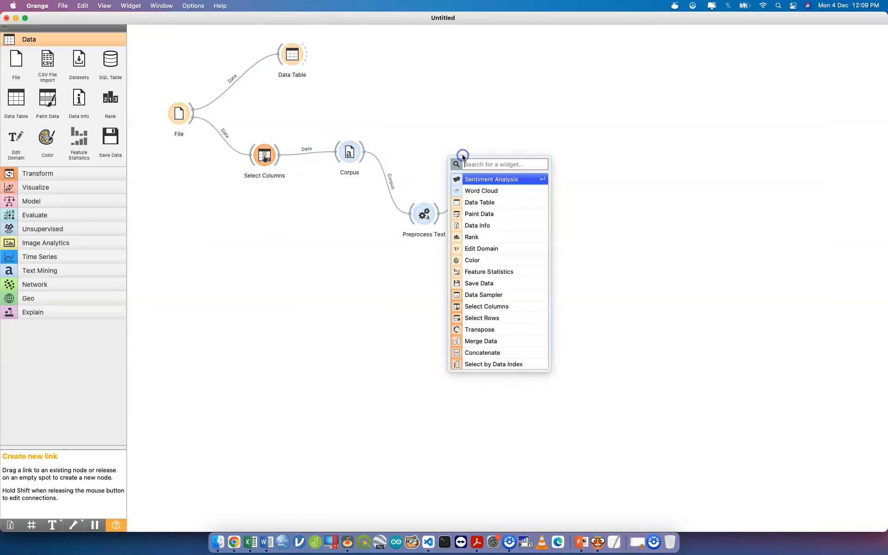
pyautogui.write('wo')
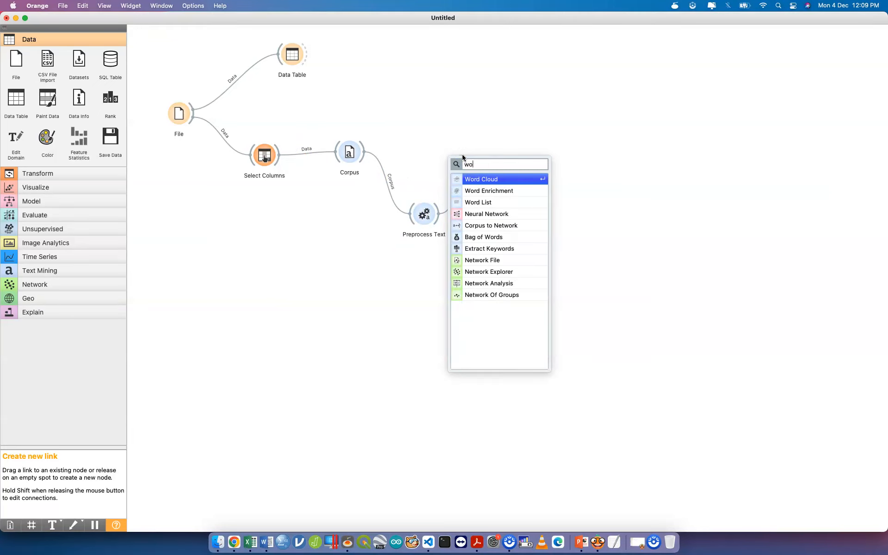
pyautogui.click(492, 179)
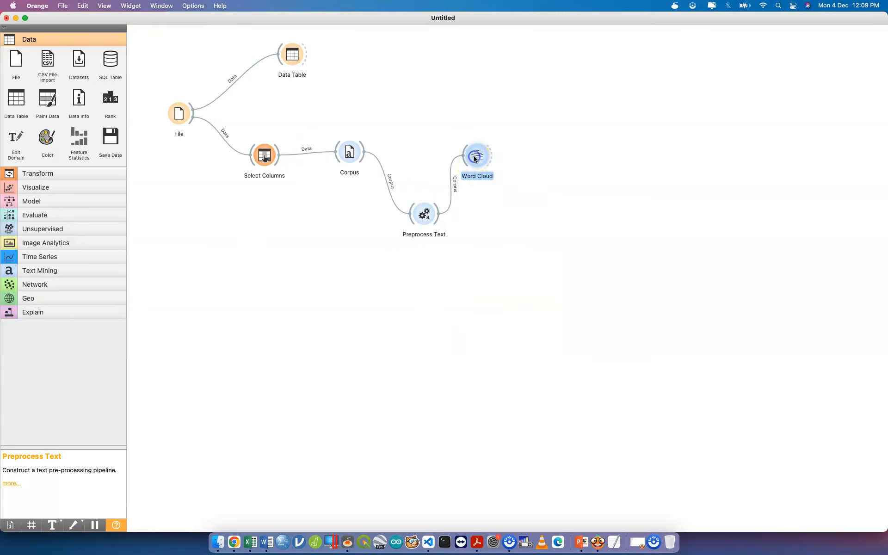
pyautogui.doubleClick(474, 155)
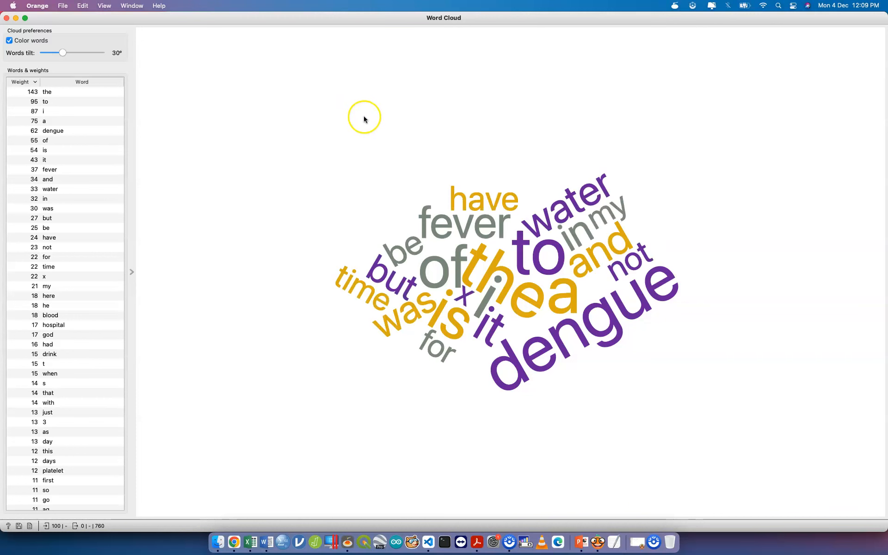
# - Examine frequent filler words in the word cloud by highlighting to, i, a and is from the weighted word list
pyautogui.click(45, 96)
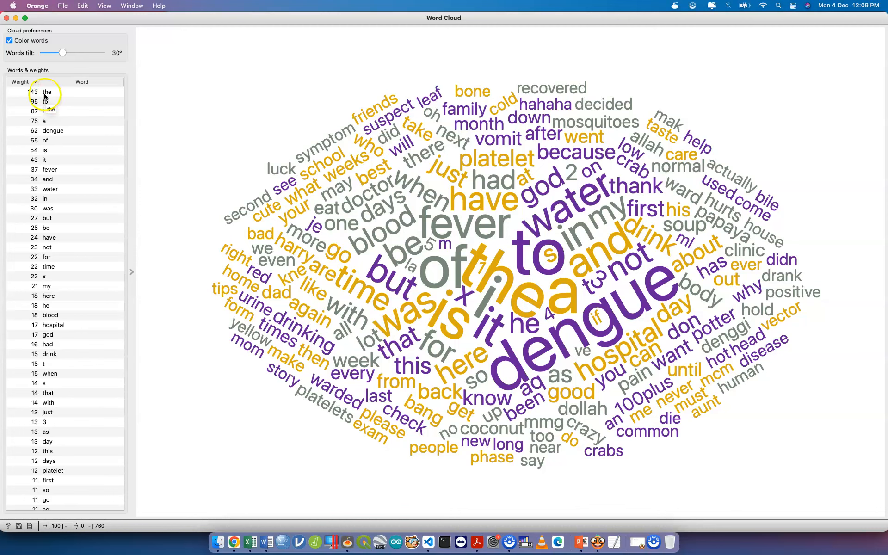
pyautogui.click(58, 103)
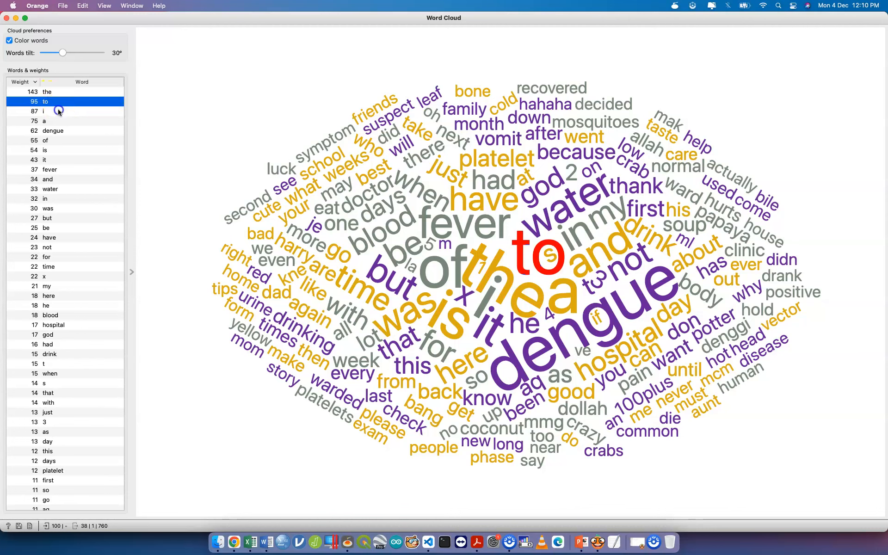
pyautogui.click(58, 112)
pyautogui.click(64, 121)
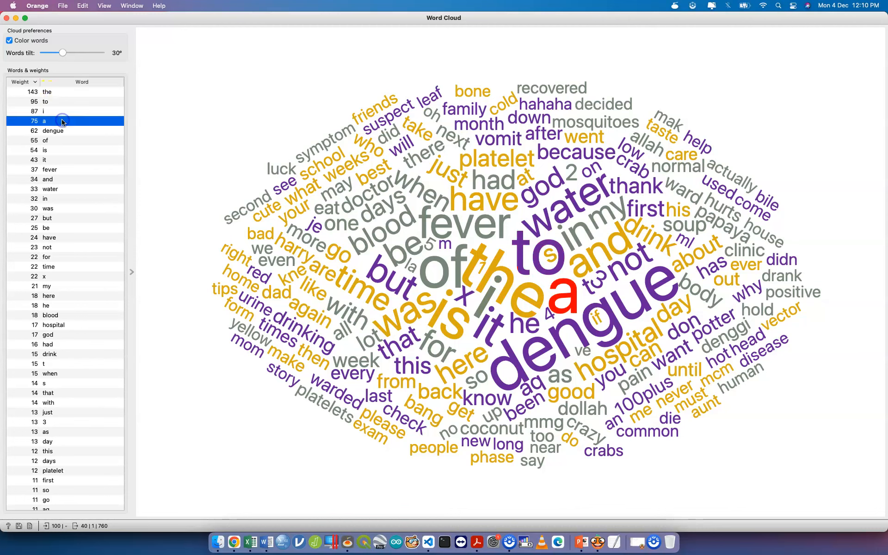
pyautogui.click(74, 150)
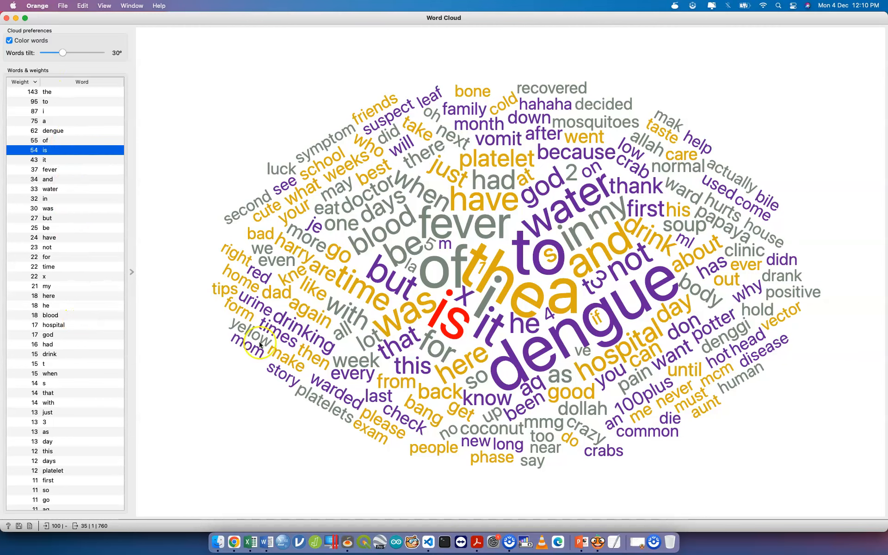
# - In a new TextEdit document, list one per line: The, To, I, A, Of, Is, Iy, And, In, Was, But, Be, Have, Not, For, X, Here, he
pyautogui.click(618, 537)
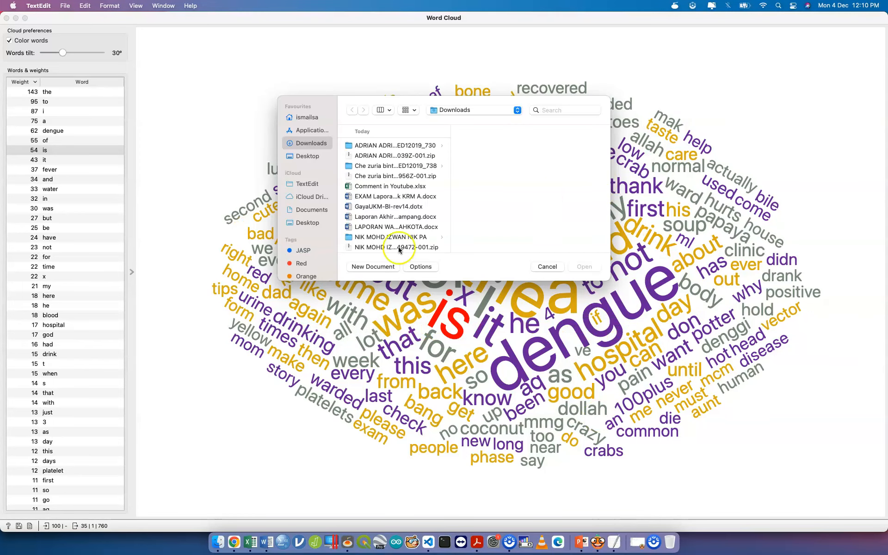
pyautogui.click(370, 268)
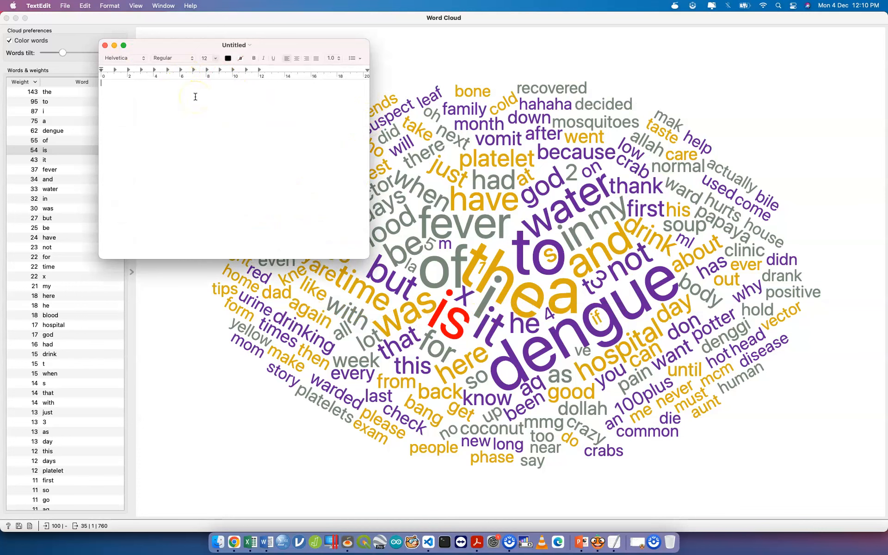
pyautogui.write('the')
pyautogui.press('Return')
pyautogui.write('s')
pyautogui.press('Return')
pyautogui.write('nit')
pyautogui.press('Return')
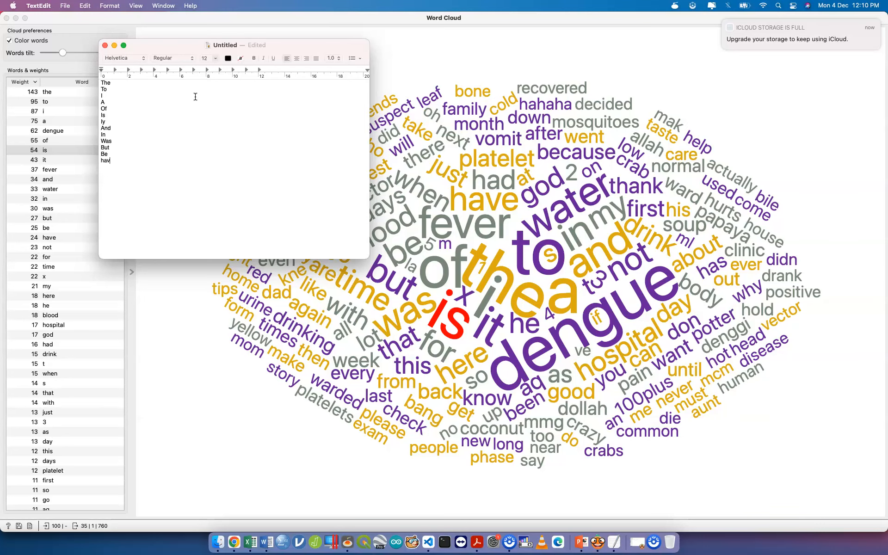
pyautogui.write('t')
# - Save the stop word list as denguesw on the iCloud Desktop in Rich Text Document format, and close it
pyautogui.press('super+s')
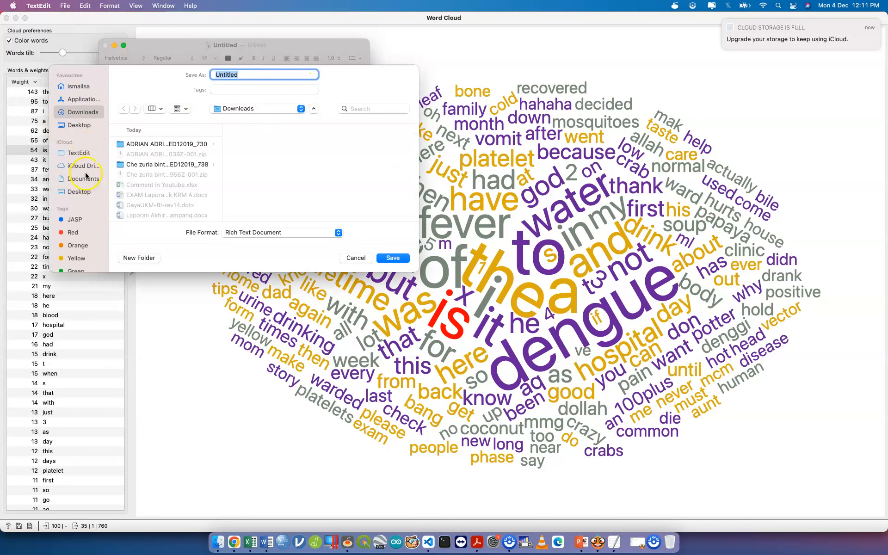
pyautogui.click(84, 192)
pyautogui.click(240, 77)
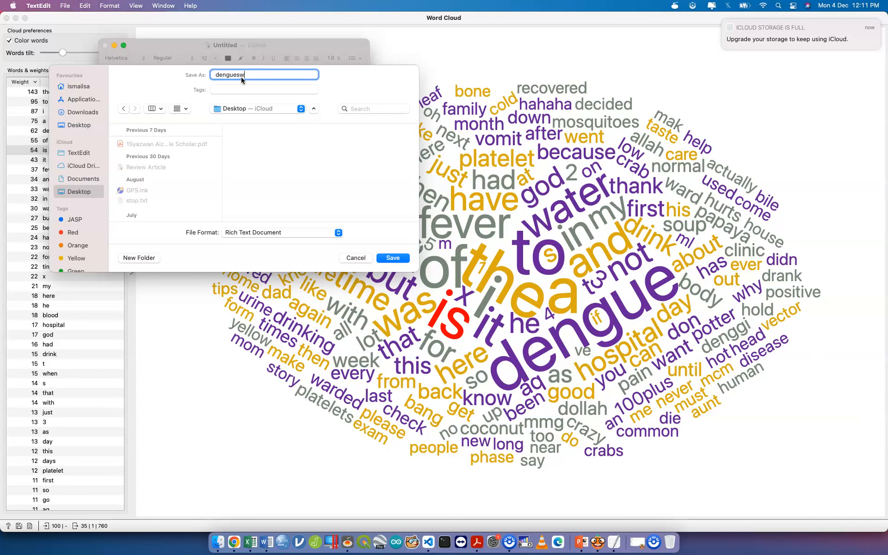
pyautogui.press('Return')
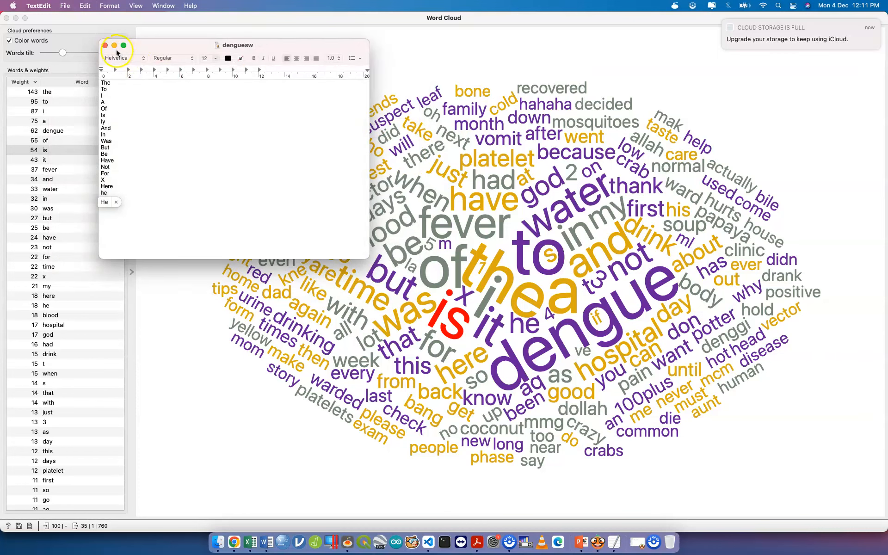
pyautogui.click(105, 45)
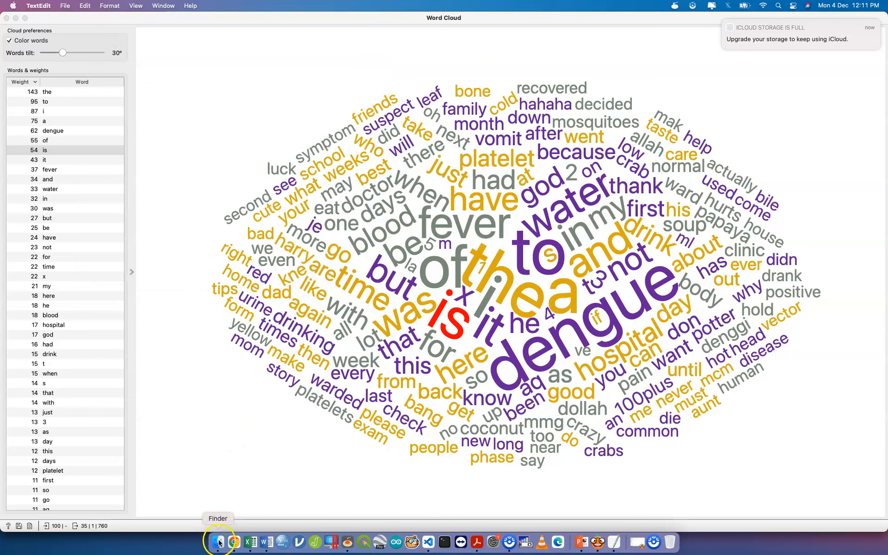
# - Rename the denguesw file on the Desktop in Finder as denguesw.txt, accept the .txt extension, and close the Finder window
pyautogui.click(220, 542)
pyautogui.click(544, 312)
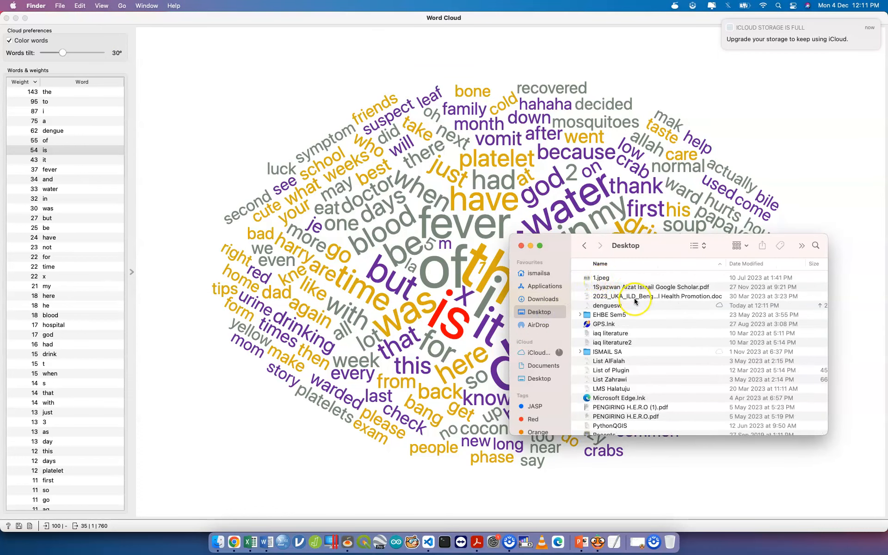
pyautogui.click(606, 306)
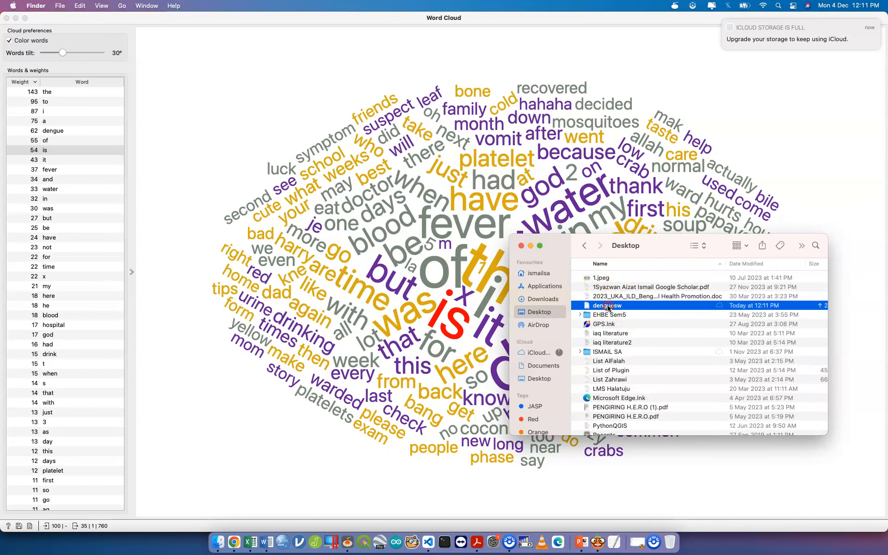
pyautogui.rightClick(607, 307)
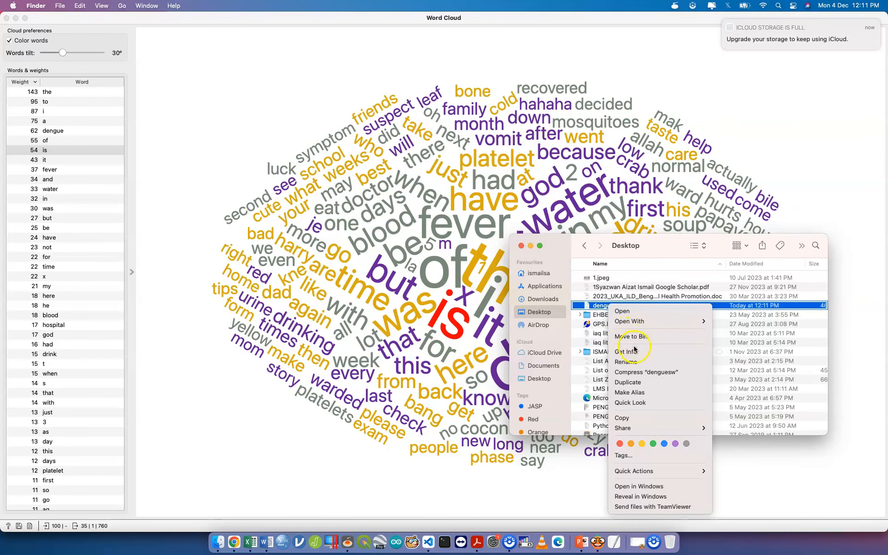
pyautogui.click(638, 361)
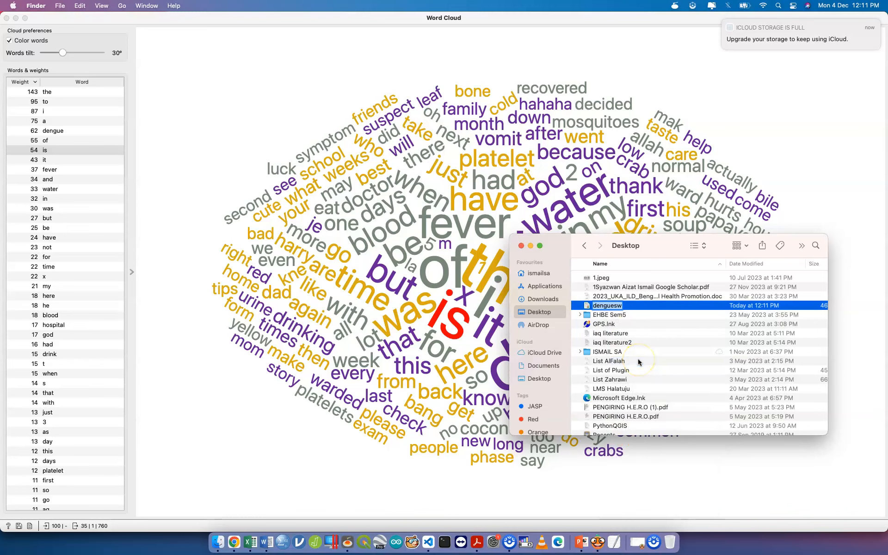
pyautogui.press('Right')
pyautogui.write('.txt')
pyautogui.press('Return')
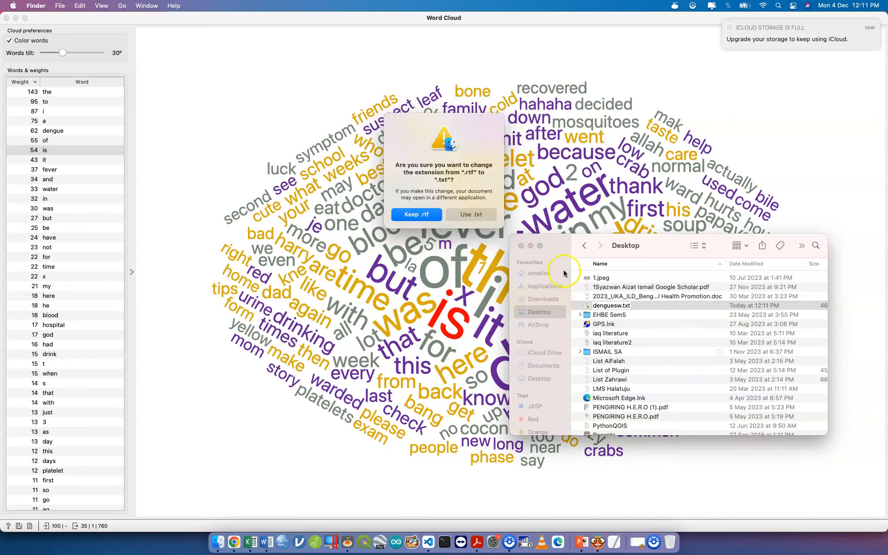
pyautogui.click(472, 215)
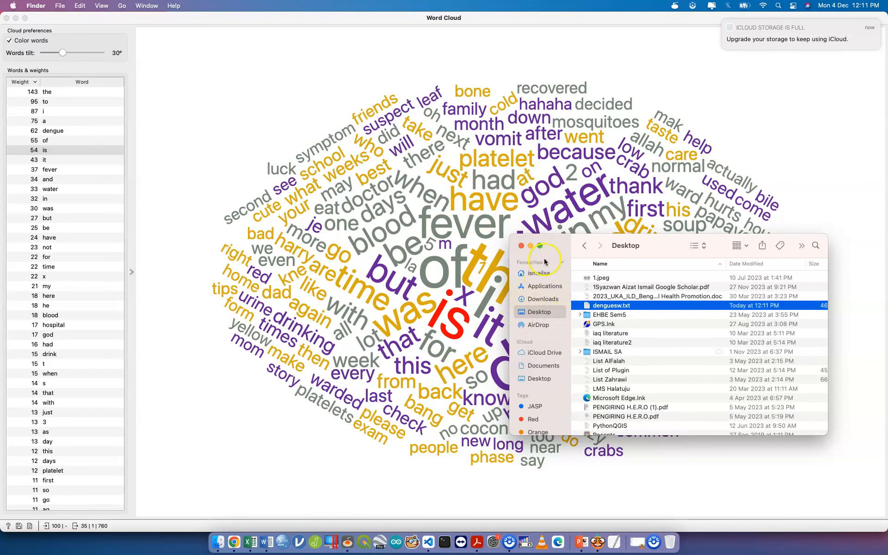
pyautogui.click(521, 245)
# - Close the word cloud, turn on English stopword filtering in Preprocess Text with denguesw.txt from the Desktop, reload the list and close the settings
pyautogui.click(465, 283)
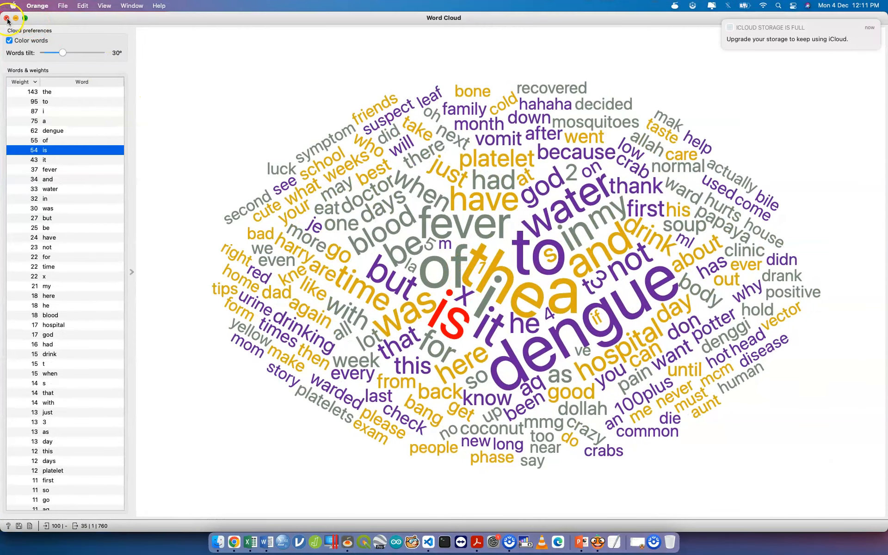
pyautogui.click(7, 19)
pyautogui.click(425, 214)
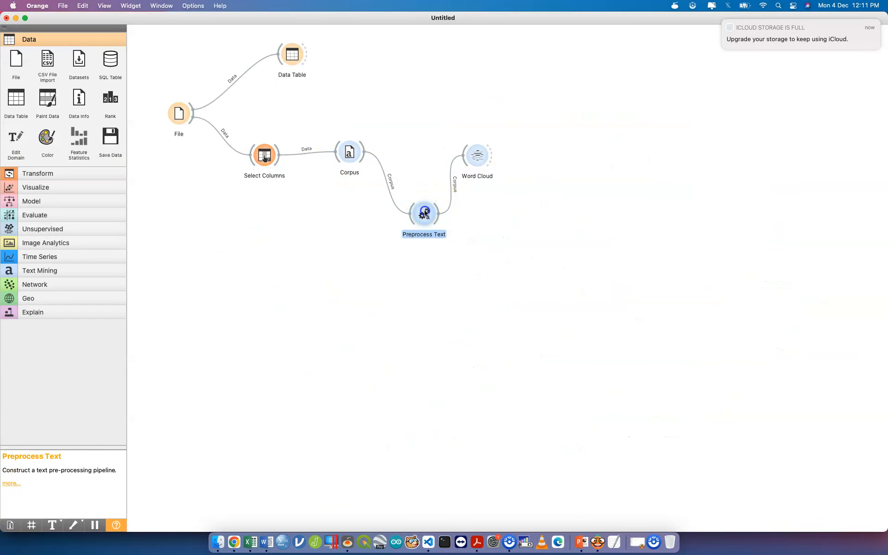
pyautogui.doubleClick(424, 214)
pyautogui.click(452, 328)
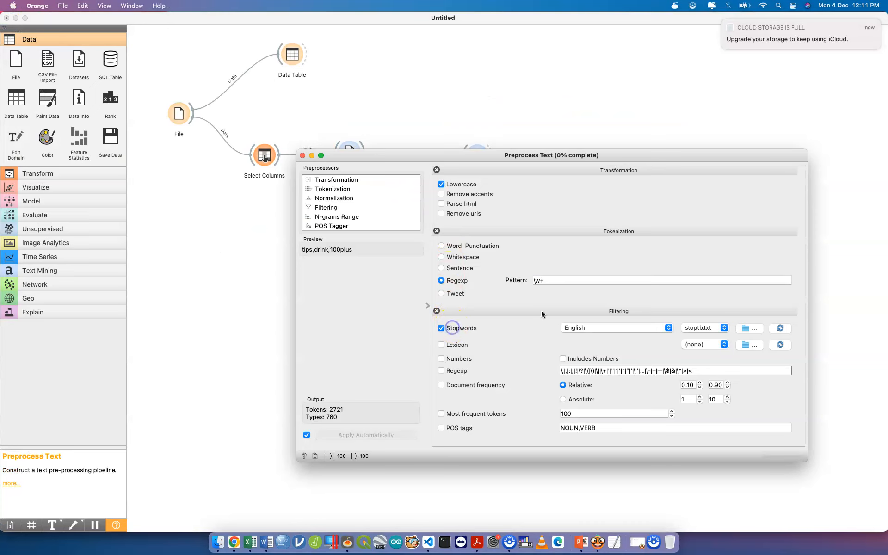
pyautogui.click(756, 329)
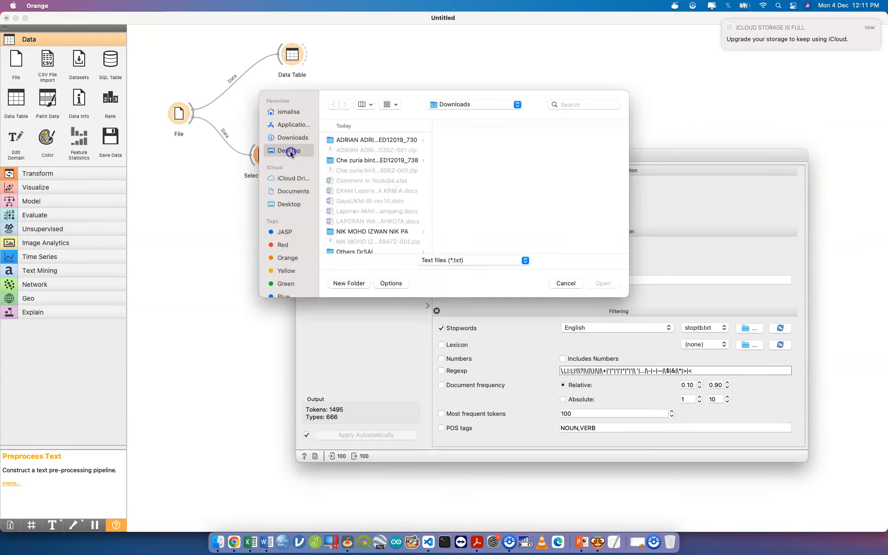
pyautogui.press('Return')
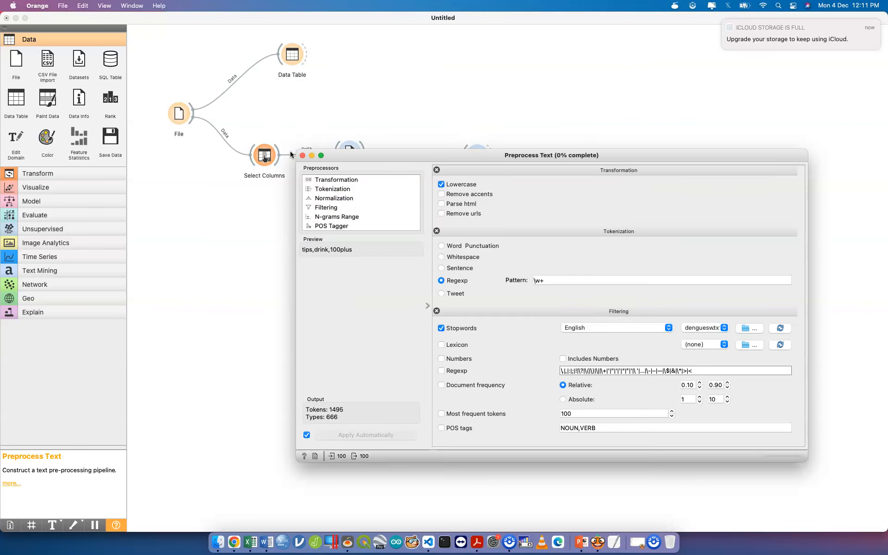
pyautogui.click(779, 328)
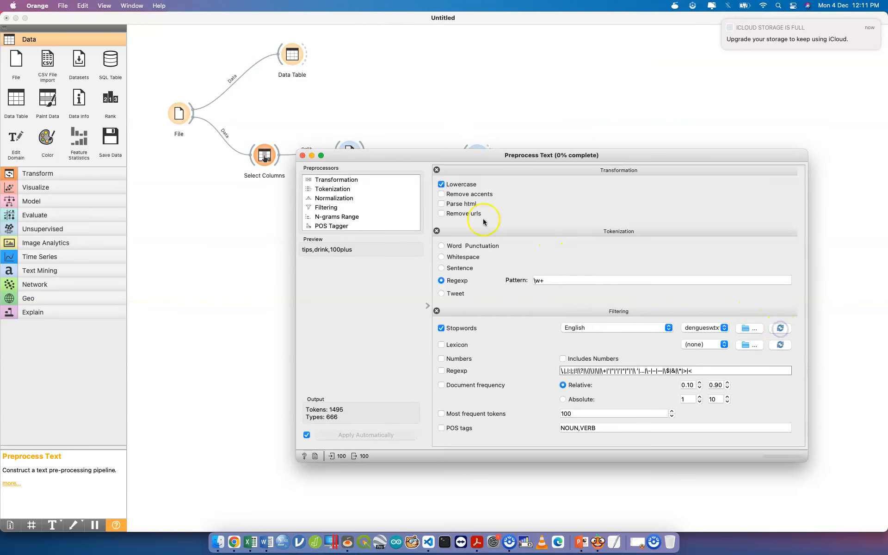
pyautogui.click(303, 155)
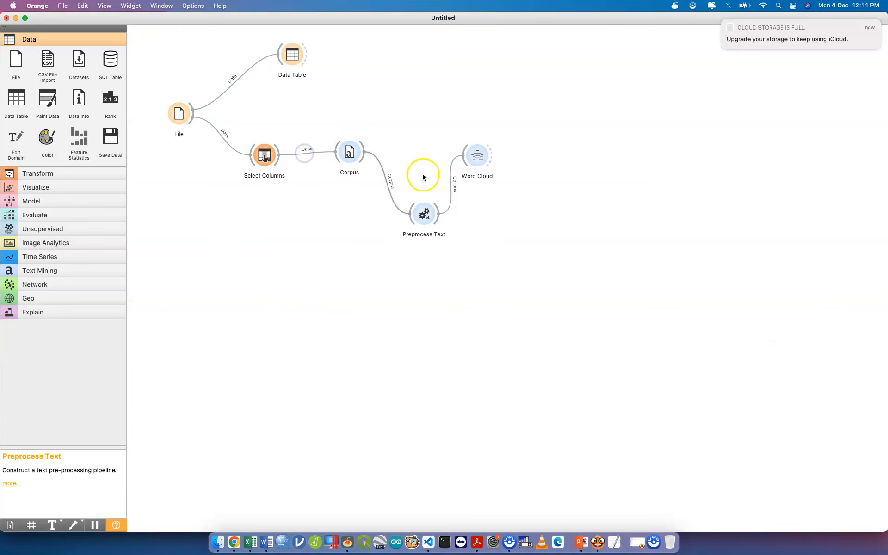
# - Examine the filtered word cloud by highlighting dengue, fever, water and time from the weighted word list, and close it
pyautogui.click(478, 157)
pyautogui.doubleClick(478, 158)
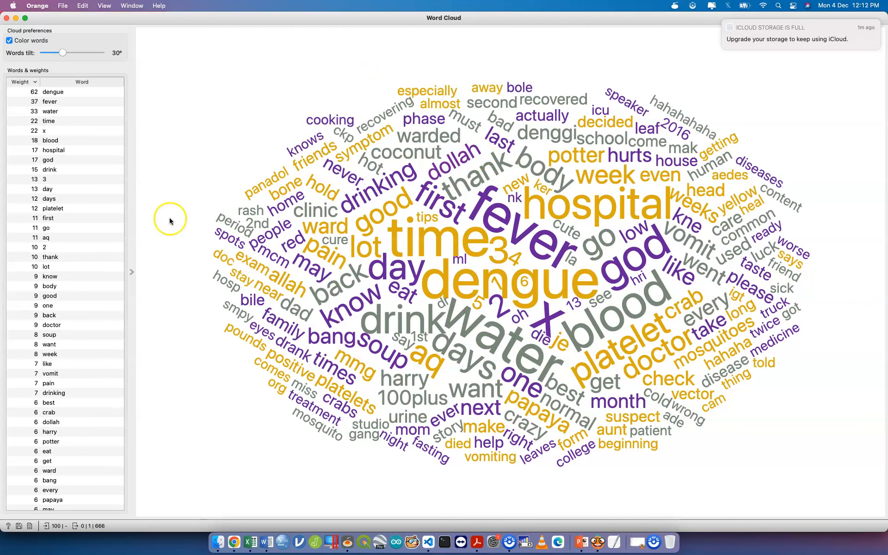
pyautogui.click(52, 92)
pyautogui.click(55, 101)
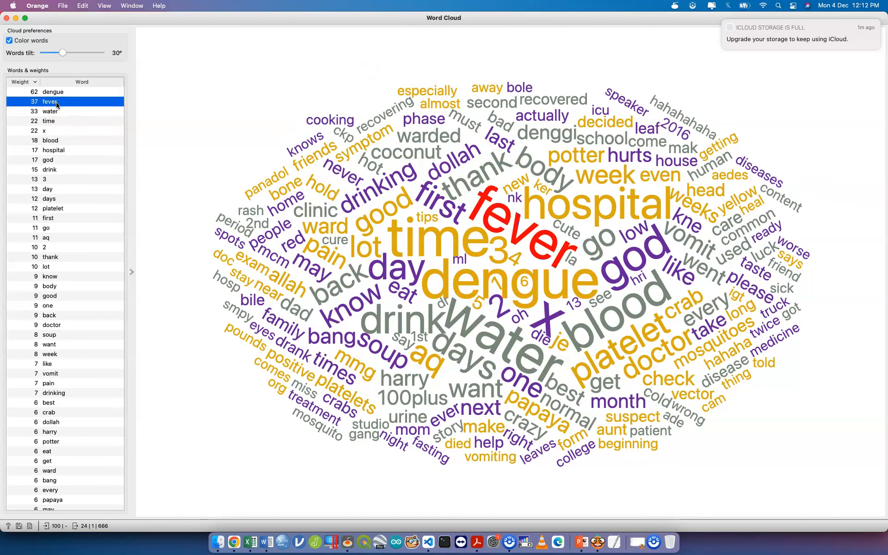
pyautogui.click(58, 110)
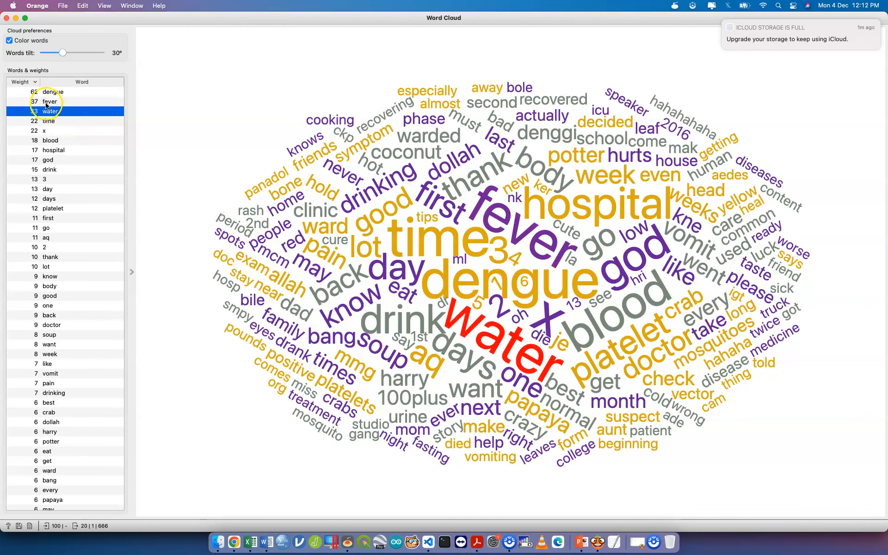
pyautogui.click(46, 104)
pyautogui.click(58, 111)
pyautogui.click(60, 121)
pyautogui.click(7, 17)
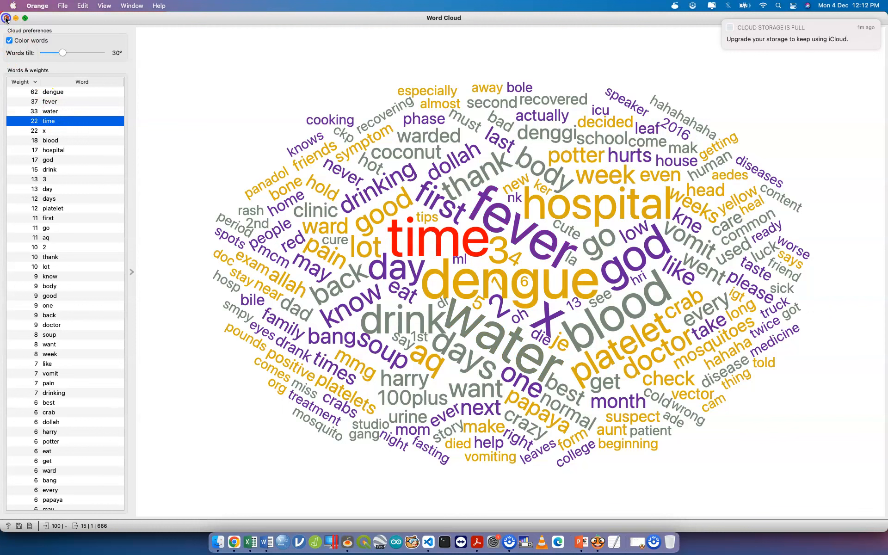
# - Move Preprocess Text and Word Cloud further apart, and connect a new Sentiment Analysis widget to Preprocess Text
pyautogui.moveTo(432, 215); pyautogui.dragTo(410, 215)
pyautogui.moveTo(476, 158); pyautogui.dragTo(475, 126)
pyautogui.moveTo(424, 215); pyautogui.dragTo(448, 232)
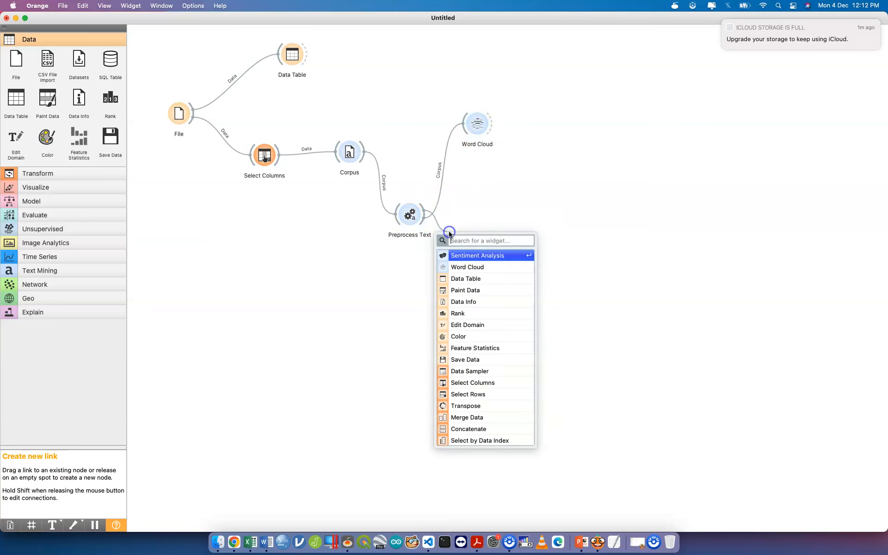
pyautogui.write('sen')
pyautogui.press('Return')
pyautogui.click(464, 235)
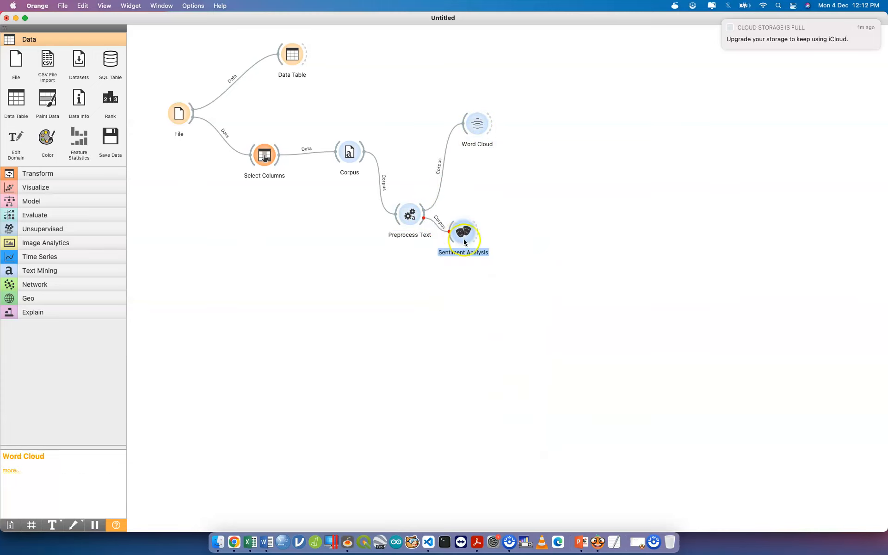
# - Reposition Sentiment Analysis below and to the right of Preprocess Text, and connect a new Data Table and a new Heat Map to it
pyautogui.moveTo(480, 250); pyautogui.dragTo(556, 217)
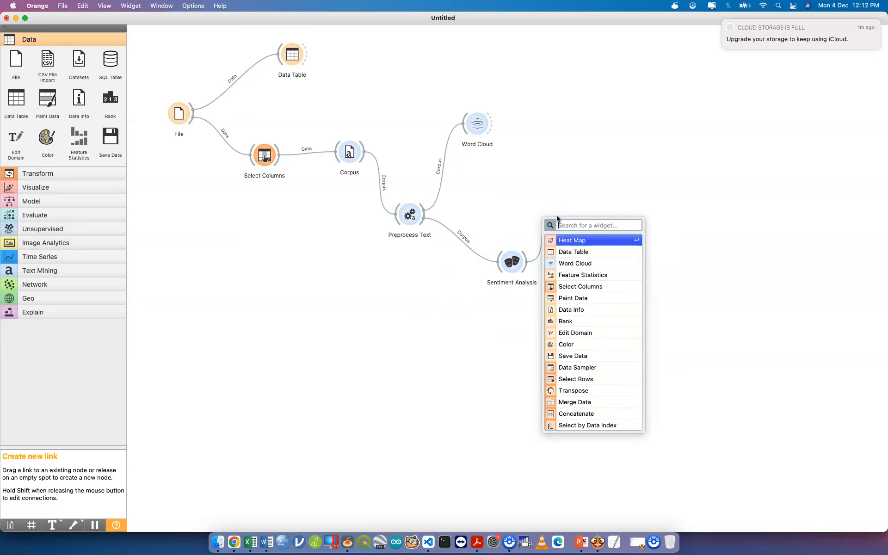
pyautogui.write('table')
pyautogui.press('Return')
pyautogui.click(511, 261)
pyautogui.moveTo(512, 262); pyautogui.dragTo(565, 290)
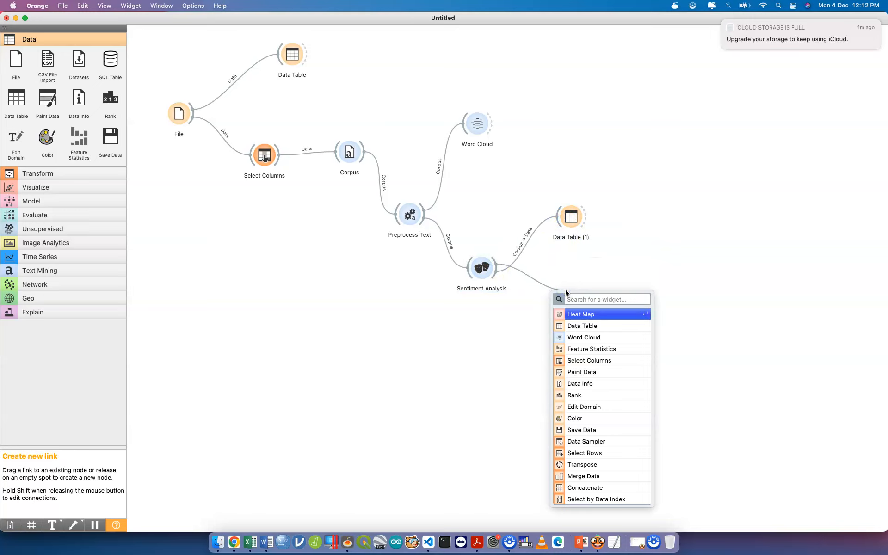
pyautogui.press('Return')
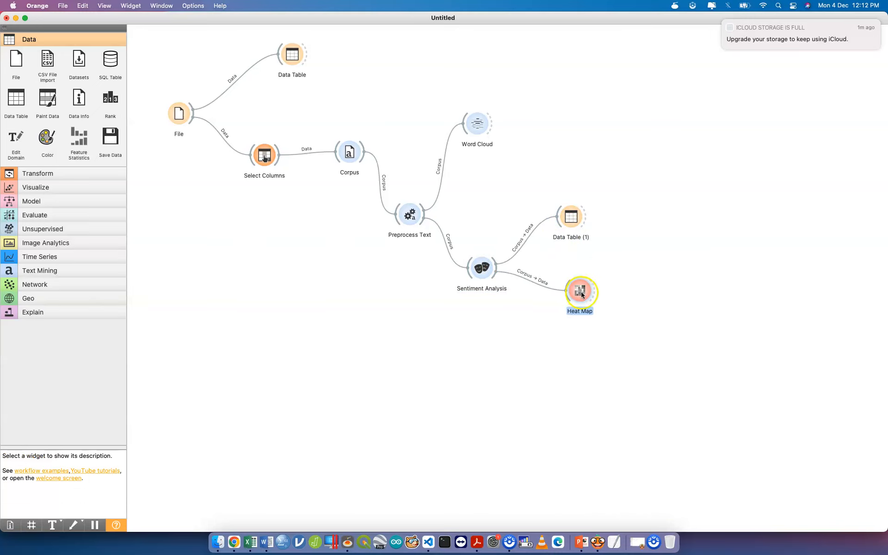
# - Review the pos, neg, neu and compound scores in the new Data Table, close it, and open the Heat Map
pyautogui.doubleClick(570, 210)
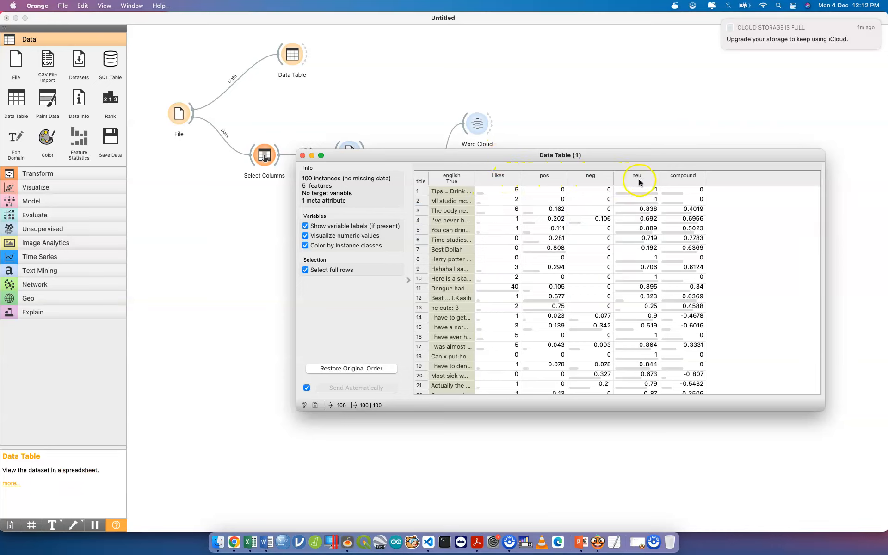
pyautogui.click(302, 155)
pyautogui.doubleClick(578, 297)
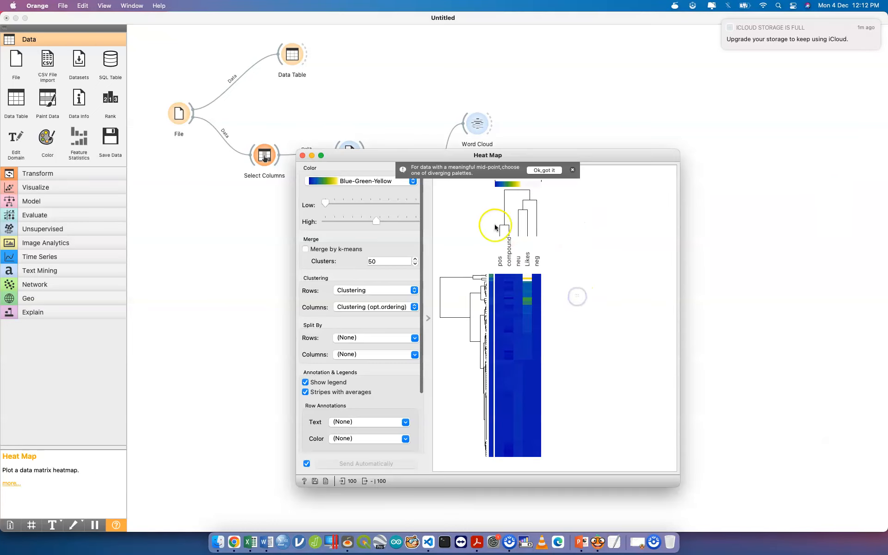
# - Check the Heat Map's row and column split options and try Likes as the row annotation text
pyautogui.click(366, 339)
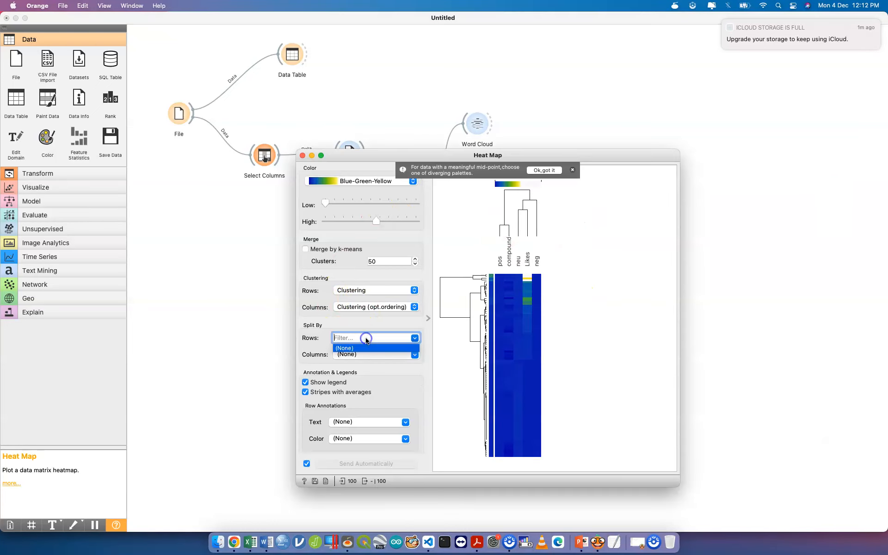
pyautogui.click(304, 353)
pyautogui.click(336, 355)
pyautogui.click(318, 354)
pyautogui.click(361, 421)
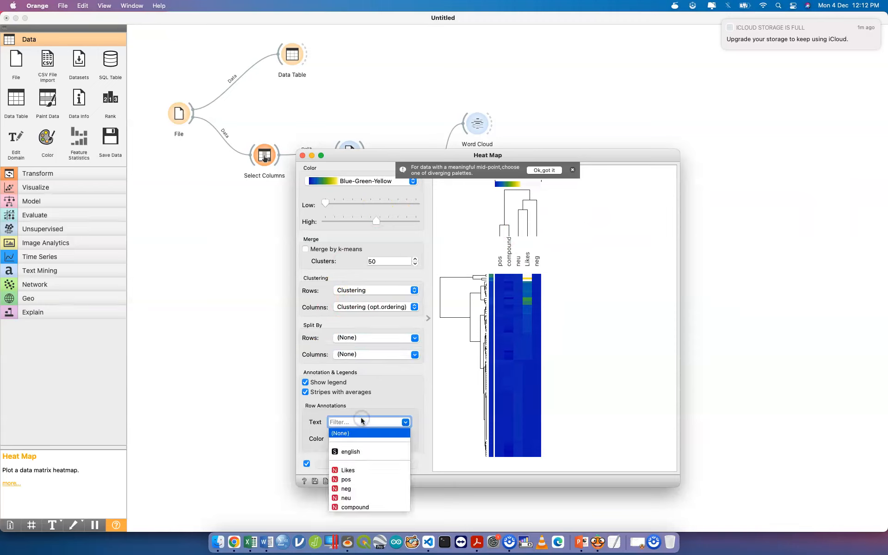
pyautogui.click(360, 472)
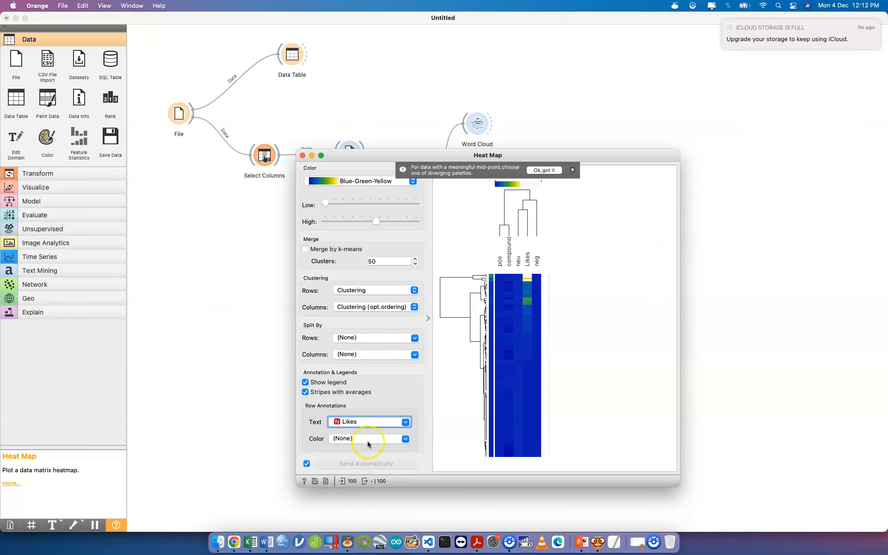
pyautogui.click(368, 444)
pyautogui.click(315, 421)
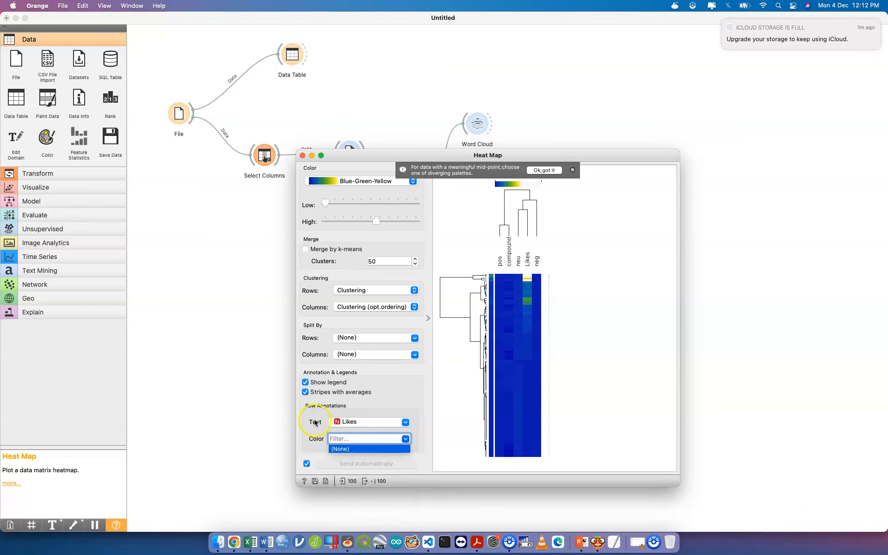
pyautogui.click(345, 421)
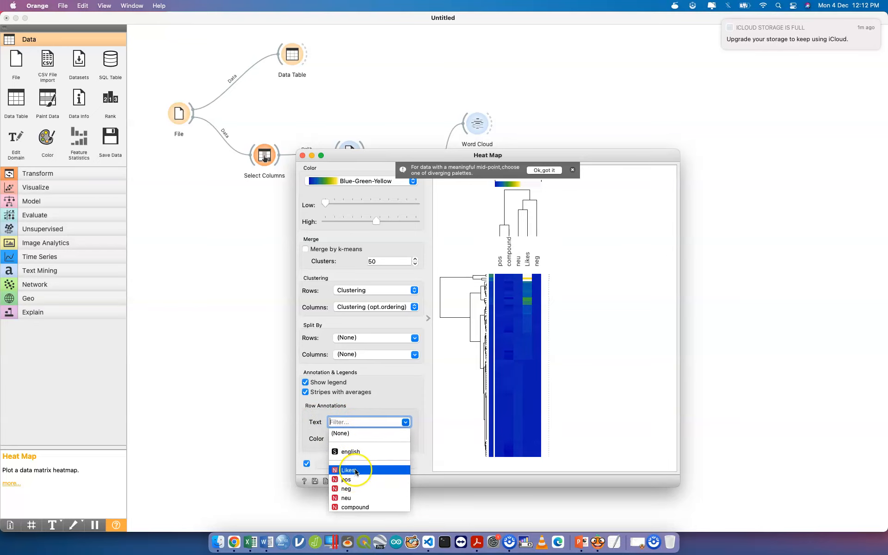
pyautogui.click(355, 470)
# - Reset the row annotation text to None and dismiss the tip about diverging palettes
pyautogui.click(369, 422)
pyautogui.click(350, 433)
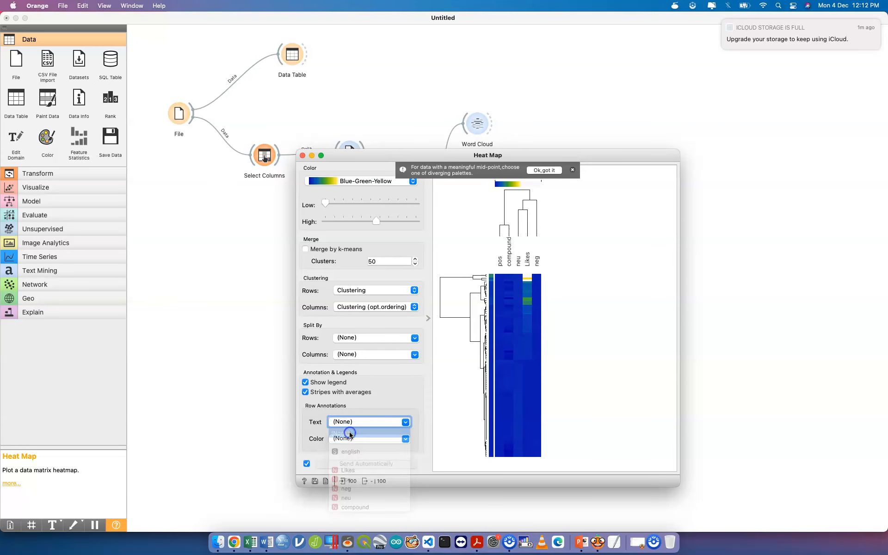
pyautogui.click(347, 438)
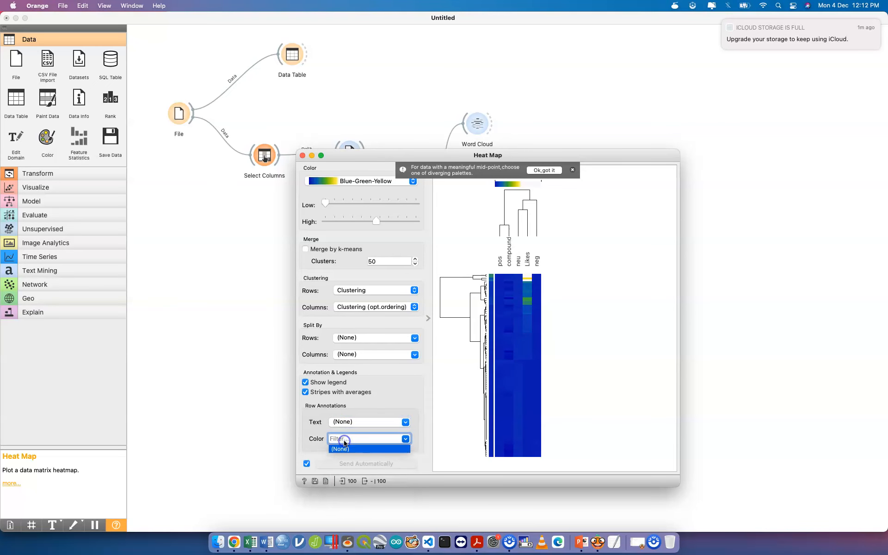
pyautogui.click(327, 416)
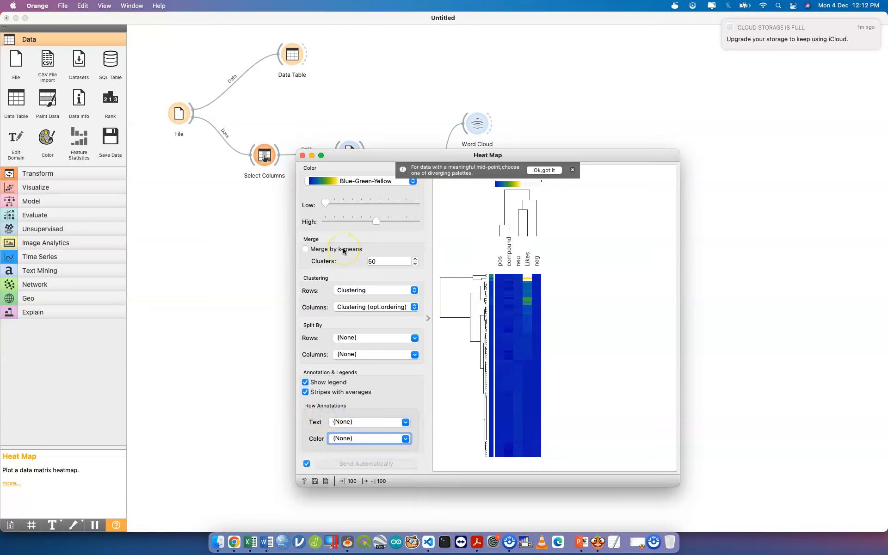
pyautogui.click(546, 171)
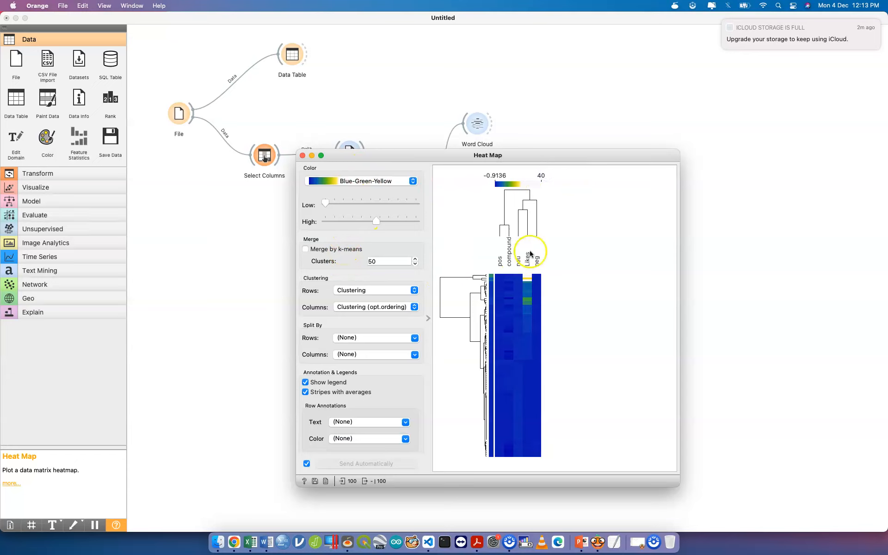
# - Recheck the Heat Map's split options, and switch its legend and stripes with averages off and back on
pyautogui.moveTo(529, 279)
pyautogui.click(388, 356)
pyautogui.click(388, 356)
pyautogui.click(406, 339)
pyautogui.click(406, 338)
pyautogui.click(335, 383)
pyautogui.click(335, 383)
pyautogui.click(341, 391)
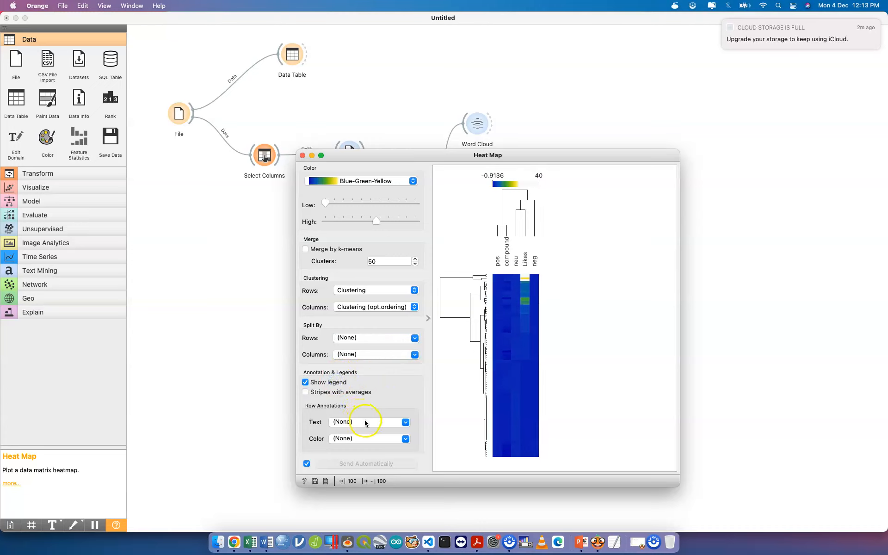
pyautogui.click(327, 396)
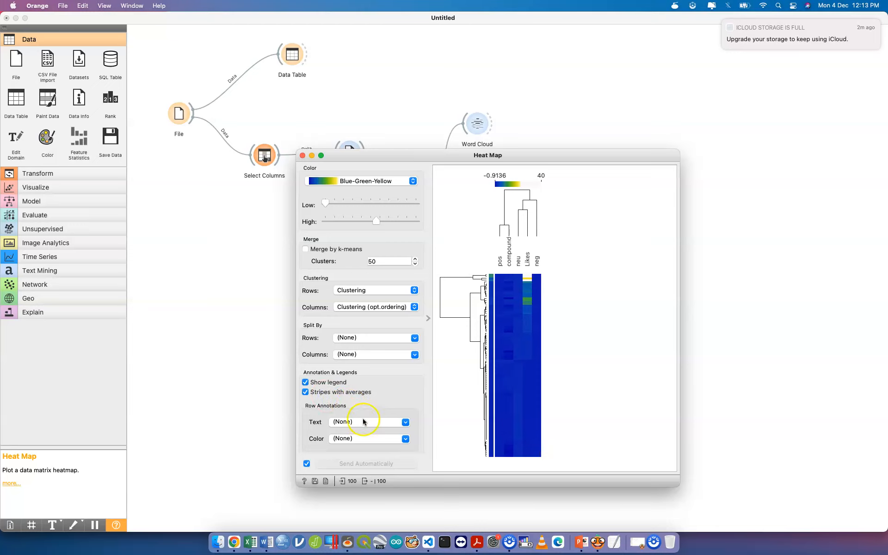
# - Change the Heat Map's color palette to Blue-Magenta-Yellow and set both row and column clustering to None
pyautogui.click(375, 182)
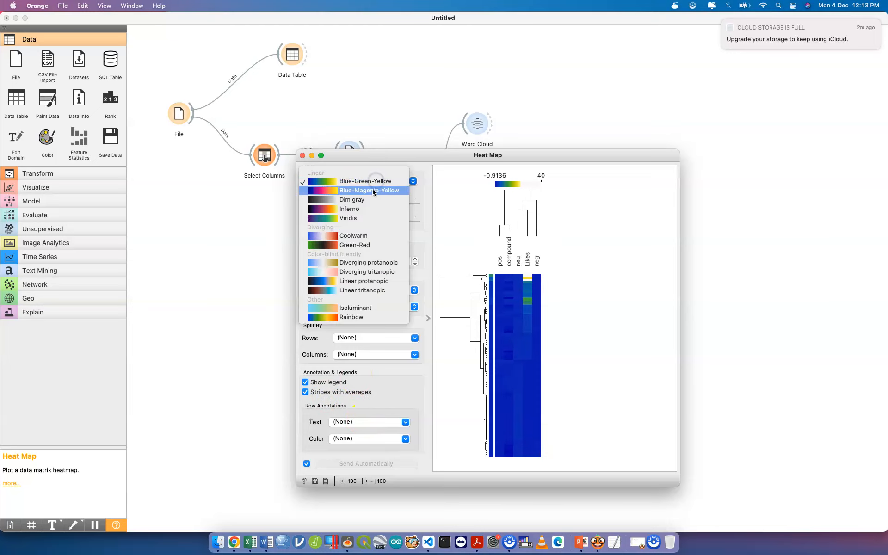
pyautogui.click(372, 190)
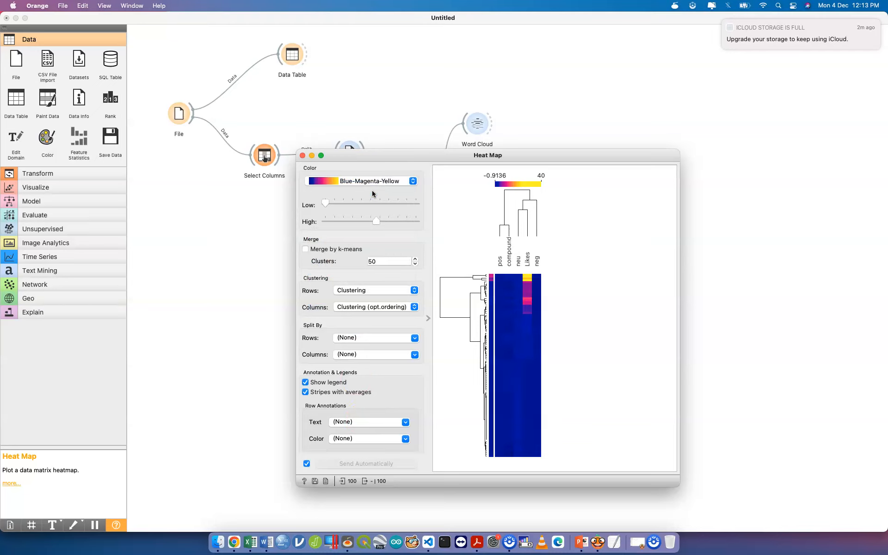
pyautogui.click(394, 290)
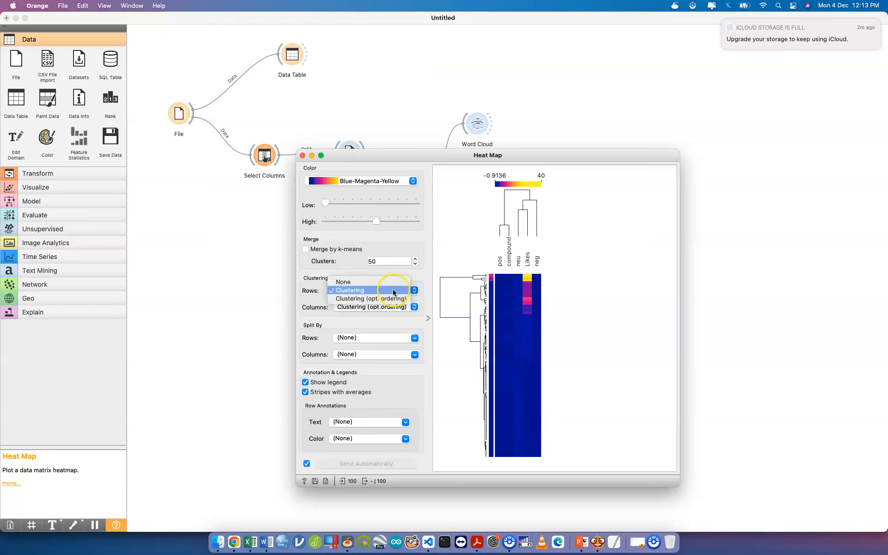
pyautogui.click(387, 282)
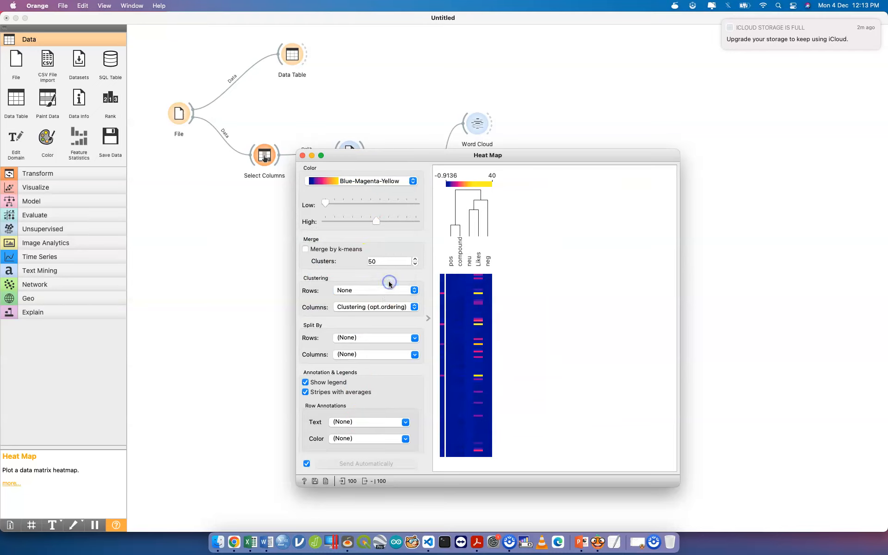
pyautogui.click(372, 308)
pyautogui.click(366, 289)
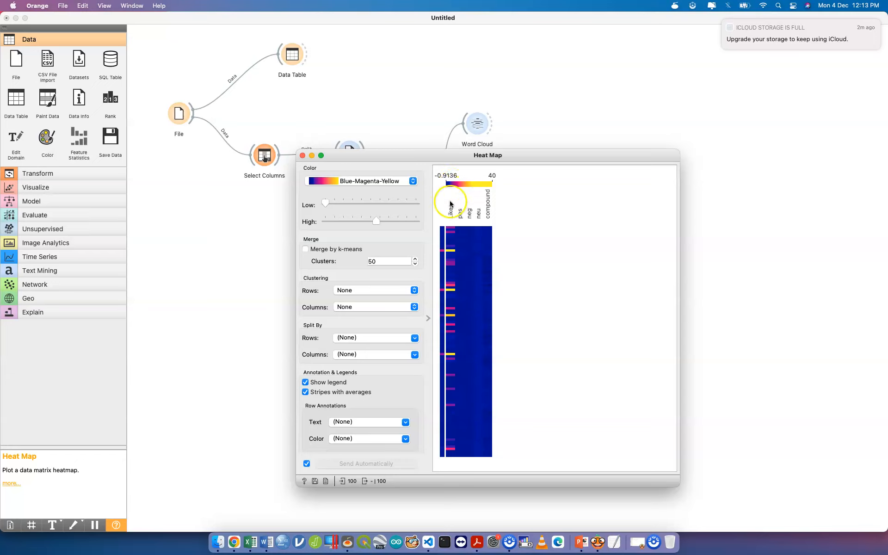
# - Check the available column and row split choices and the low color threshold of the Heat Map
pyautogui.click(376, 353)
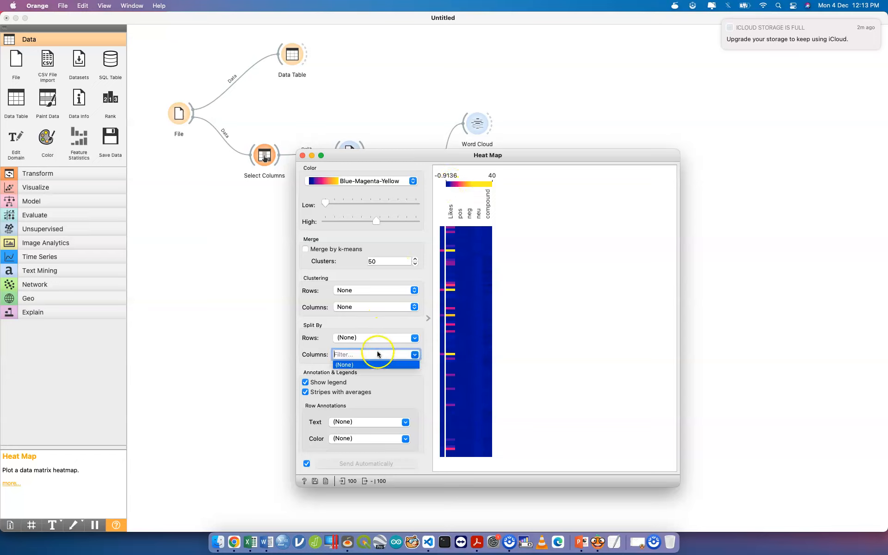
pyautogui.click(369, 339)
pyautogui.click(370, 338)
pyautogui.click(370, 339)
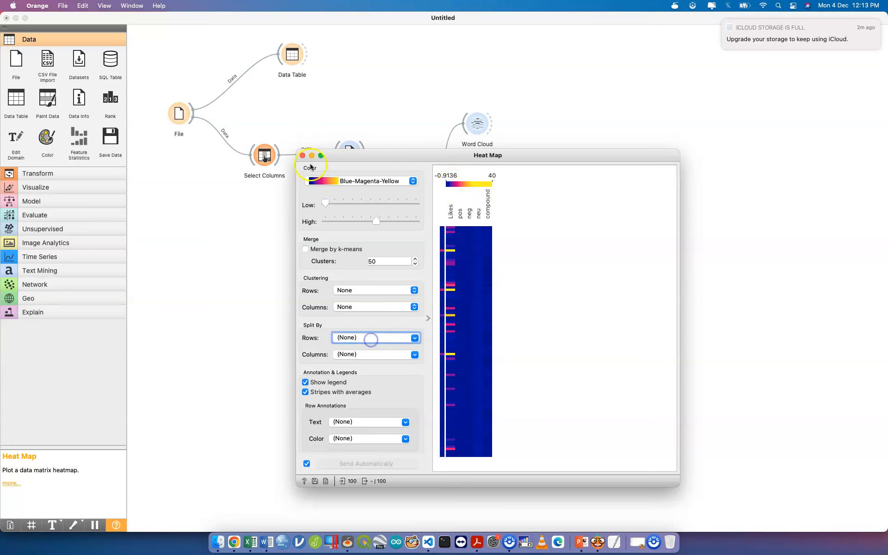
pyautogui.moveTo(326, 202)
pyautogui.mouseDown()
pyautogui.moveTo(354, 202)
pyautogui.moveTo(325, 203)
pyautogui.mouseUp()
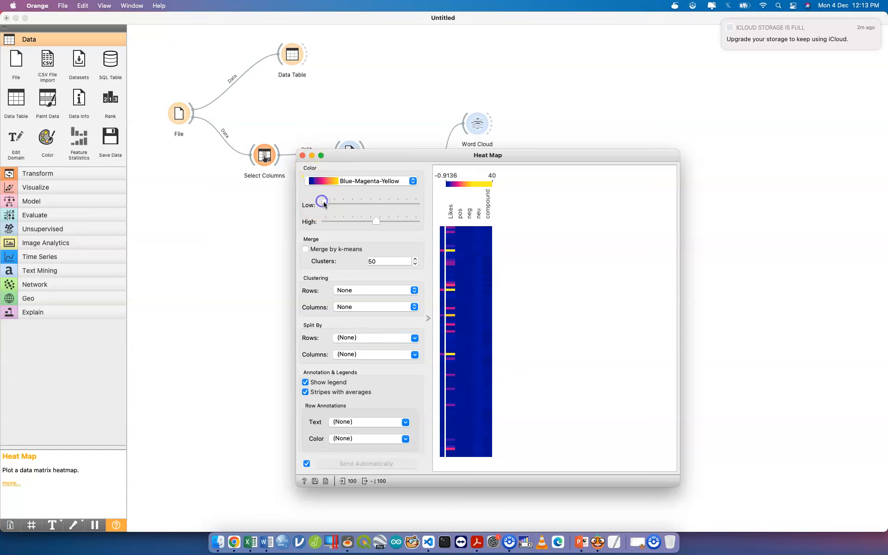
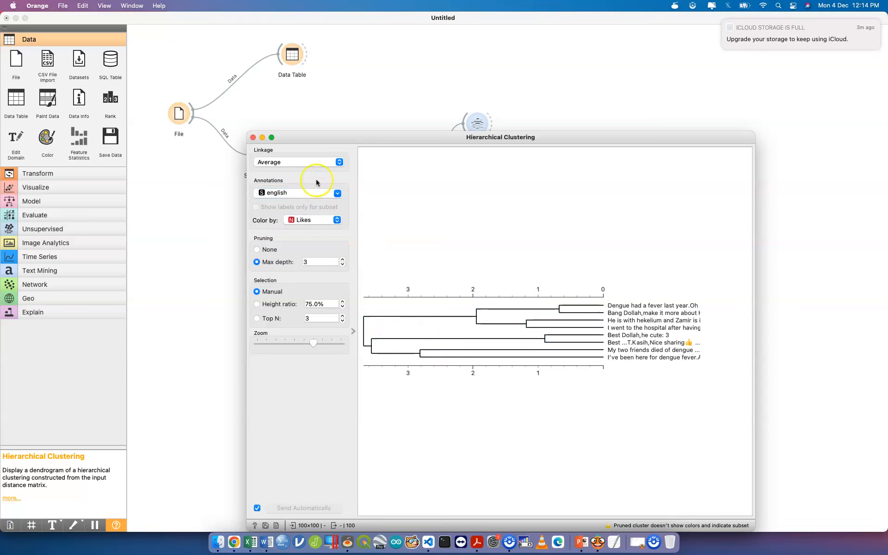
# - Change the Hierarchical Clustering linkage to Weighted and close the dendrogram window
pyautogui.click(308, 162)
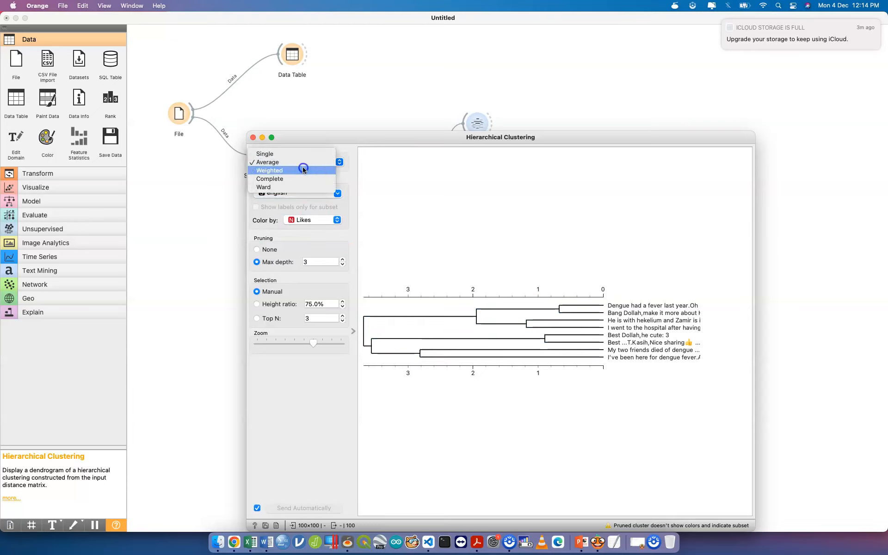
pyautogui.click(303, 170)
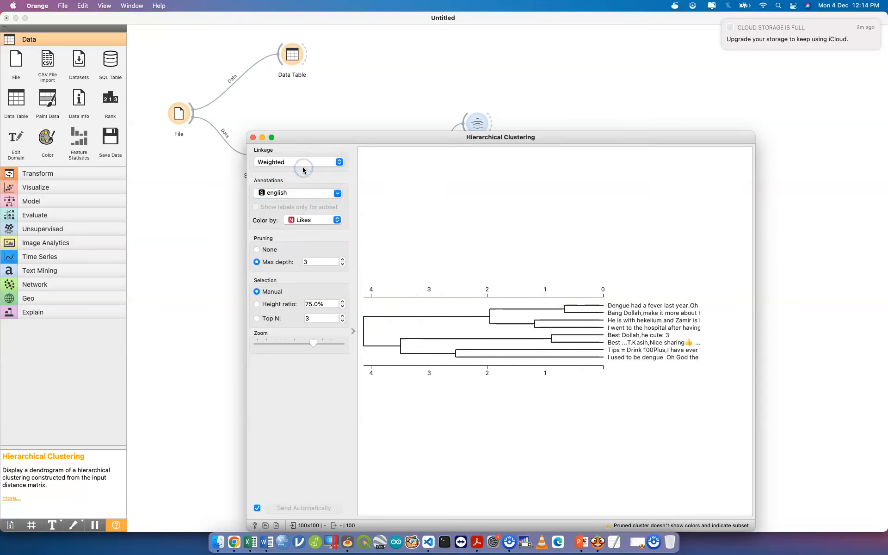
pyautogui.click(252, 137)
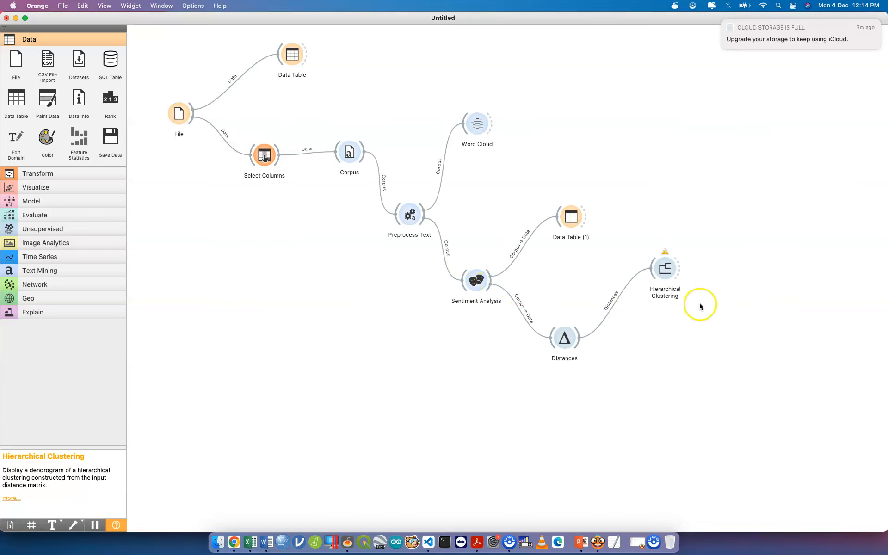
# - Delete the Hierarchical Clustering and Distances widgets from the workflow
pyautogui.click(668, 276)
pyautogui.press('BackSpace')
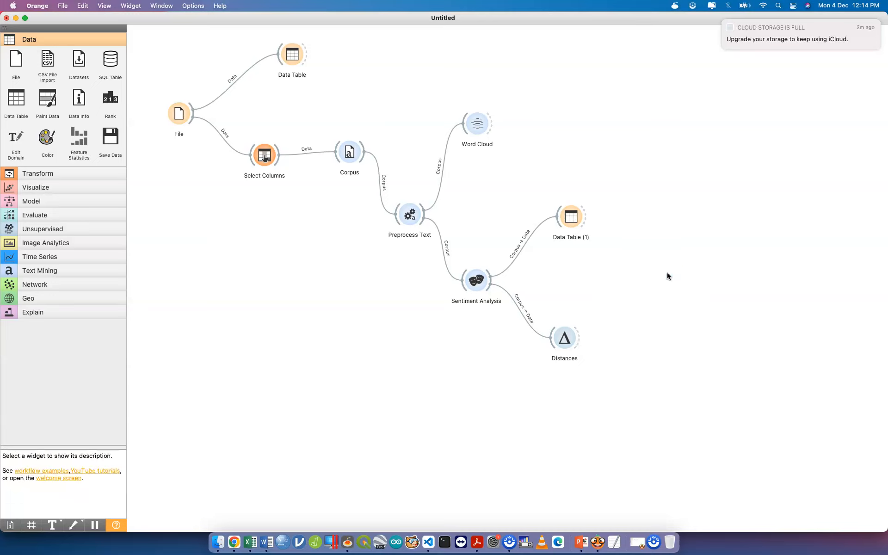
pyautogui.click(565, 337)
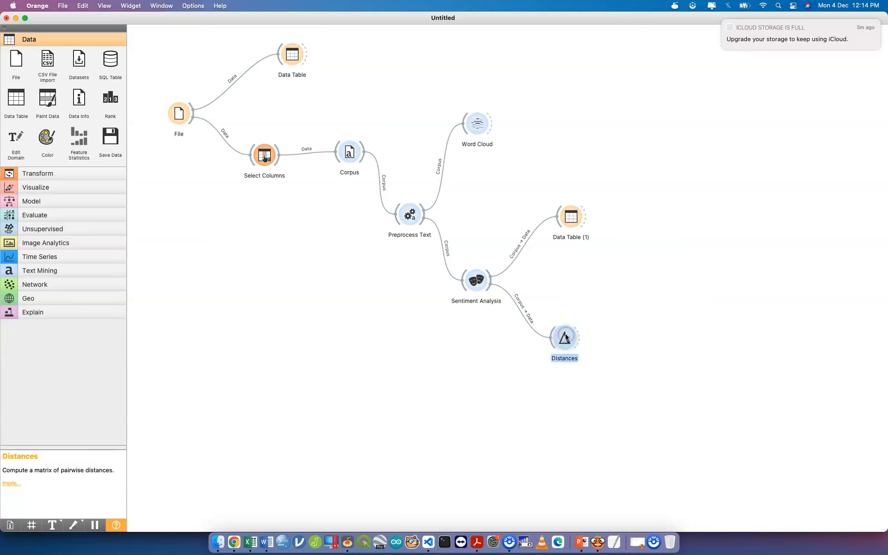
pyautogui.press('BackSpace')
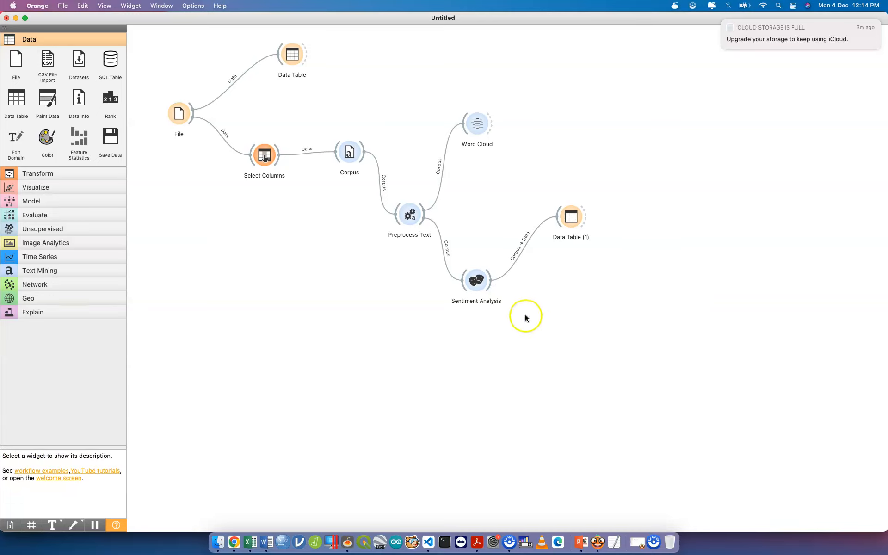
# - Connect a new Heat Map widget to Sentiment Analysis and open it
pyautogui.moveTo(491, 284); pyautogui.dragTo(526, 317)
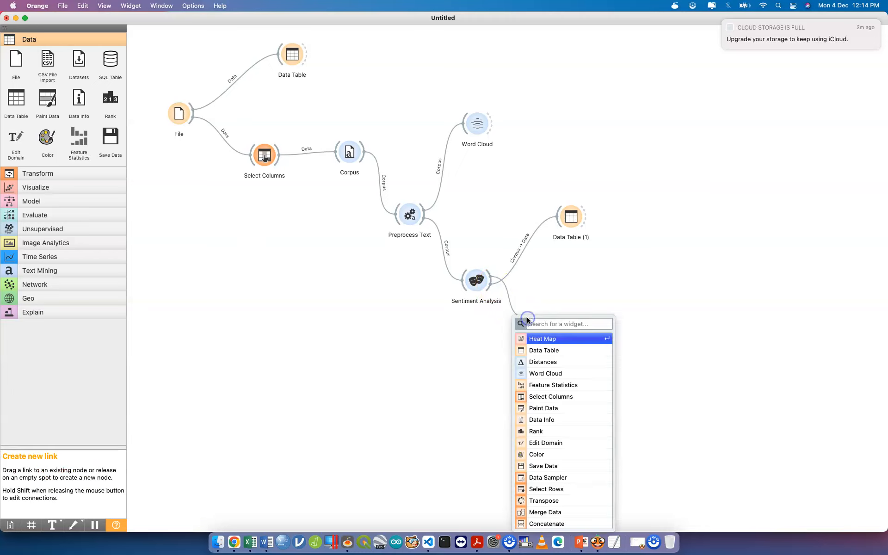
pyautogui.click(546, 338)
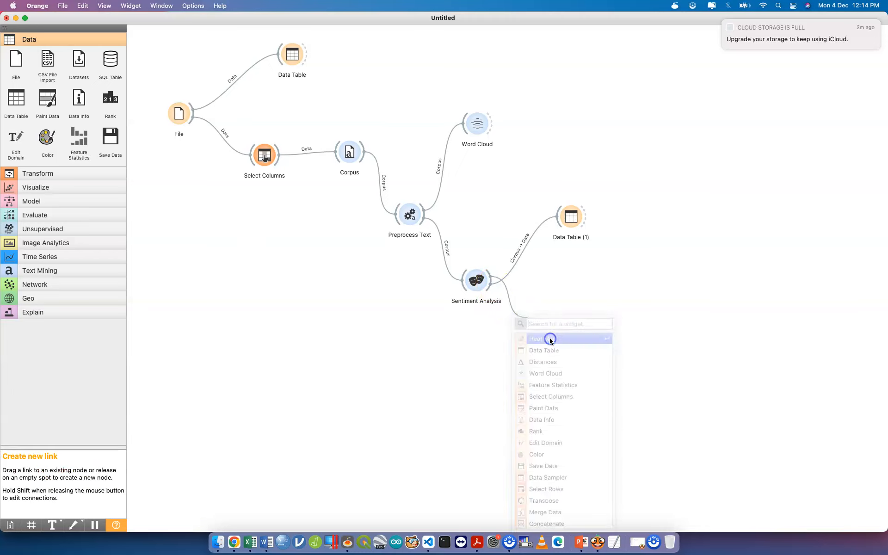
pyautogui.doubleClick(545, 319)
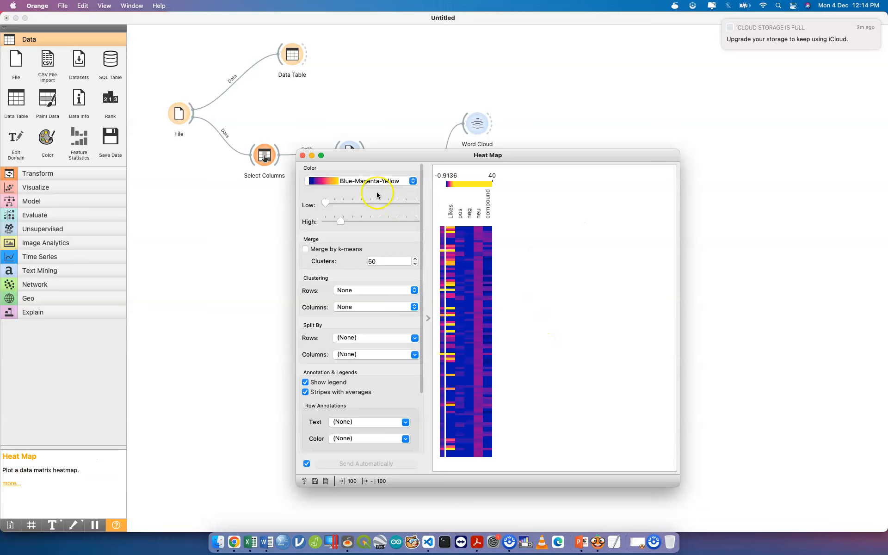
# - Close the Heat Map and delete its widget from the workflow
pyautogui.click(302, 157)
pyautogui.click(544, 317)
pyautogui.press('Delete')
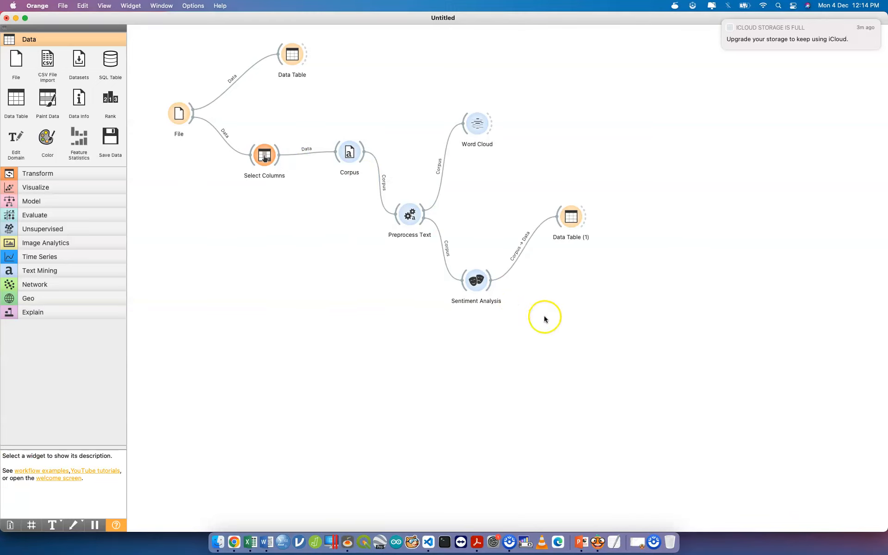
# - Connect a Correlations widget to Sentiment Analysis, then open it enlarged to show all the pairwise correlations
pyautogui.moveTo(489, 285); pyautogui.dragTo(610, 309)
pyautogui.write('co')
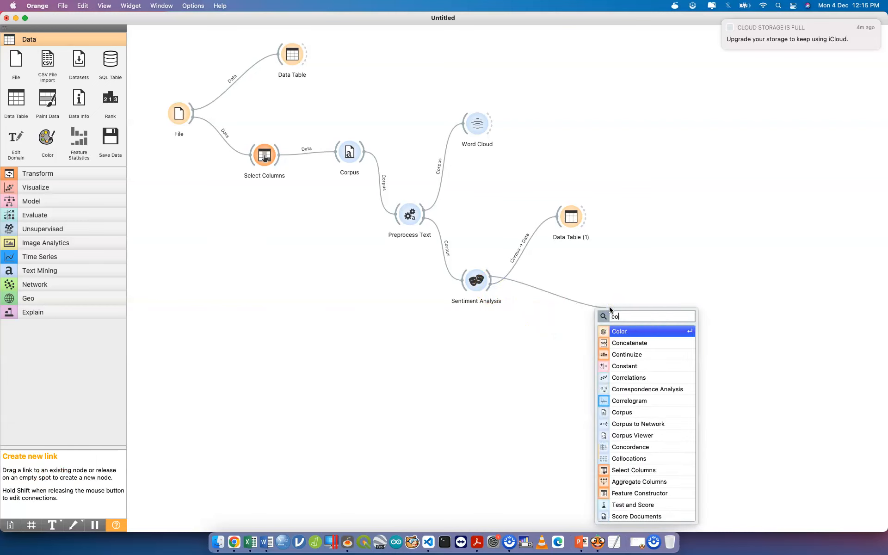
pyautogui.click(636, 378)
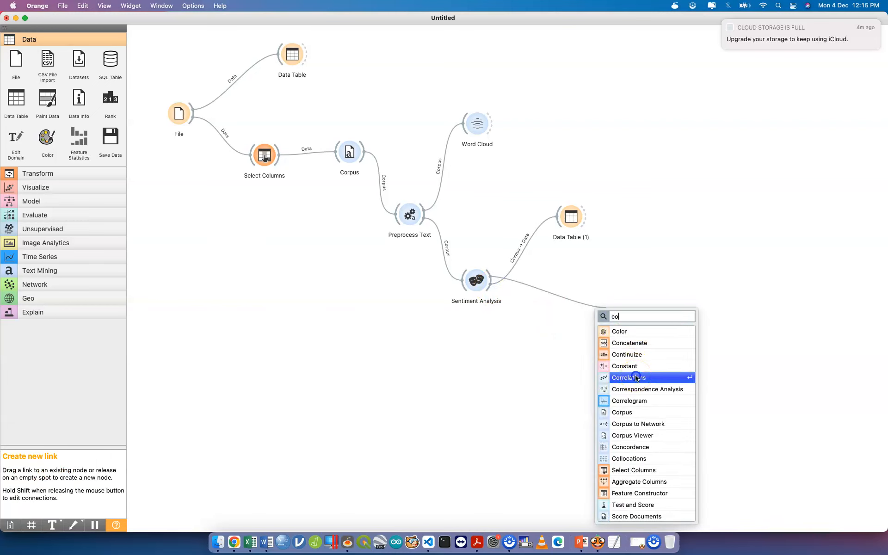
pyautogui.doubleClick(622, 315)
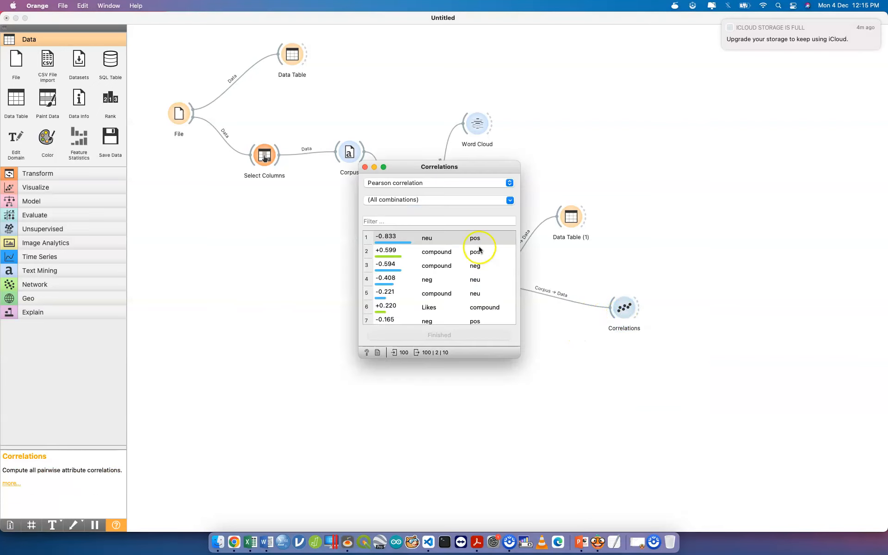
pyautogui.moveTo(517, 355); pyautogui.dragTo(689, 435)
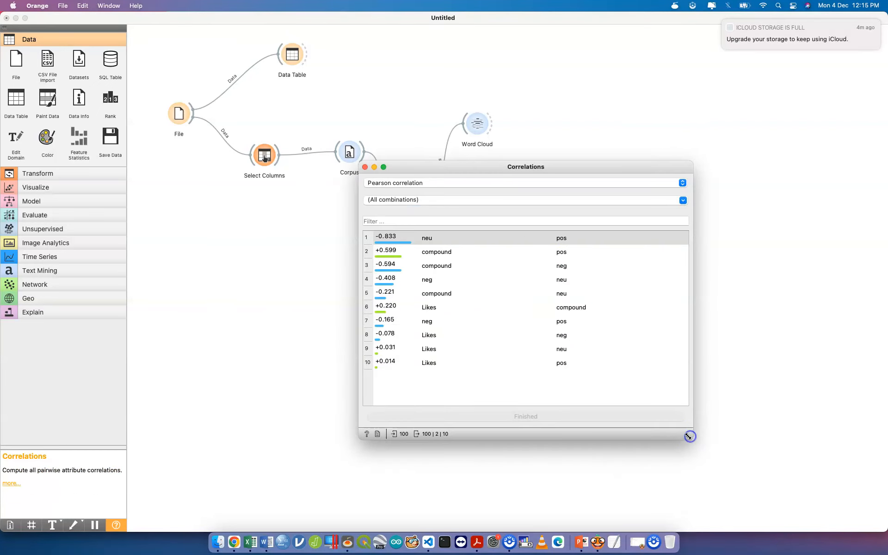
# - Close the correlation list and delete the Correlations widget
pyautogui.click(366, 168)
pyautogui.click(620, 307)
pyautogui.press('Delete')
# - Connect a Scatter Plot widget to Sentiment Analysis and open it in an enlarged window
pyautogui.moveTo(491, 280); pyautogui.dragTo(588, 327)
pyautogui.scroll(-8, 616, 390)
pyautogui.scroll(-3, 616, 391)
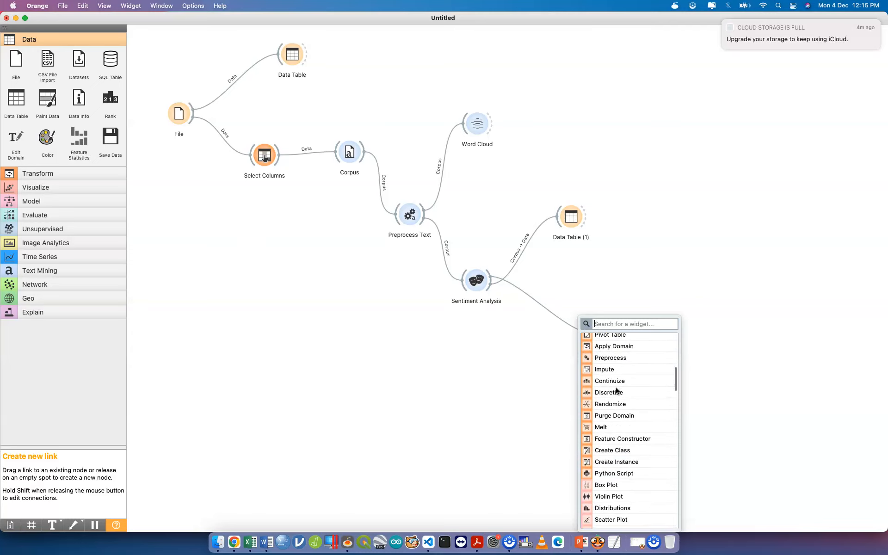
pyautogui.scroll(-3, 616, 391)
pyautogui.click(620, 479)
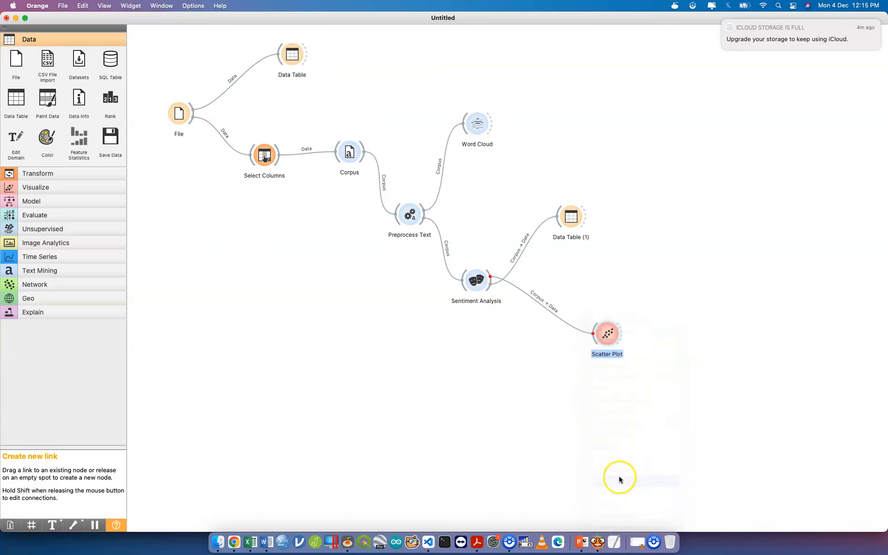
pyautogui.doubleClick(606, 334)
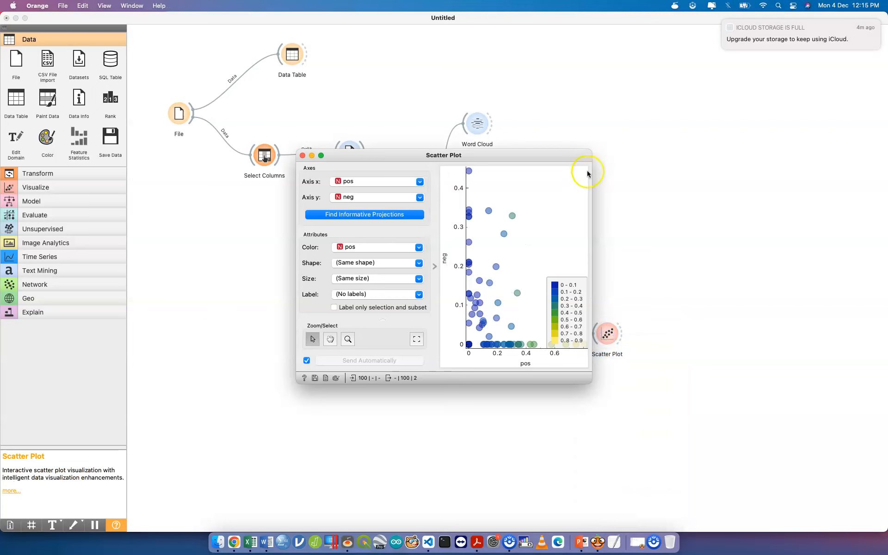
pyautogui.moveTo(590, 151); pyautogui.dragTo(803, 85)
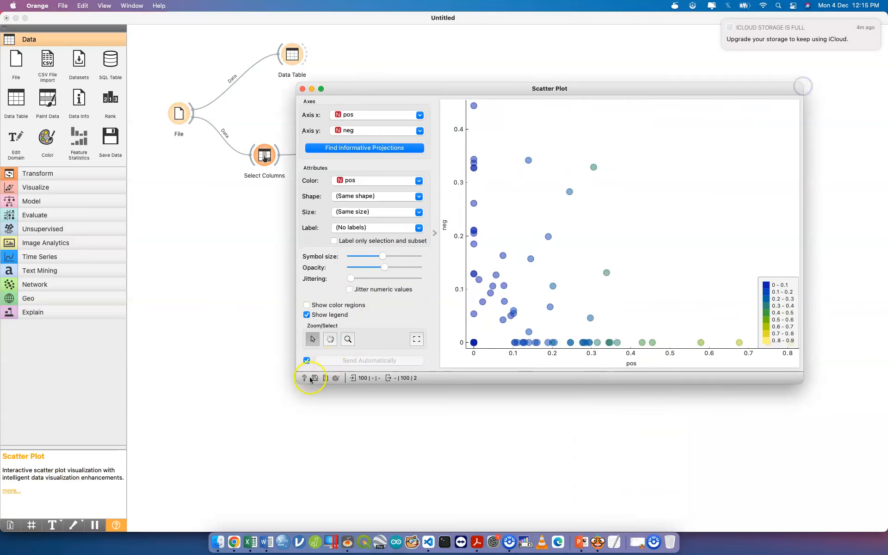
pyautogui.moveTo(297, 383); pyautogui.dragTo(160, 486)
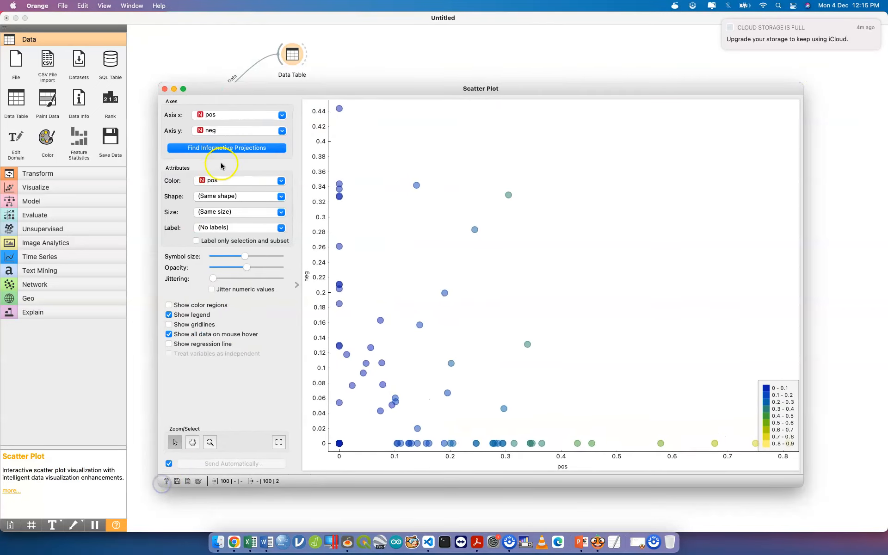
# - Score the Scatter Plot's informative projections and move the Score Plots window clear of the plot
pyautogui.click(231, 148)
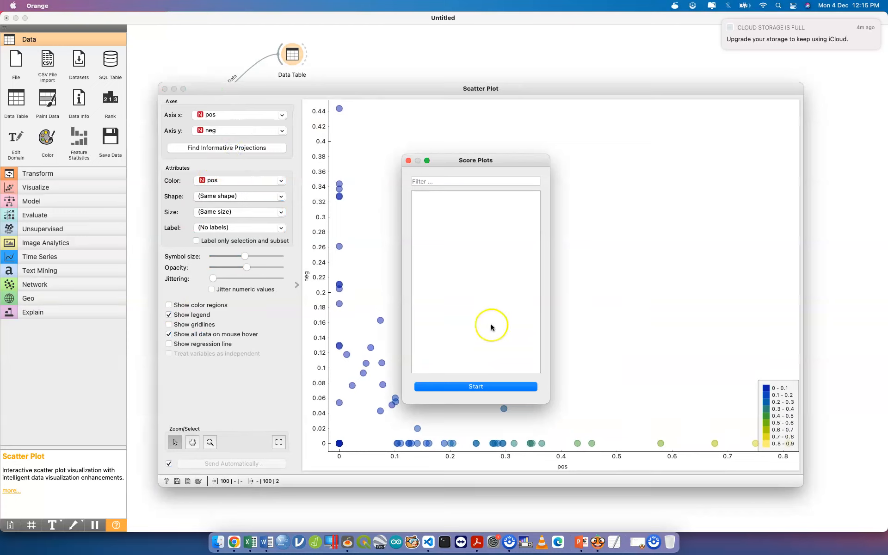
pyautogui.click(493, 392)
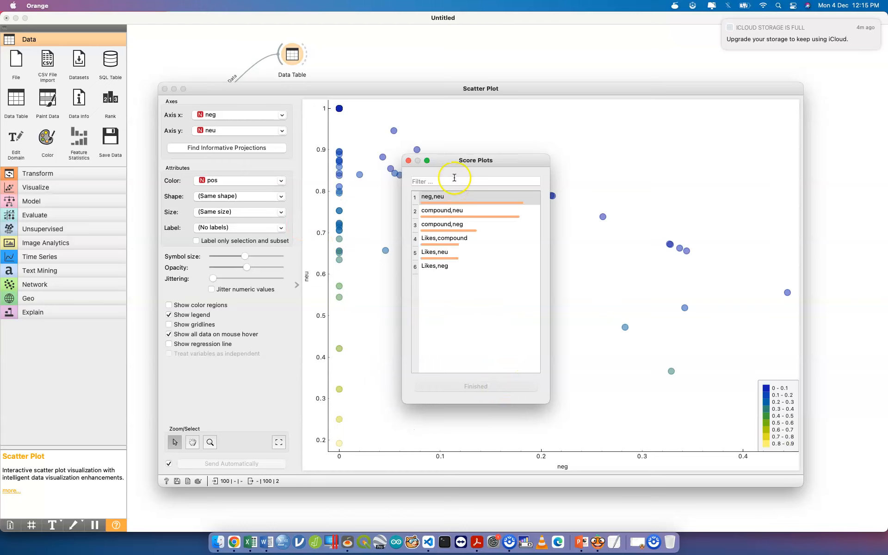
pyautogui.moveTo(460, 165); pyautogui.dragTo(173, 125)
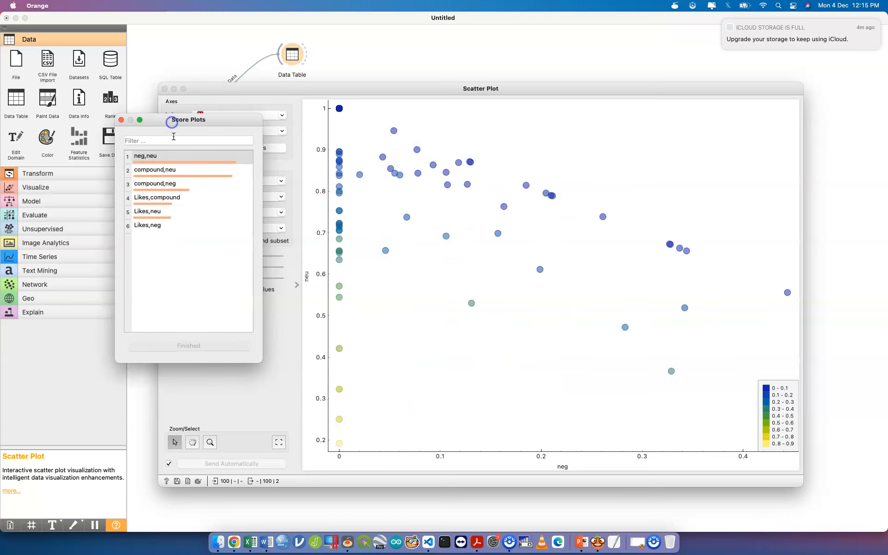
# - Compare the neg,neu, compound,neu, Likes,neu and Likes,neg projections in the Scatter Plot, finishing on Likes,compound
pyautogui.click(179, 159)
pyautogui.click(183, 172)
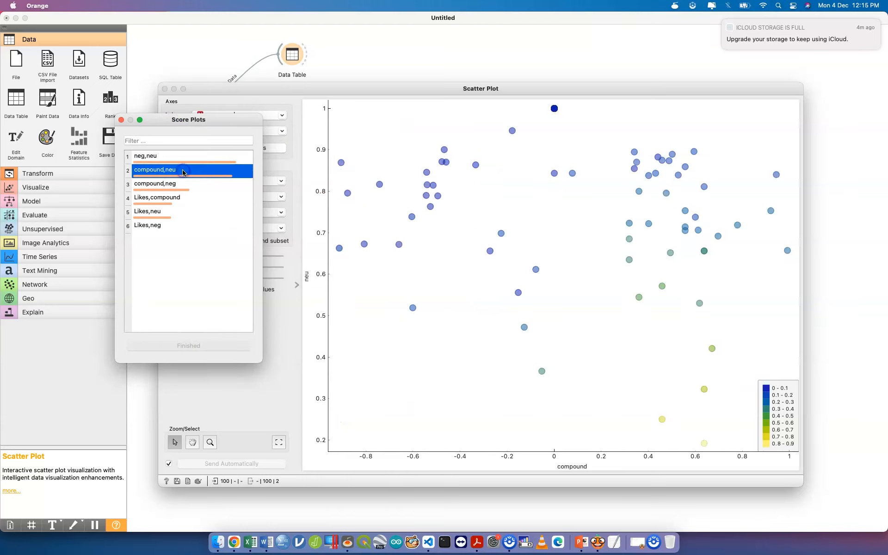
pyautogui.click(174, 212)
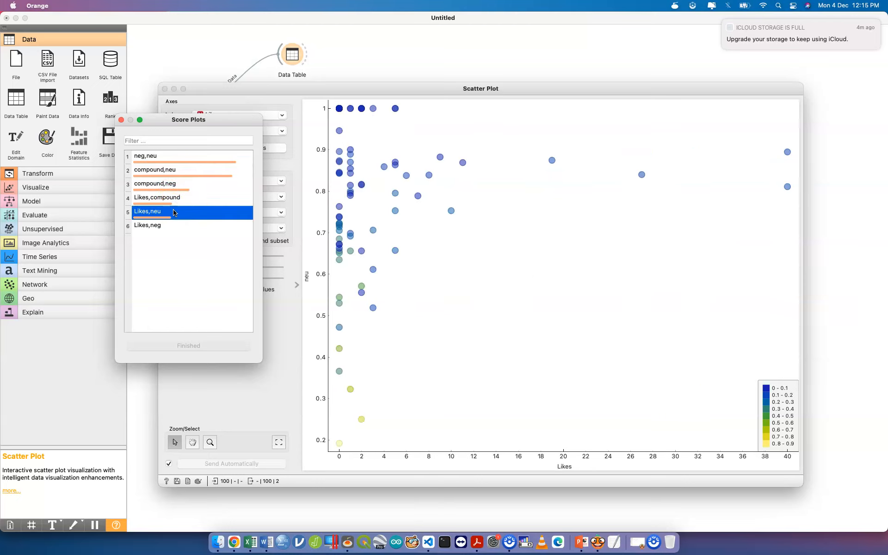
pyautogui.click(172, 226)
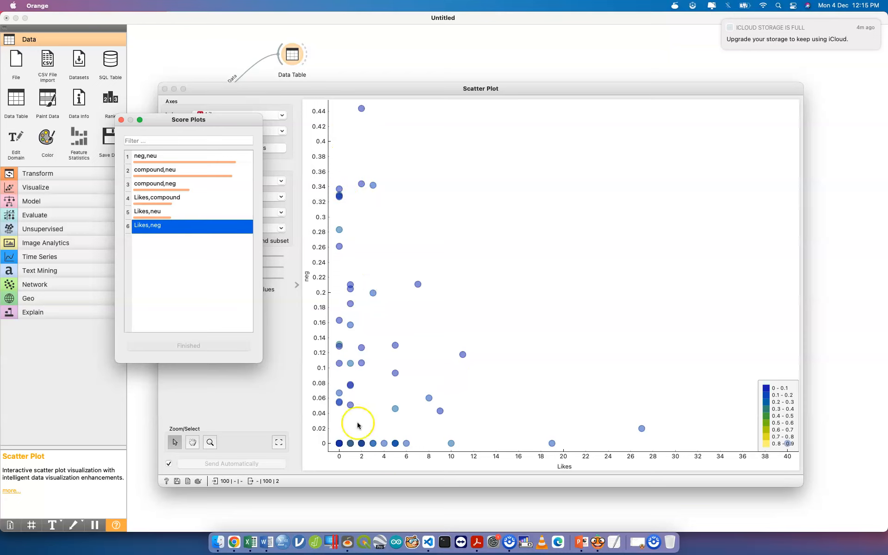
pyautogui.click(180, 198)
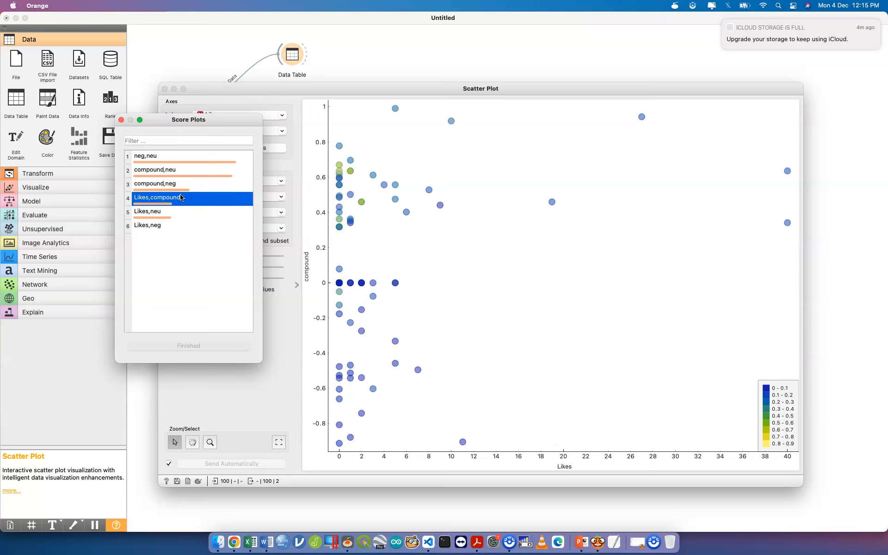
# - Show the compound,neg projection, close the Score Plots and Scatter Plot windows, and delete the Scatter Plot widget
pyautogui.click(160, 184)
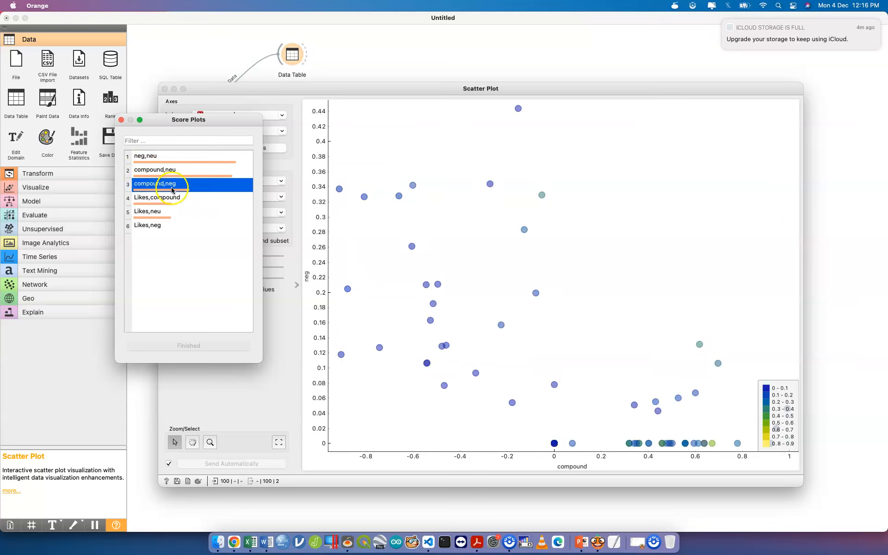
pyautogui.click(121, 121)
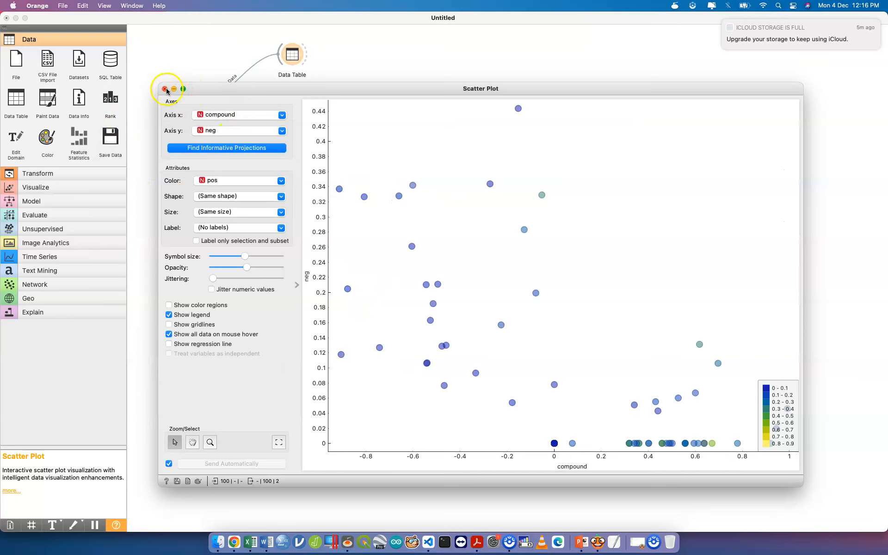
pyautogui.click(165, 88)
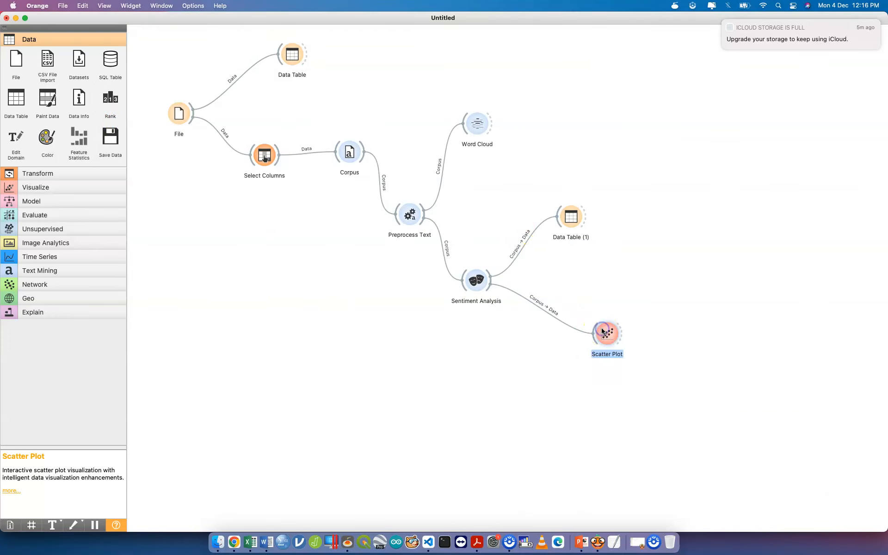
pyautogui.press('Delete')
# - Connect a new Scatter Plot widget to Sentiment Analysis and open it
pyautogui.moveTo(491, 286); pyautogui.dragTo(541, 339)
pyautogui.write('sca')
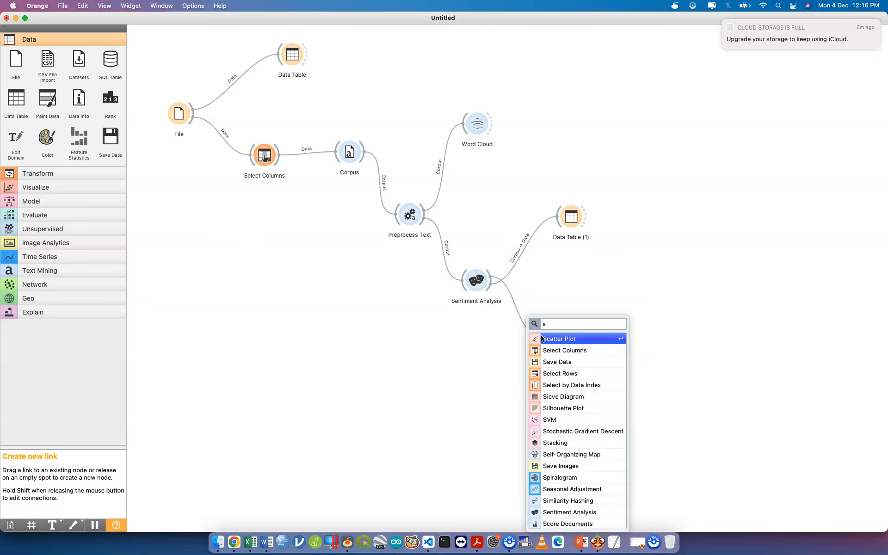
pyautogui.click(596, 343)
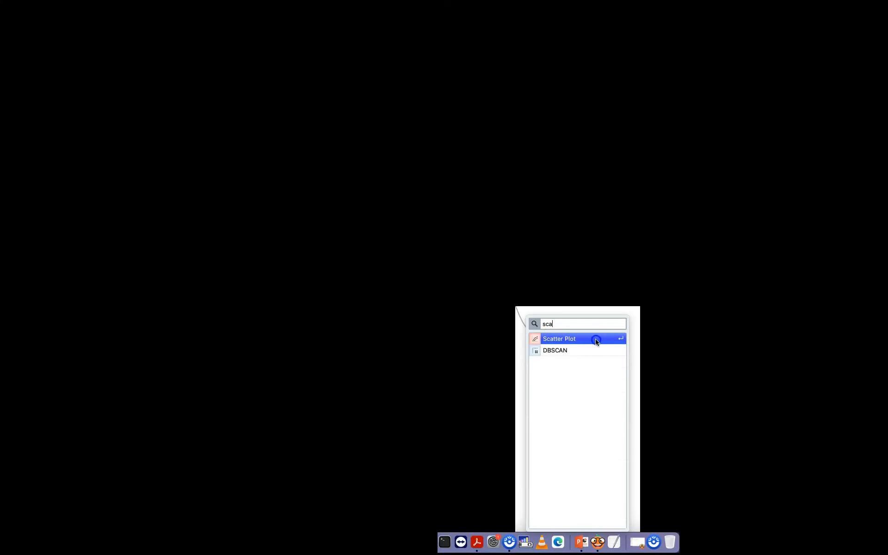
pyautogui.doubleClick(557, 341)
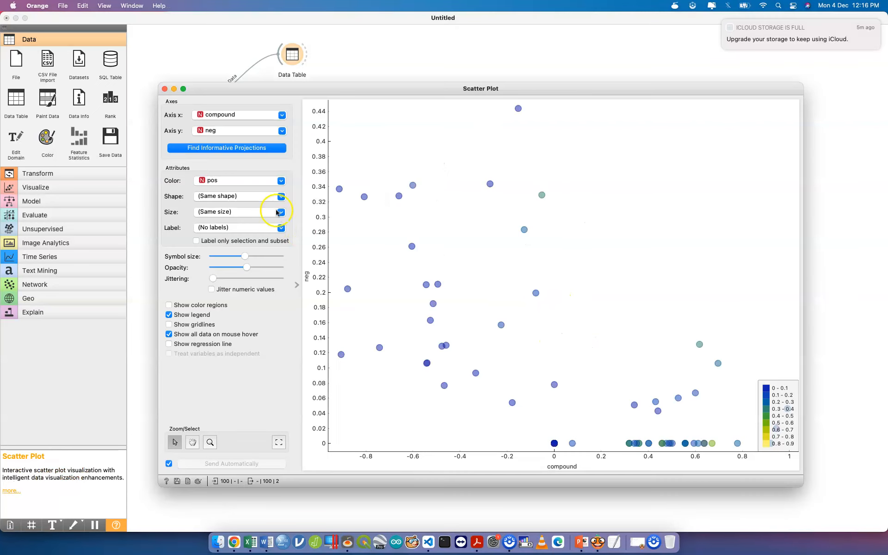
# - Score the informative projections and compare the ranked pairs from neg,neu onward, finishing on Likes,neg and closing the score list
pyautogui.click(247, 148)
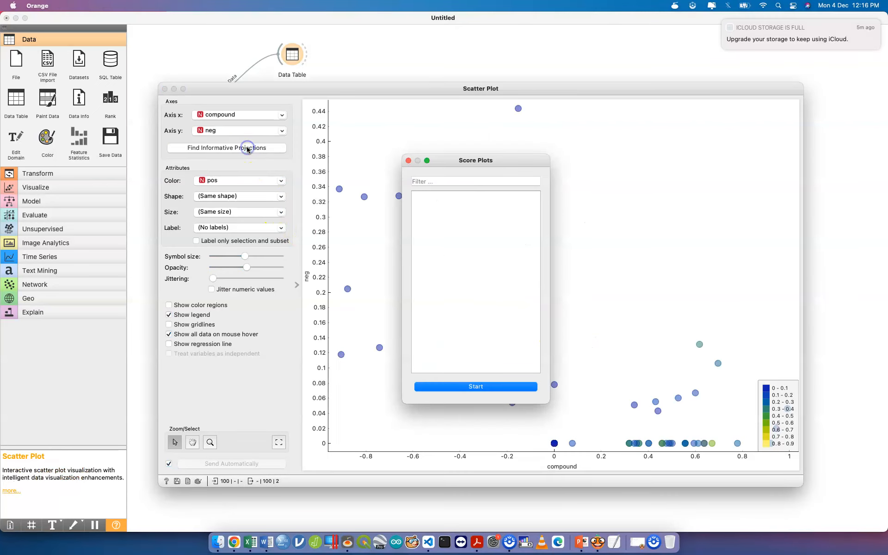
pyautogui.click(484, 386)
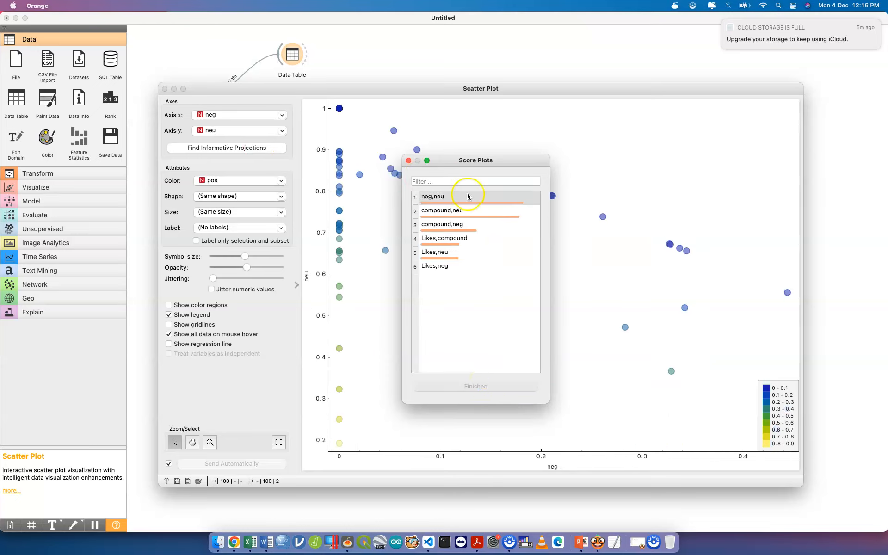
pyautogui.click(491, 225)
pyautogui.click(467, 198)
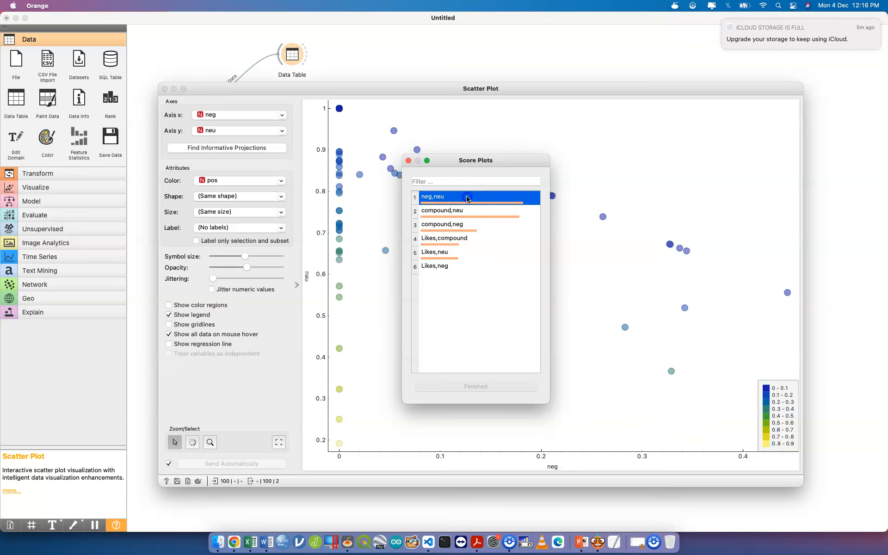
pyautogui.click(489, 214)
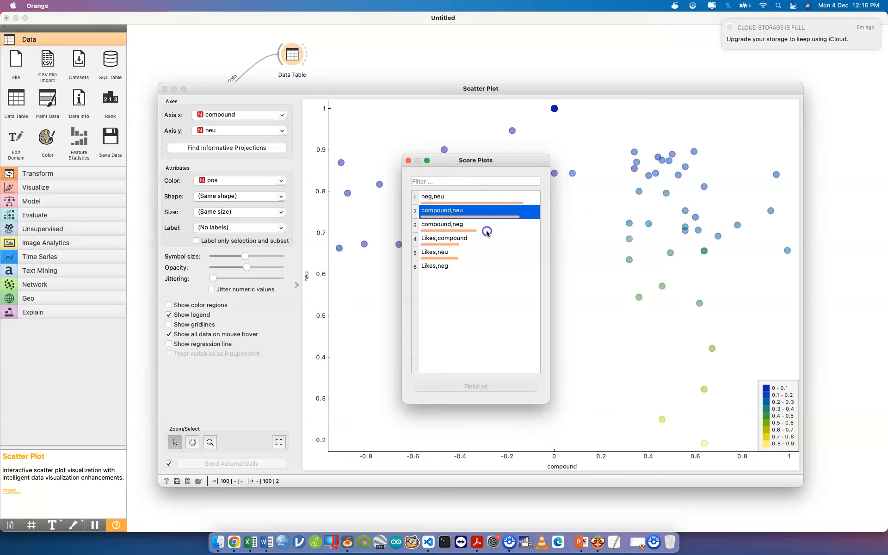
pyautogui.click(487, 231)
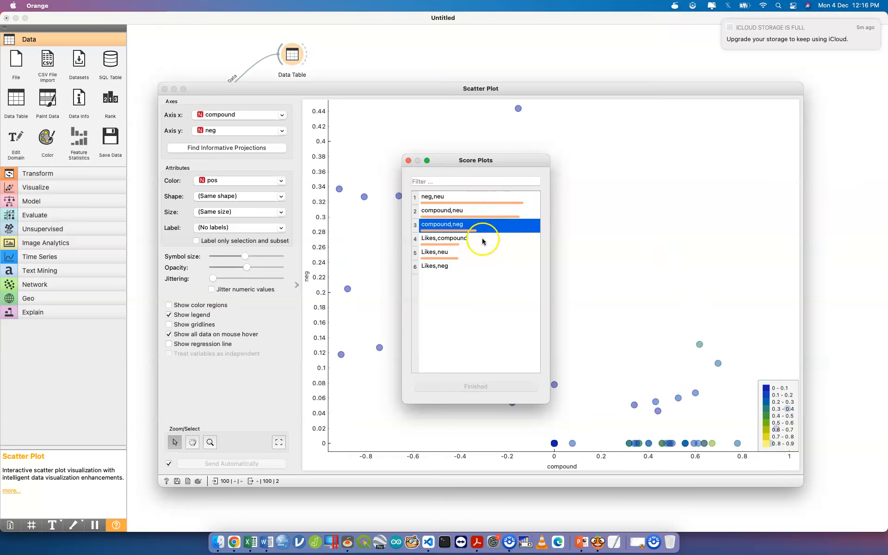
pyautogui.click(483, 239)
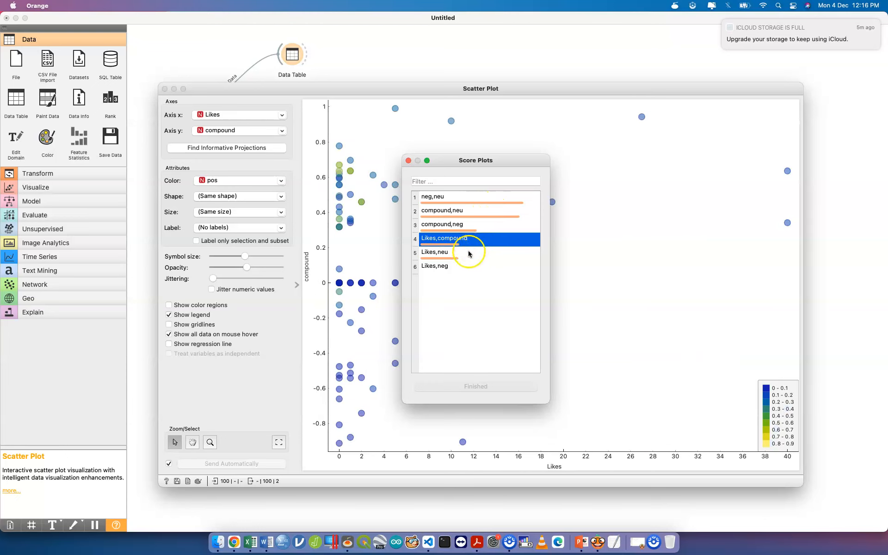
pyautogui.click(468, 253)
pyautogui.click(470, 268)
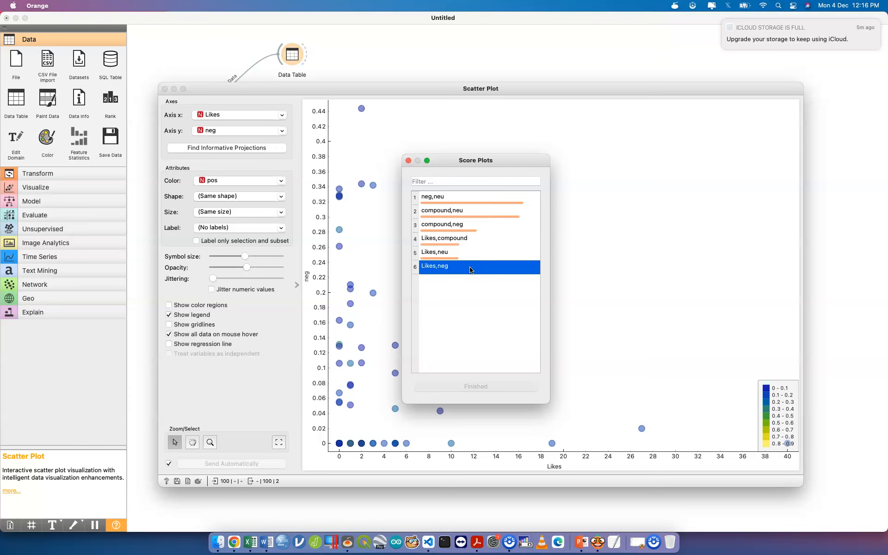
pyautogui.click(408, 160)
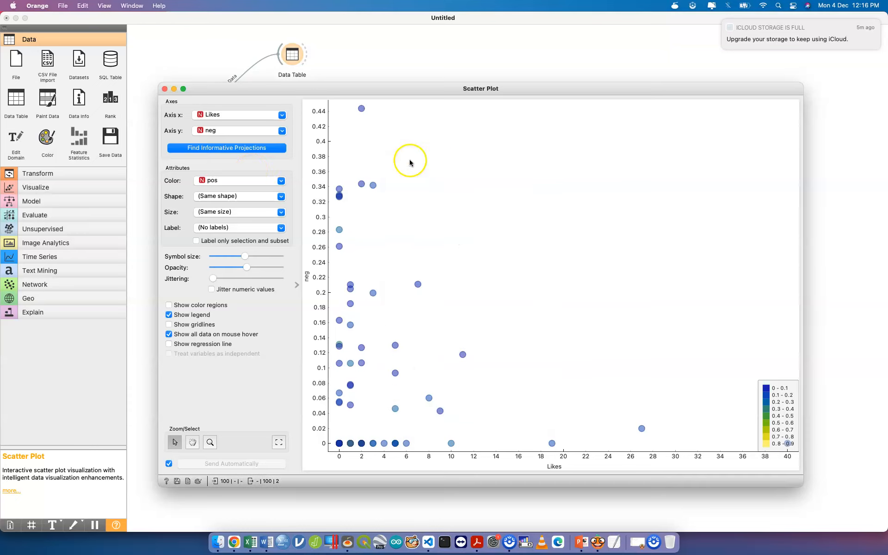
# - Set both the color and the size of the scatter plot points to Likes, keeping the same shape
pyautogui.click(239, 182)
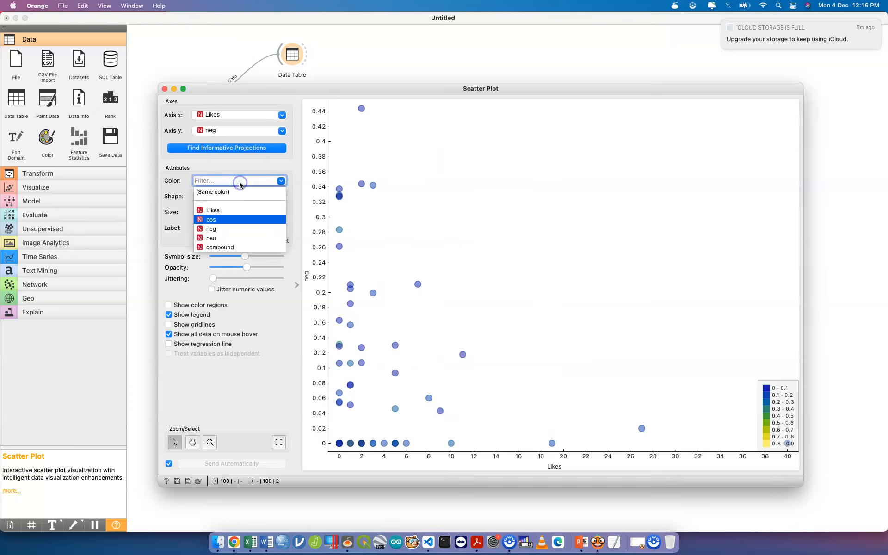
pyautogui.click(242, 209)
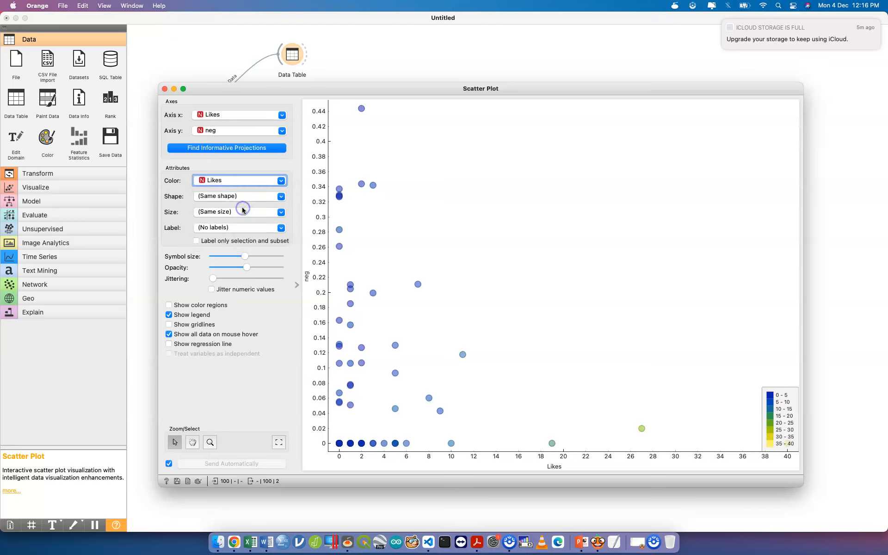
pyautogui.click(266, 196)
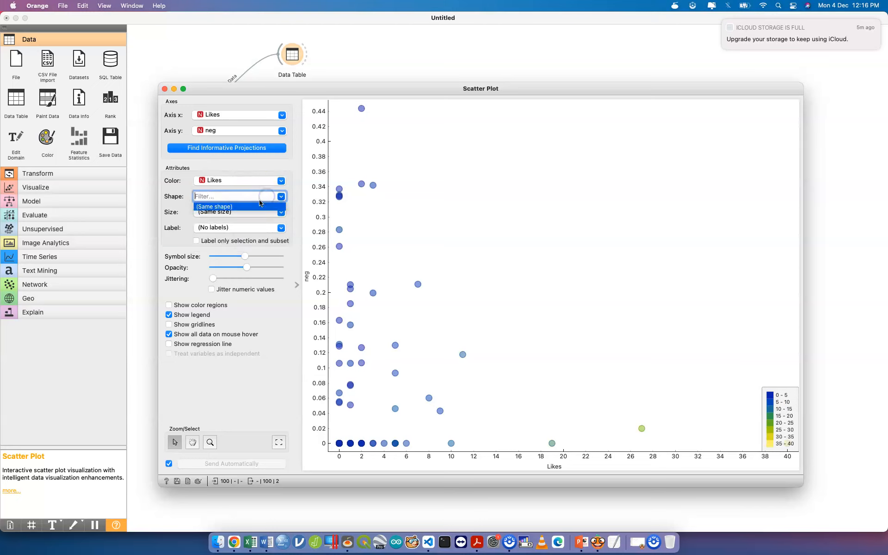
pyautogui.click(259, 206)
pyautogui.click(250, 211)
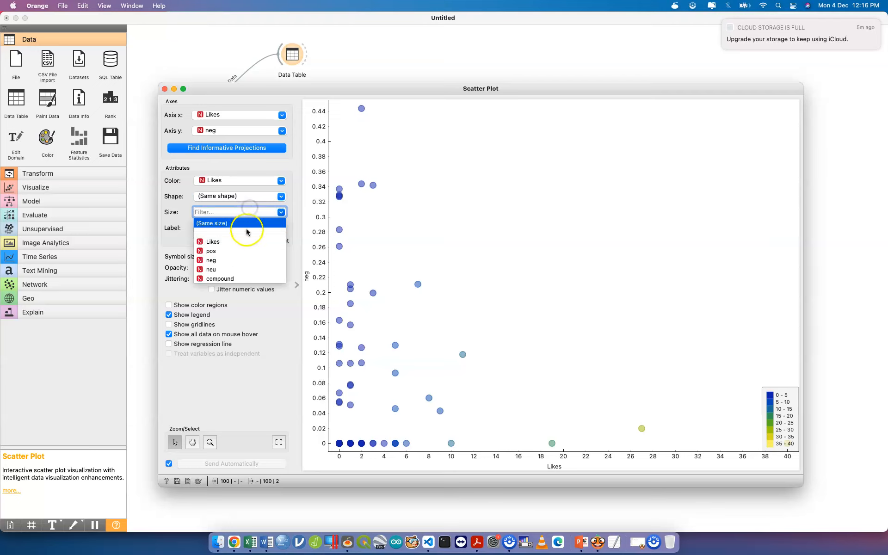
pyautogui.click(246, 241)
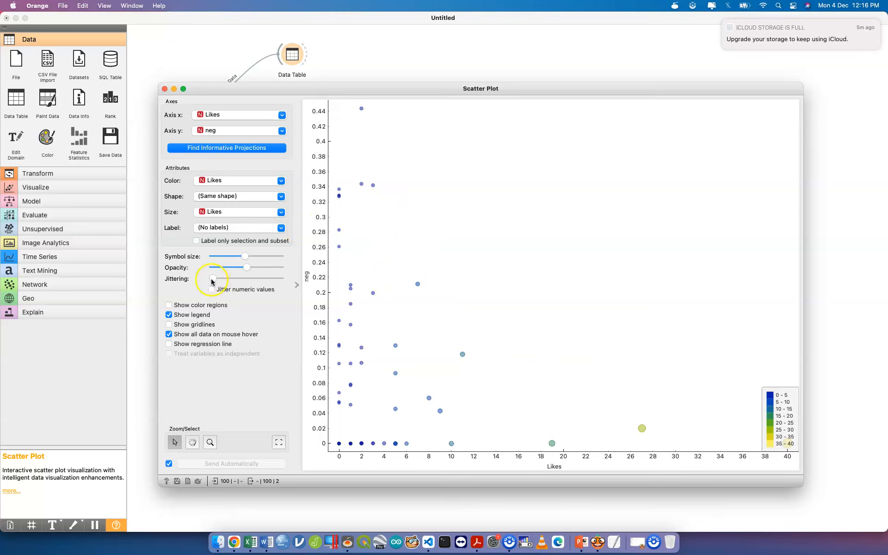
# - Try labelling the scatter plot points with the english comment text, and return the label setting to no labels
pyautogui.click(263, 230)
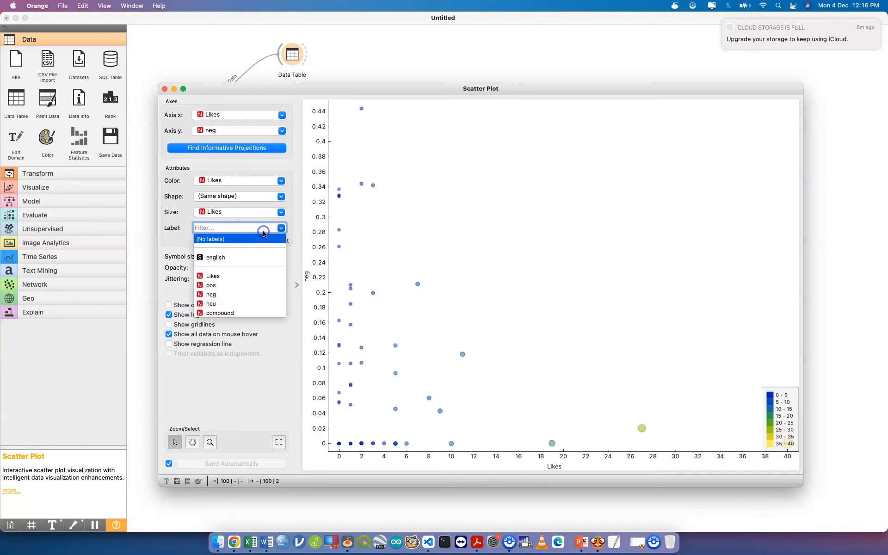
pyautogui.click(254, 258)
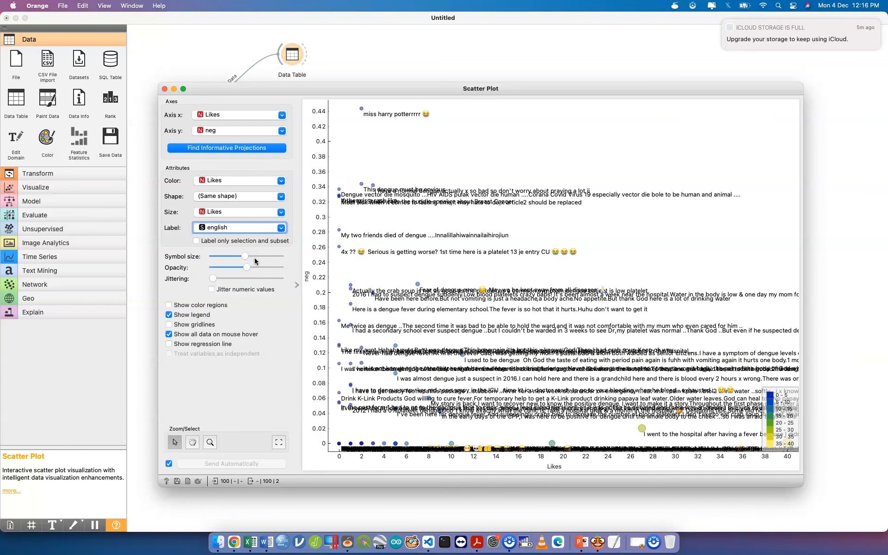
pyautogui.click(239, 228)
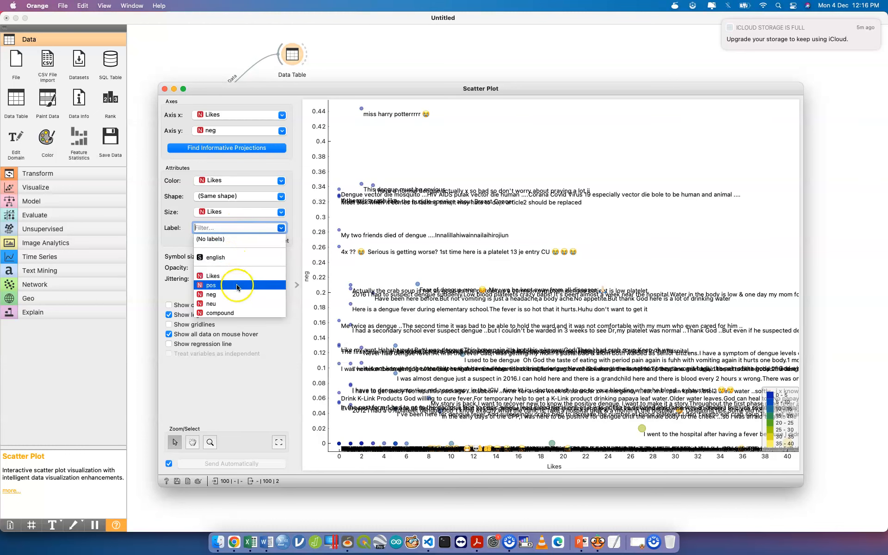
pyautogui.click(226, 240)
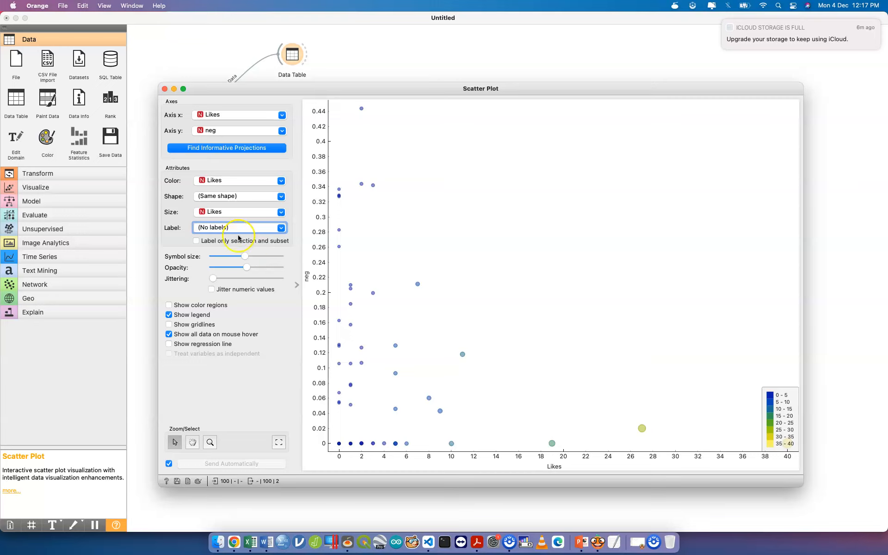
# - Increase the symbol size of the scatter plot points slightly and cancel the image export
pyautogui.moveTo(247, 255); pyautogui.dragTo(262, 257)
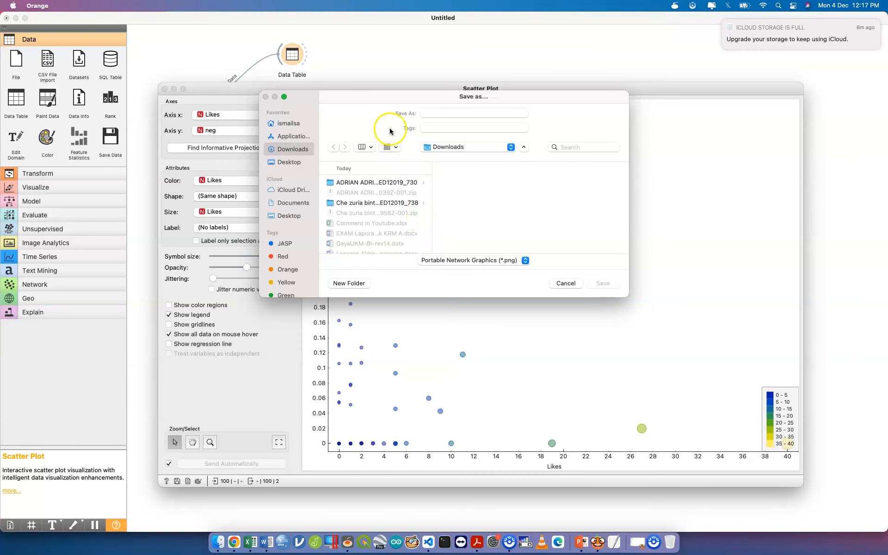
pyautogui.click(565, 284)
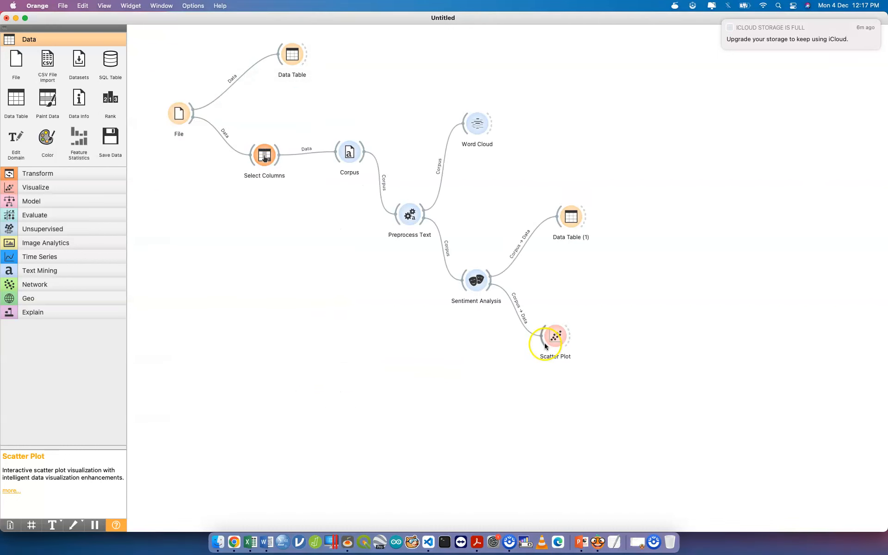
# - Delete the Scatter Plot widget and review the sentiment scores in Data Table (1)
pyautogui.click(556, 342)
pyautogui.press('BackSpace')
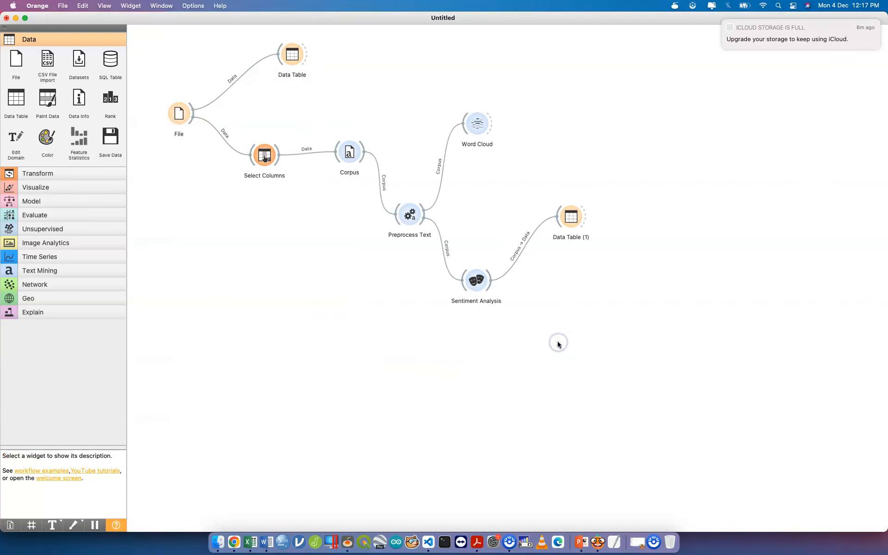
pyautogui.doubleClick(571, 216)
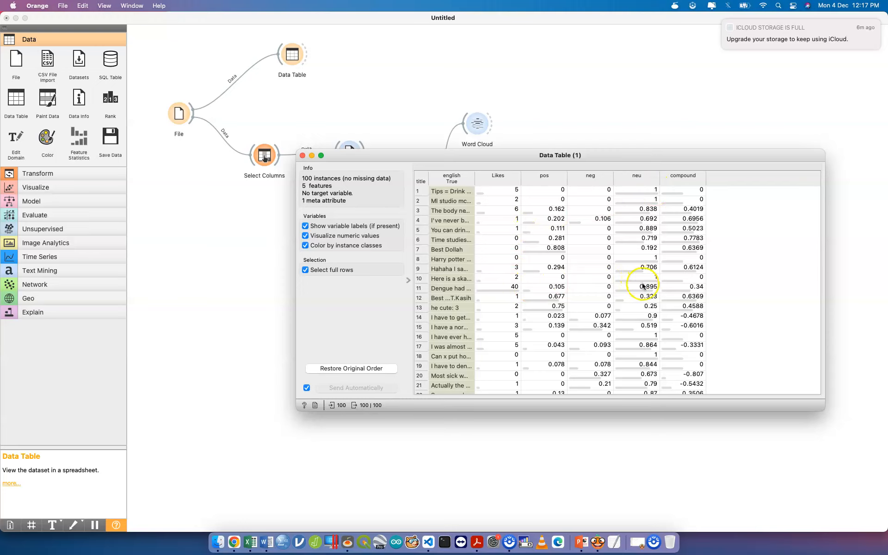
pyautogui.click(303, 156)
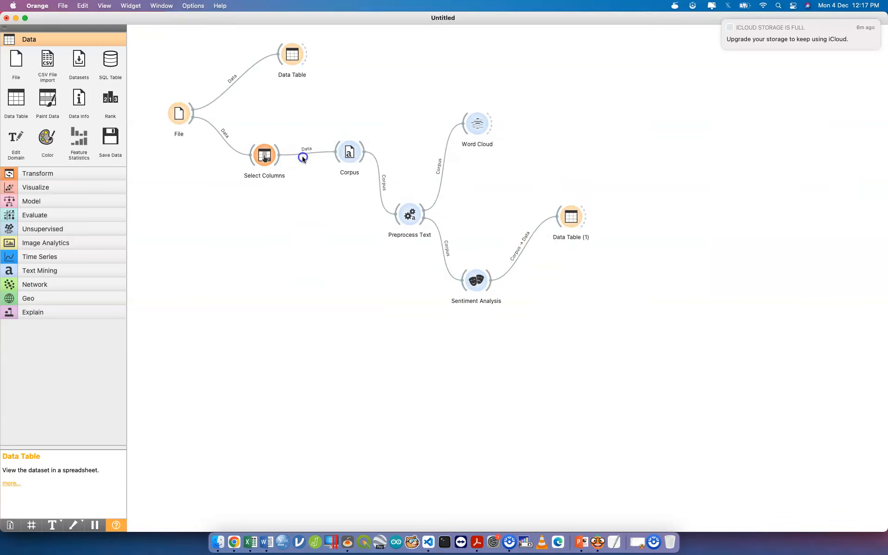
# - Connect a Scatter Plot widget to Sentiment Analysis again, view its plot and close the window
pyautogui.moveTo(483, 283); pyautogui.dragTo(532, 303)
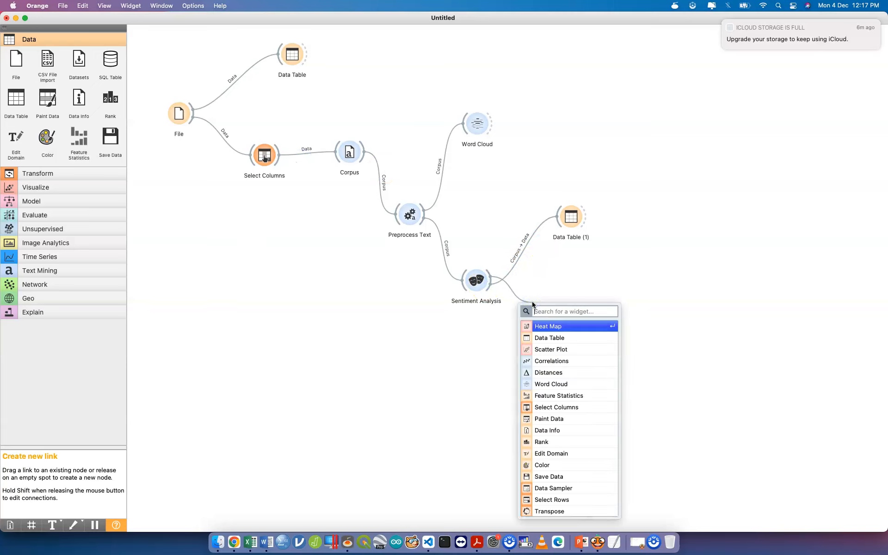
pyautogui.click(559, 349)
pyautogui.doubleClick(552, 312)
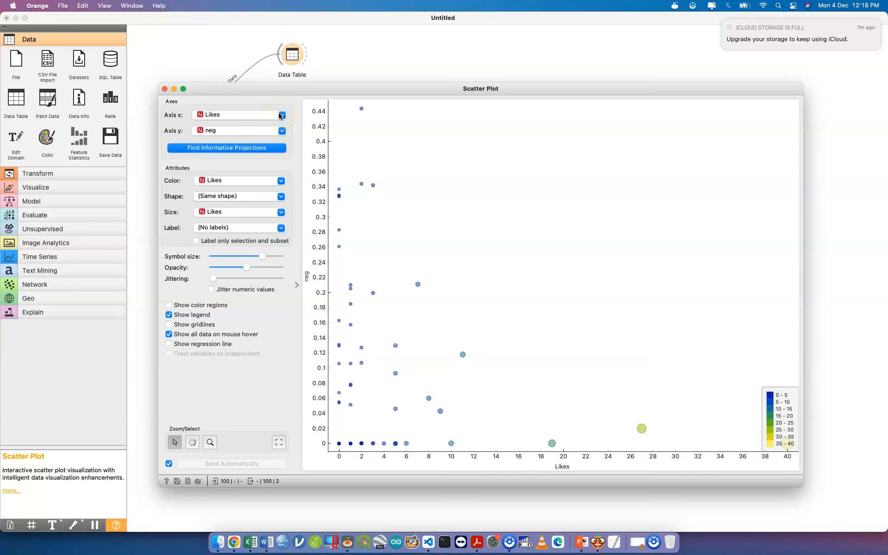
pyautogui.click(165, 89)
# - Connect a Logistic Regression widget to Sentiment Analysis and space it and the Scatter Plot widget farther from Sentiment Analysis
pyautogui.moveTo(489, 287); pyautogui.dragTo(503, 317)
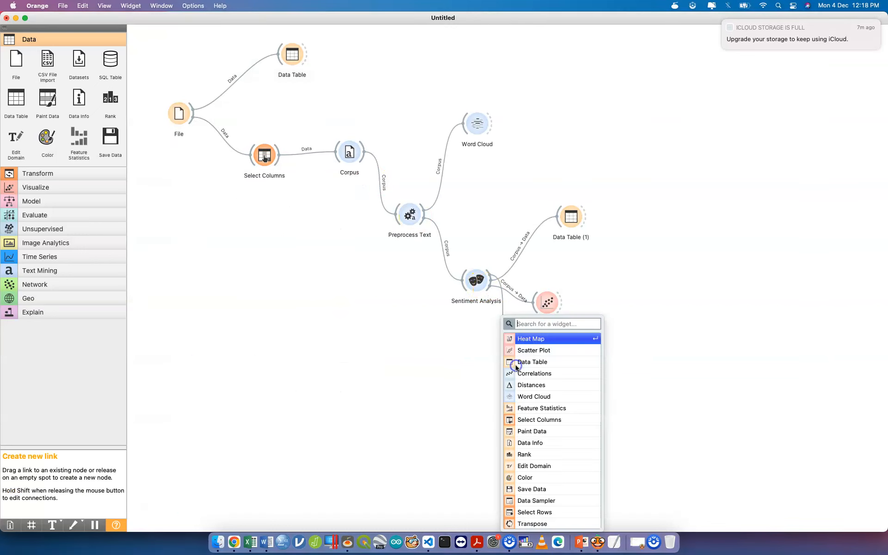
pyautogui.write('log')
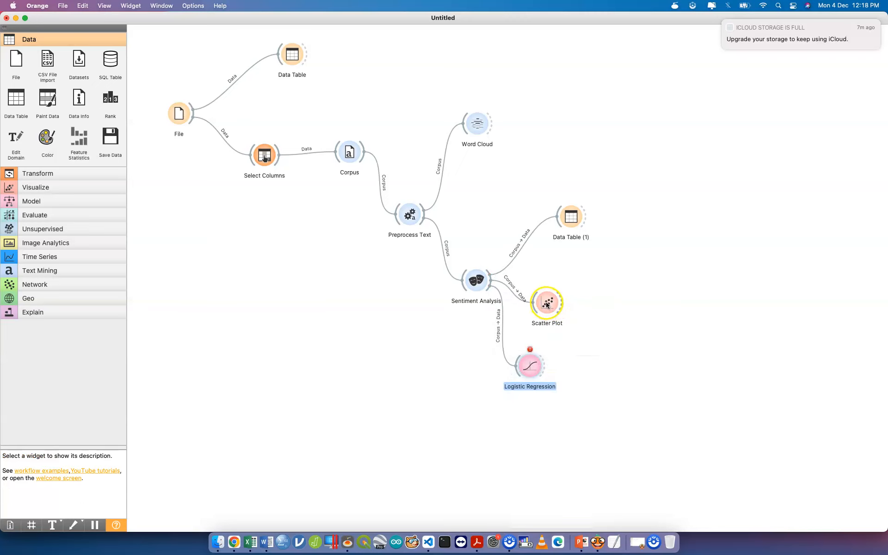
pyautogui.moveTo(547, 301); pyautogui.dragTo(576, 279)
pyautogui.moveTo(531, 373); pyautogui.dragTo(582, 373)
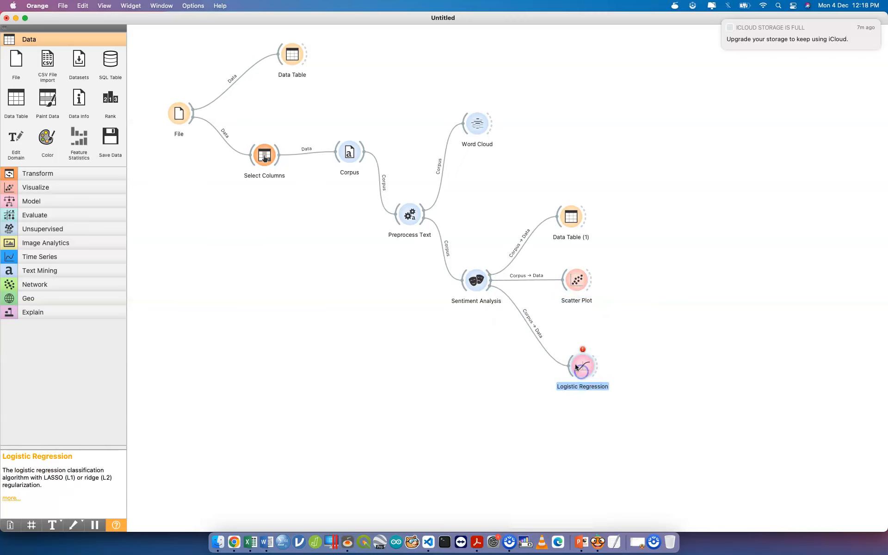